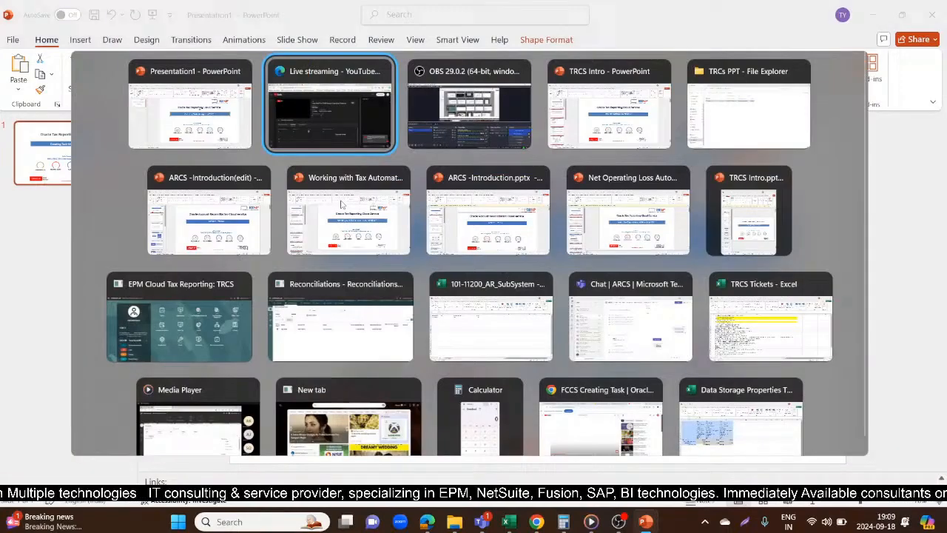
Switch to the EPM Cloud Tax Reporting window and open the application's Task Manager
{"action": "key", "text": "alt+Tab"}
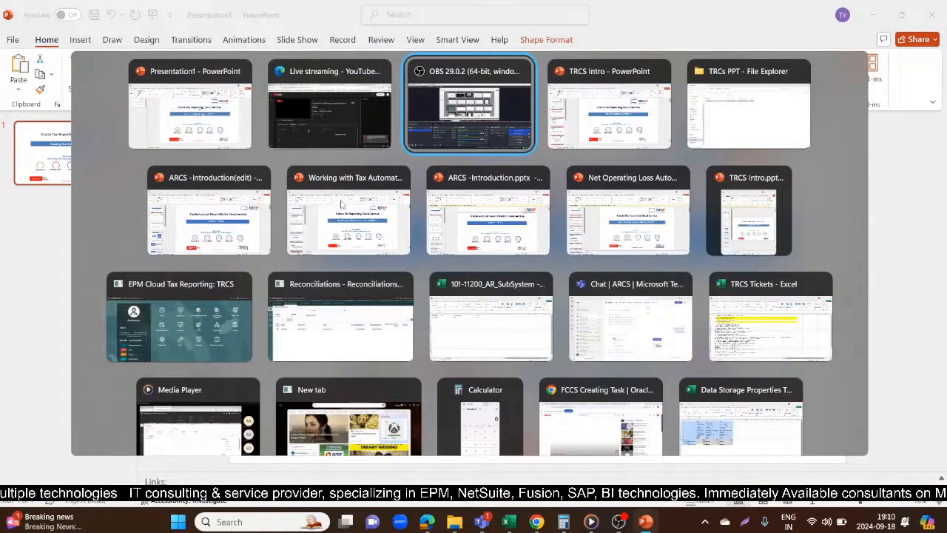
{"action": "left_click", "coordinate": [194, 337]}
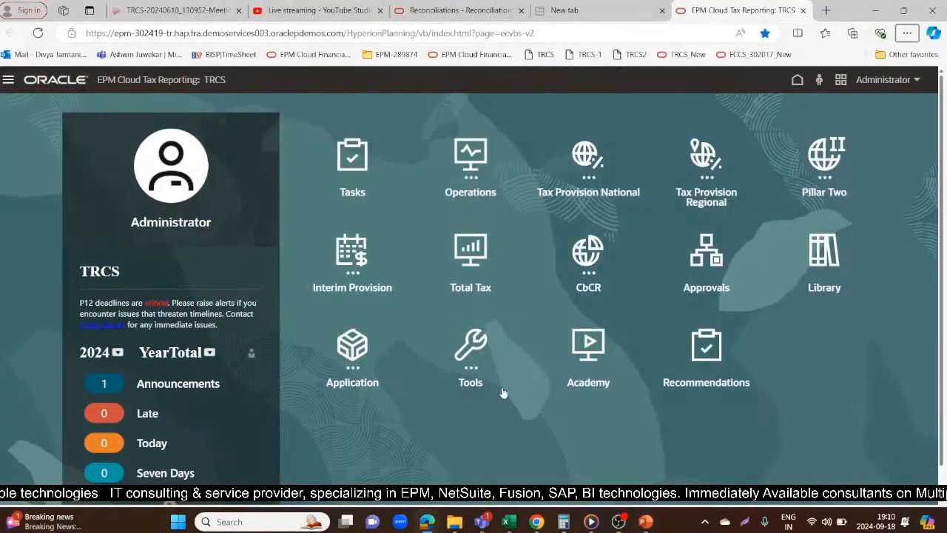
{"action": "left_click", "coordinate": [352, 348]}
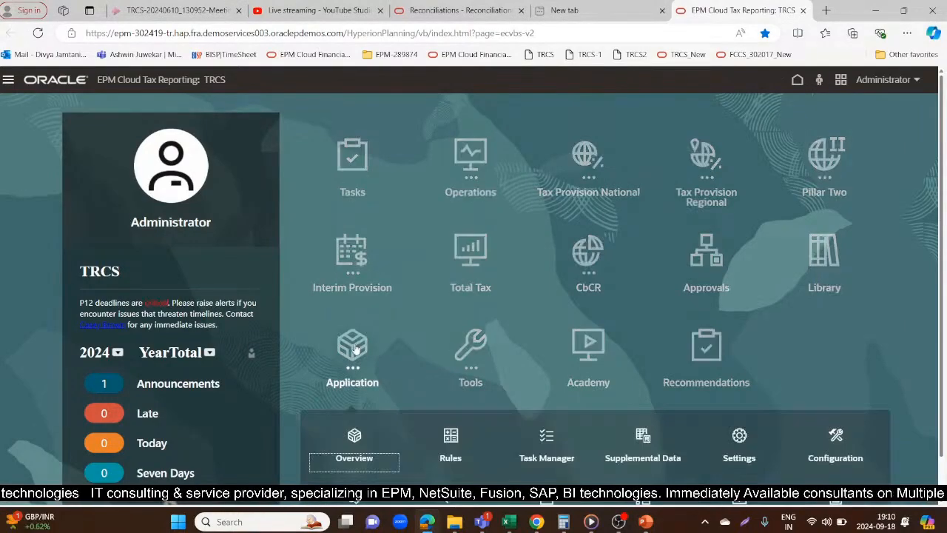
{"action": "left_click_drag", "start_coordinate": [942, 317], "coordinate": [942, 358]}
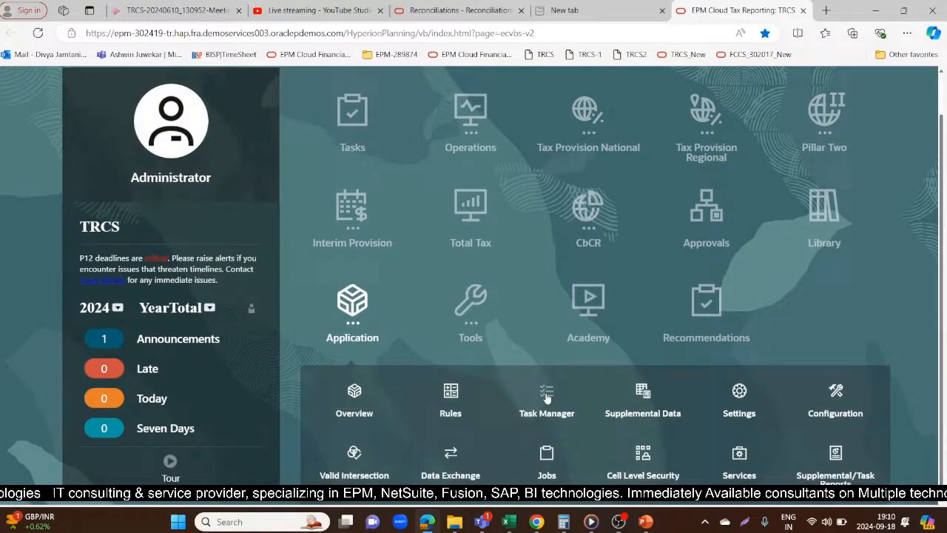
{"action": "left_click", "coordinate": [546, 392]}
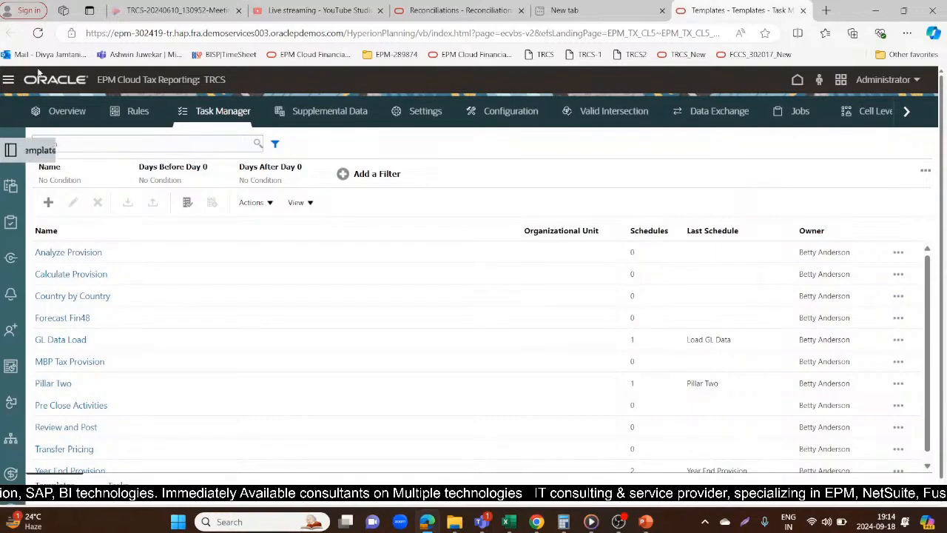
Start a new task template in Task Manager, ready for its name
{"action": "left_click", "coordinate": [51, 204]}
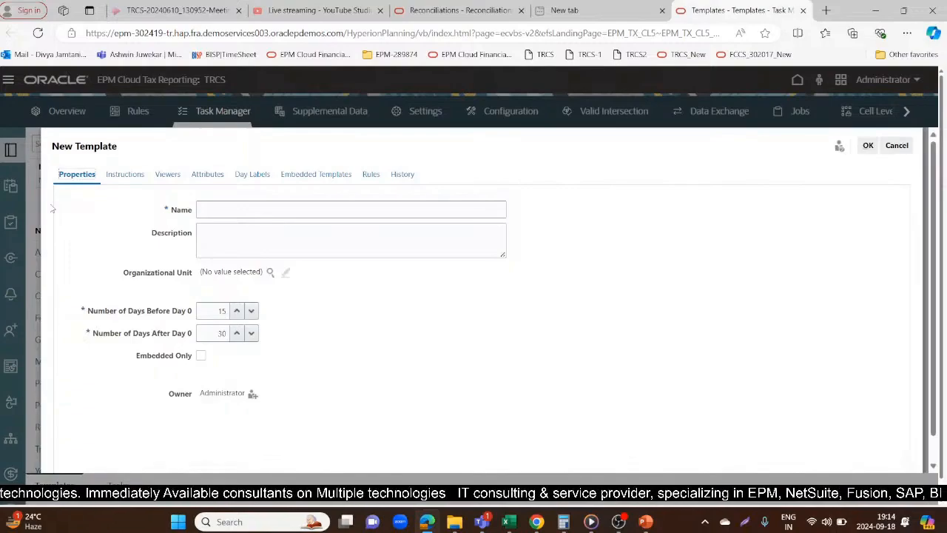
{"action": "left_click", "coordinate": [238, 211]}
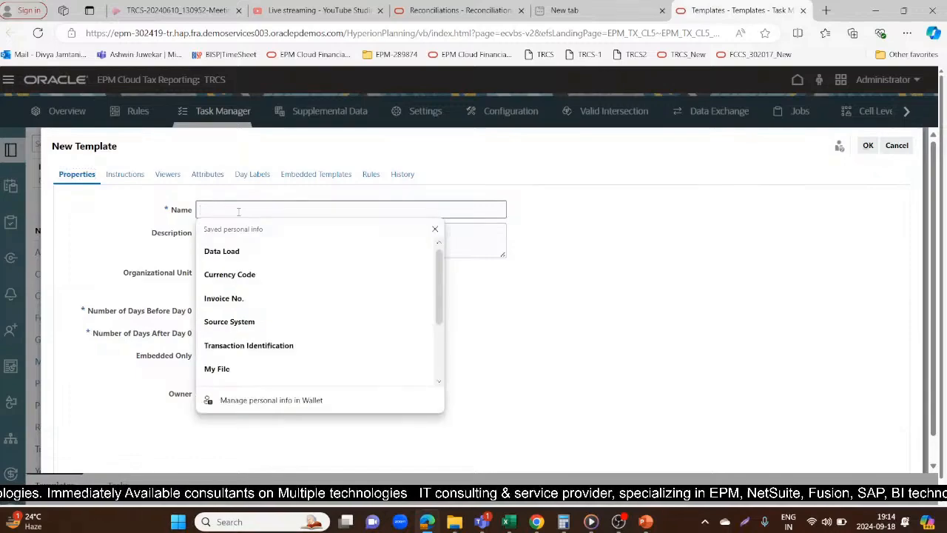
{"action": "type", "text": "Month E"}
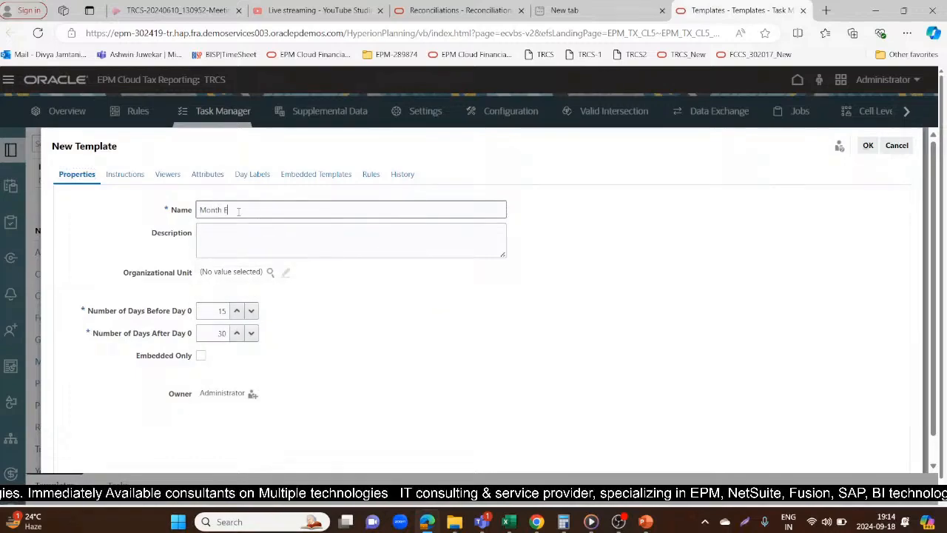
{"action": "key", "text": "BackSpace"}
{"action": "key", "text": "BackSpace"}
{"action": "key", "text": "BackSpace"}
{"action": "key", "text": "BackSpace"}
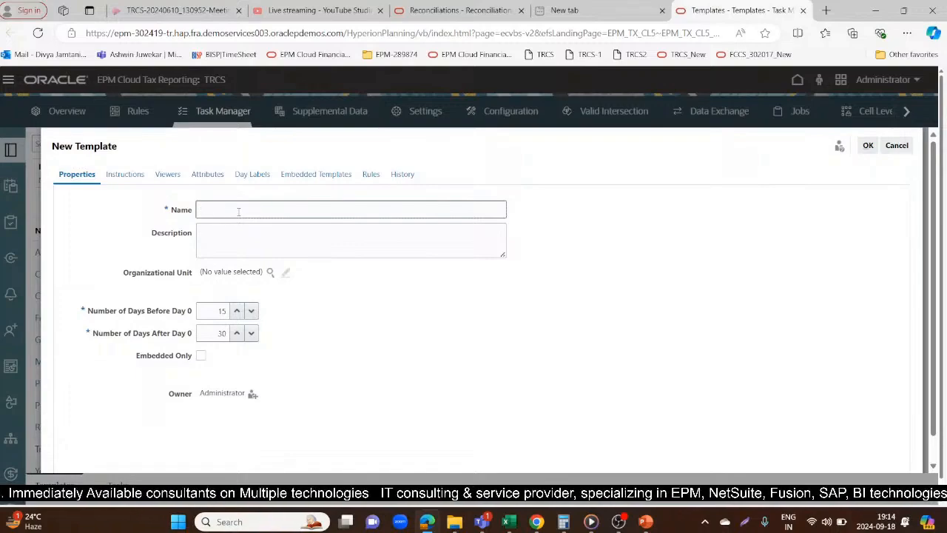
Name the new template "Quarter End Provision"
{"action": "type", "text": "Qua"}
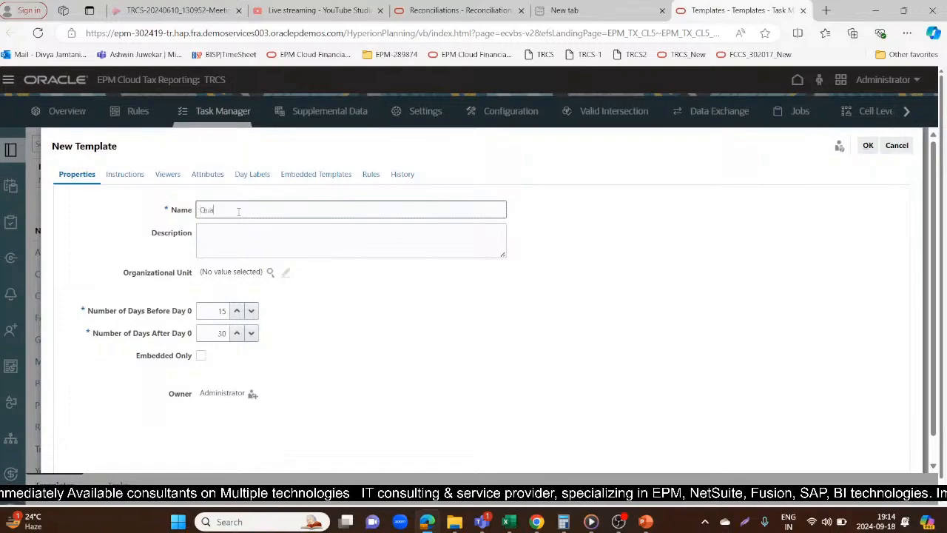
{"action": "type", "text": "rter E"}
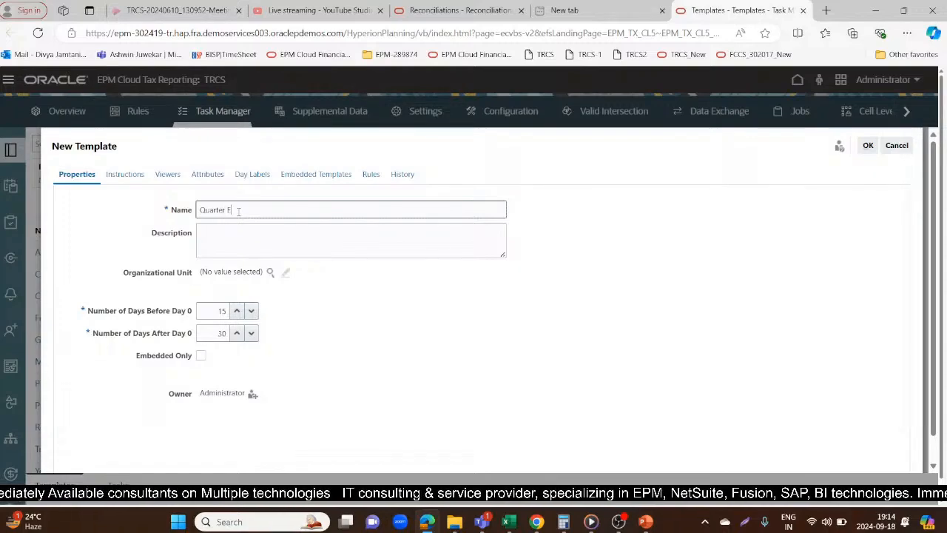
{"action": "type", "text": "nd Proc"}
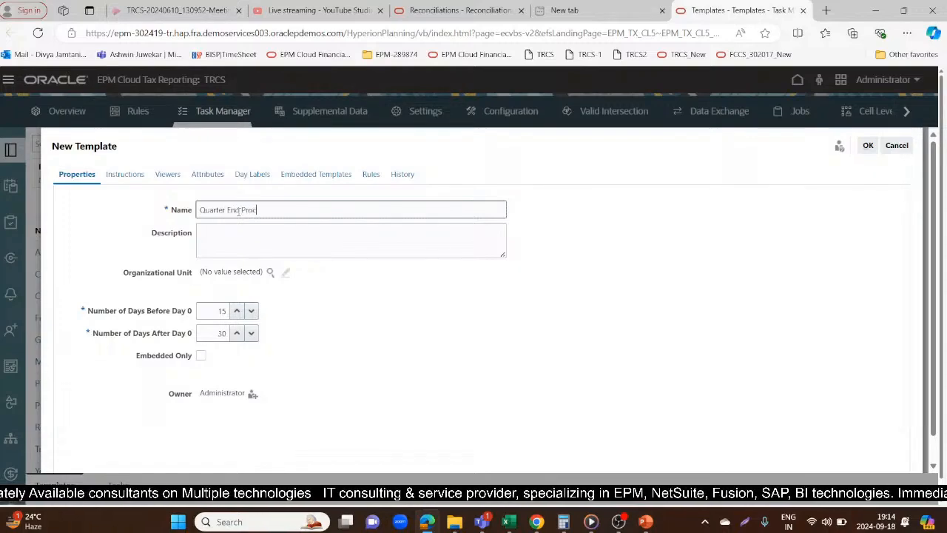
{"action": "key", "text": "BackSpace"}
{"action": "type", "text": "vision"}
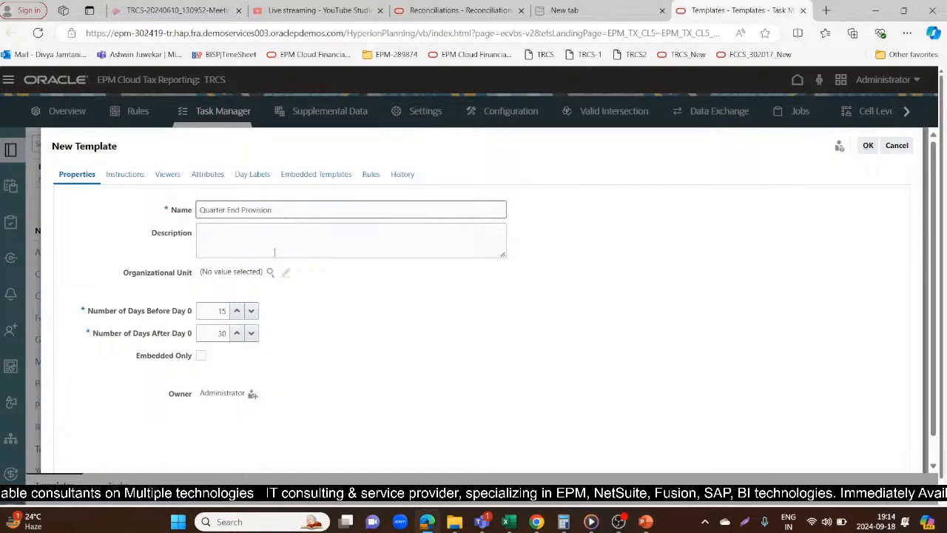
Check which organizational units can be selected for the template, leaving the selection dialog without choosing one
{"action": "left_click", "coordinate": [269, 272]}
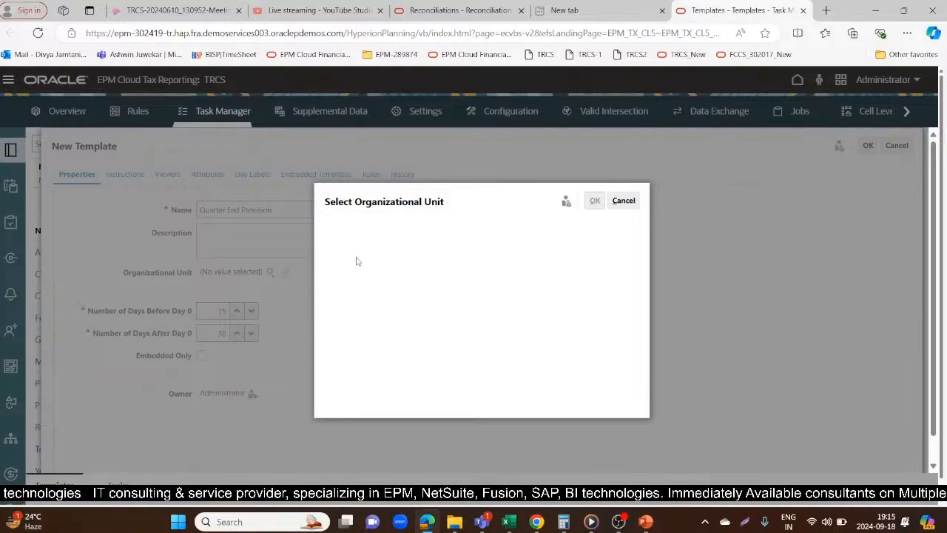
{"action": "left_click", "coordinate": [623, 200]}
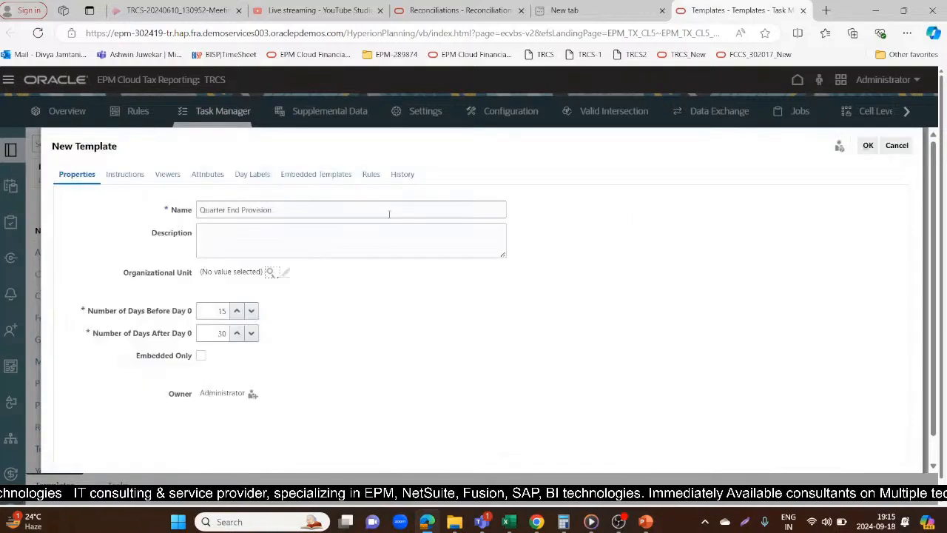
{"action": "left_click", "coordinate": [270, 272]}
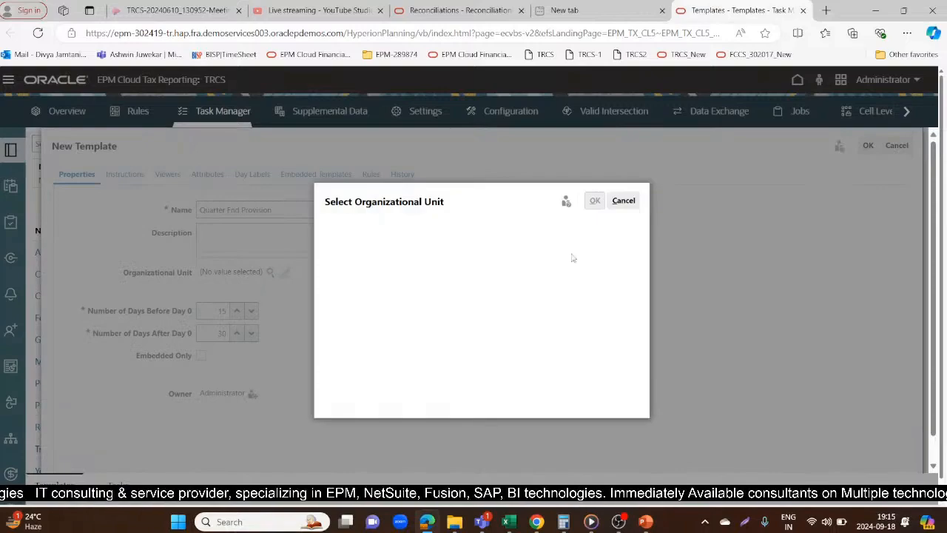
{"action": "left_click", "coordinate": [623, 201]}
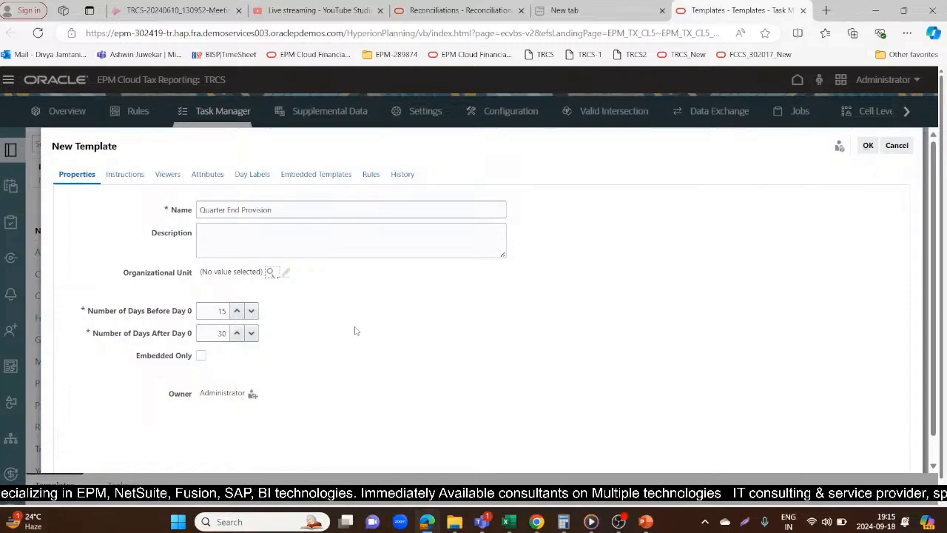
Enter the template instructions "Provision schedules need to be checked"
{"action": "left_click", "coordinate": [135, 172]}
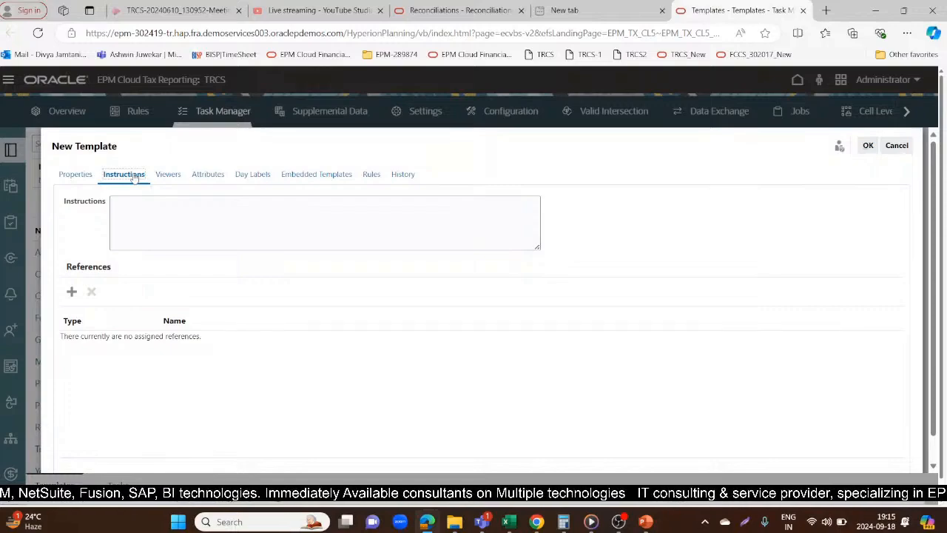
{"action": "left_click", "coordinate": [205, 220]}
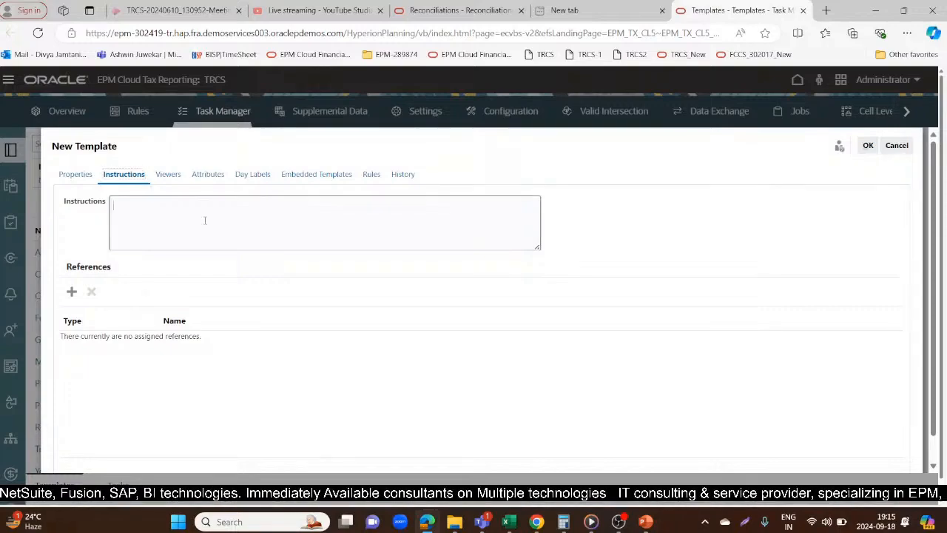
{"action": "type", "text": "Prov"}
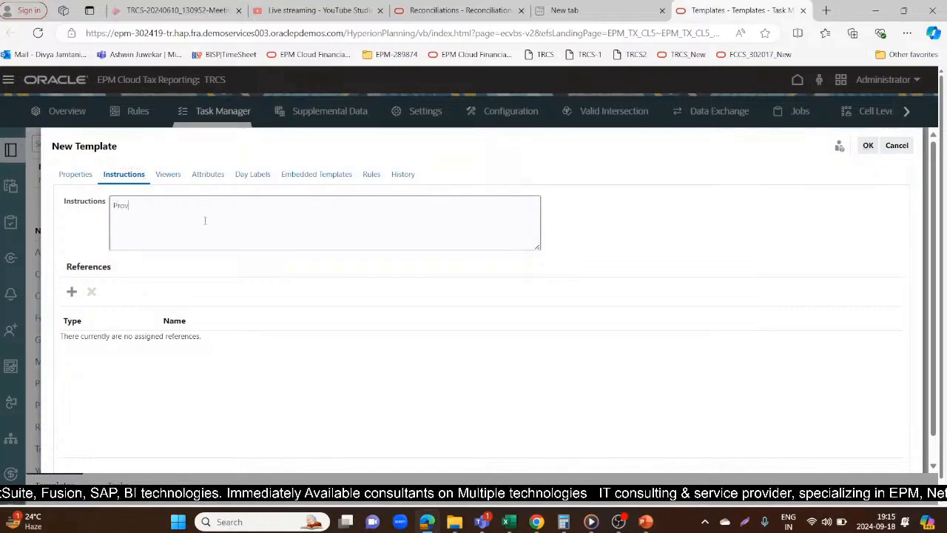
{"action": "type", "text": "ision"}
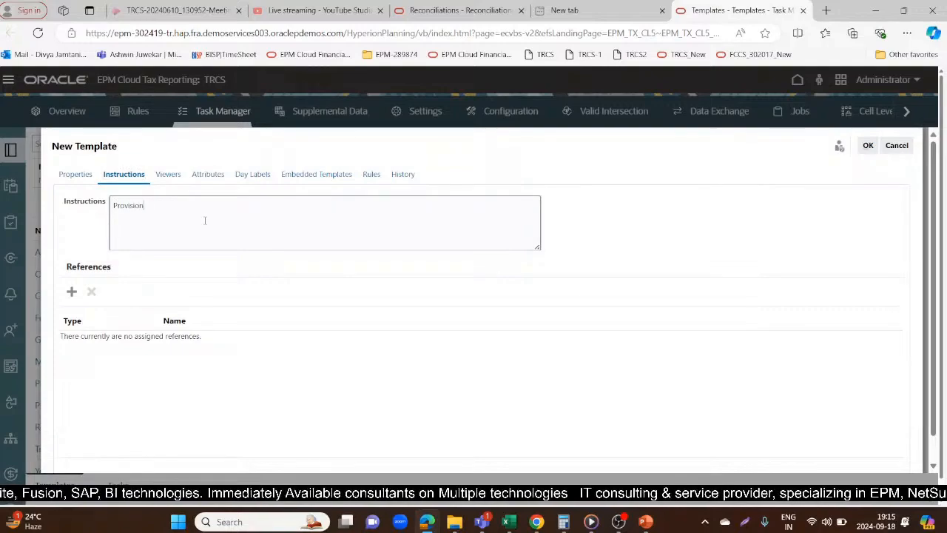
{"action": "type", "text": " schedu"}
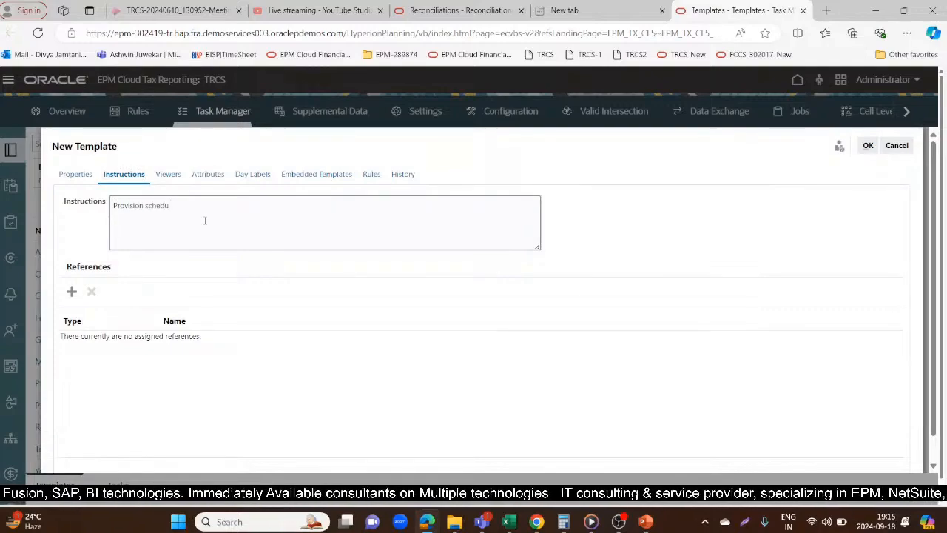
{"action": "type", "text": "les need to be"}
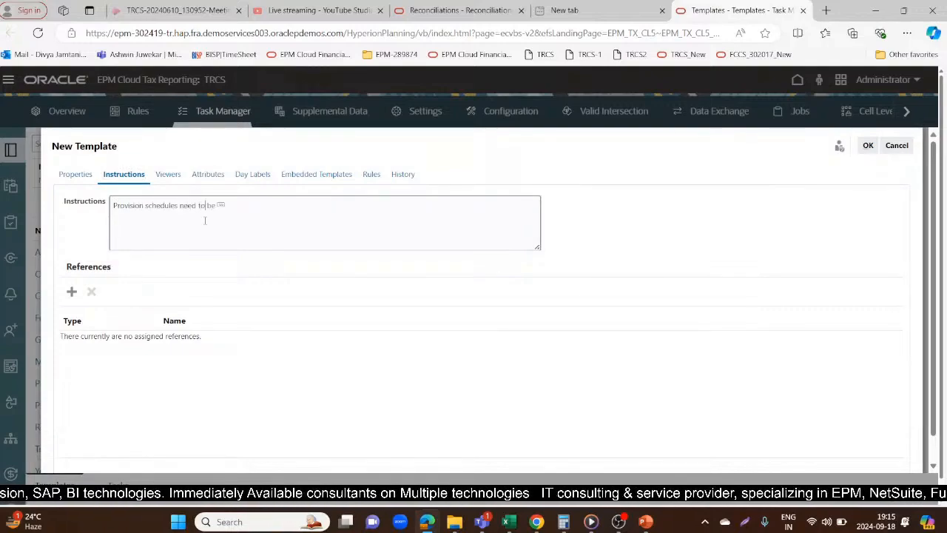
{"action": "type", "text": " checked"}
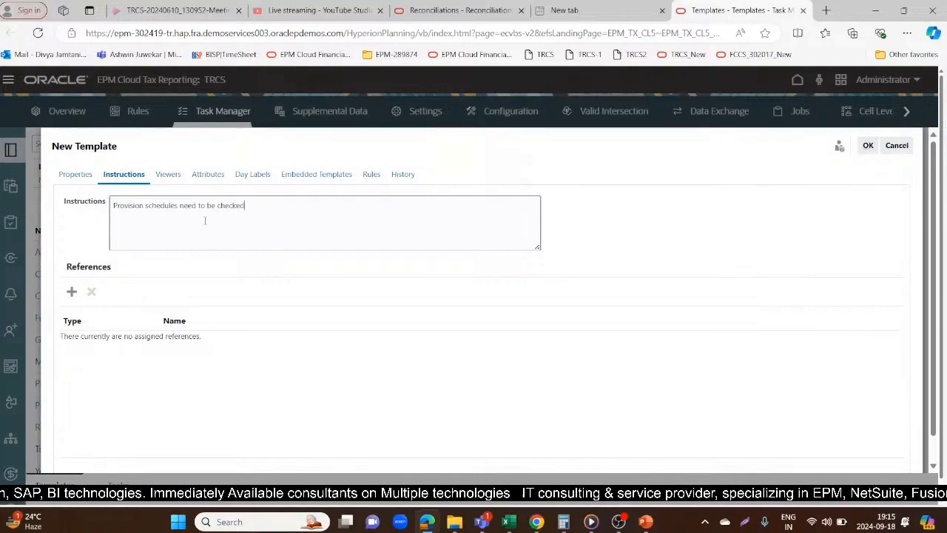
Search for a user by first name and assign the matching user as a viewer of the template
{"action": "left_click", "coordinate": [176, 176]}
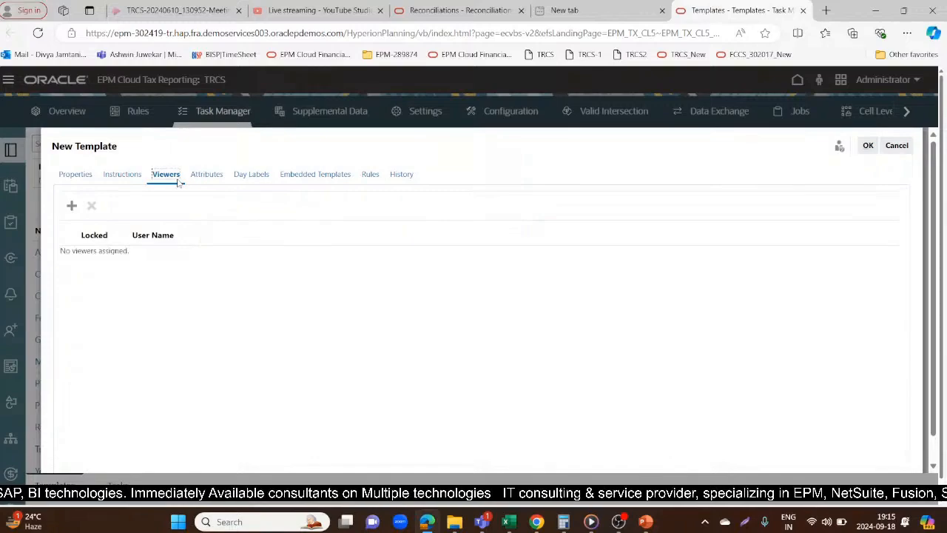
{"action": "left_click", "coordinate": [78, 208]}
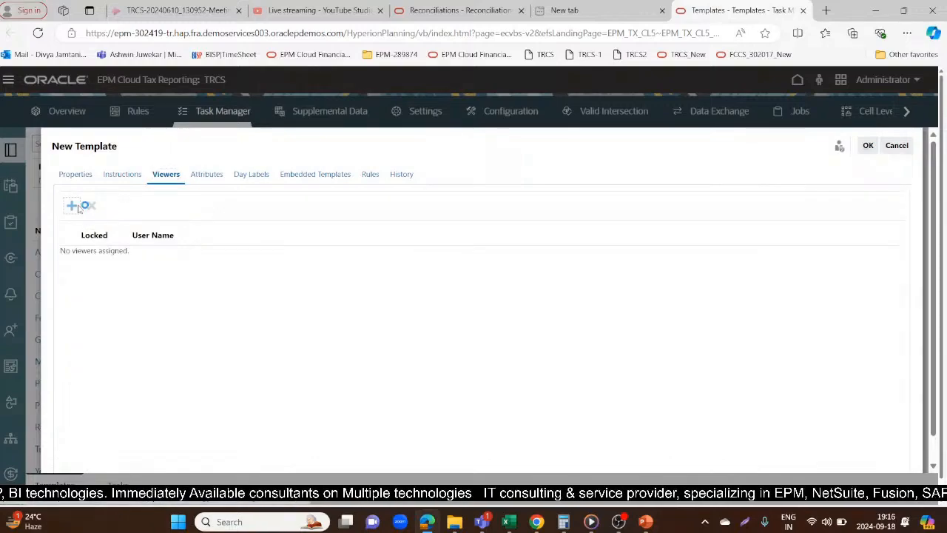
{"action": "type", "text": "Amy"}
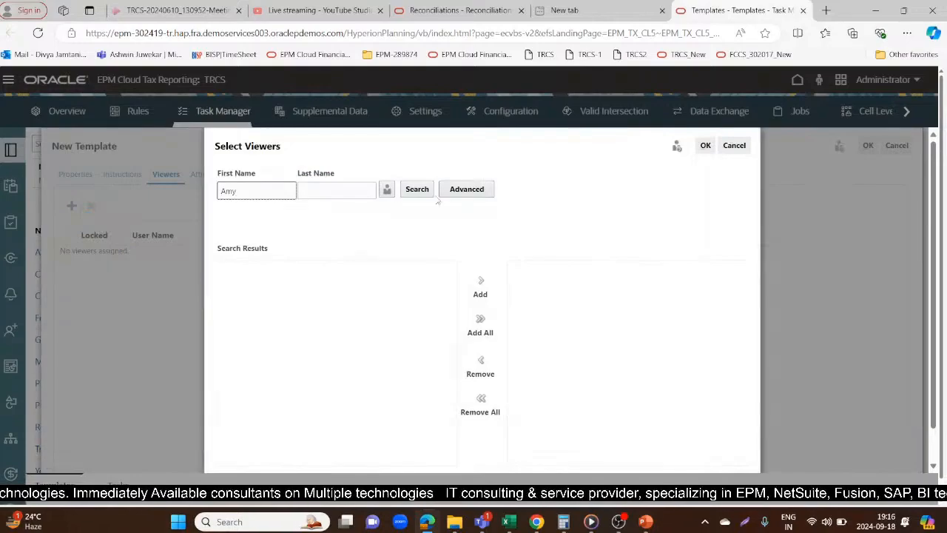
{"action": "left_click", "coordinate": [417, 190]}
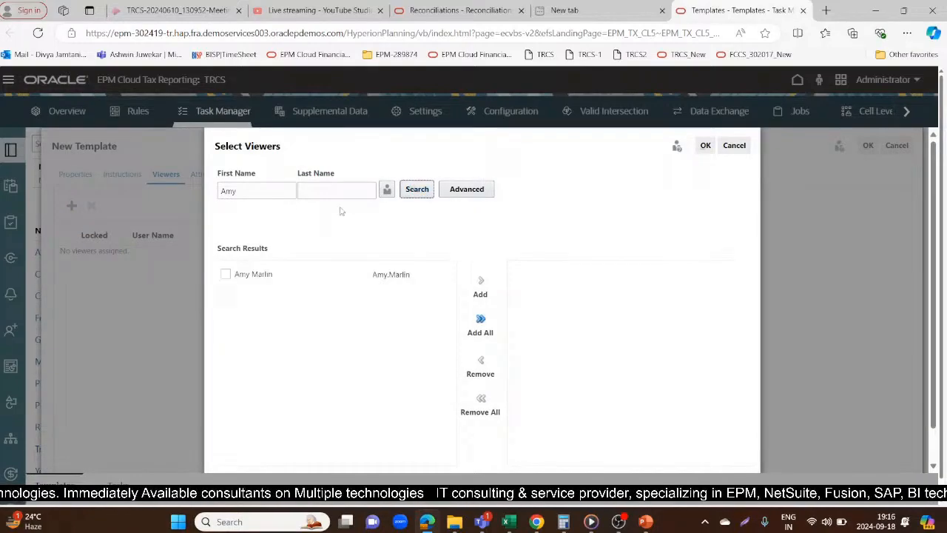
{"action": "left_click", "coordinate": [259, 275]}
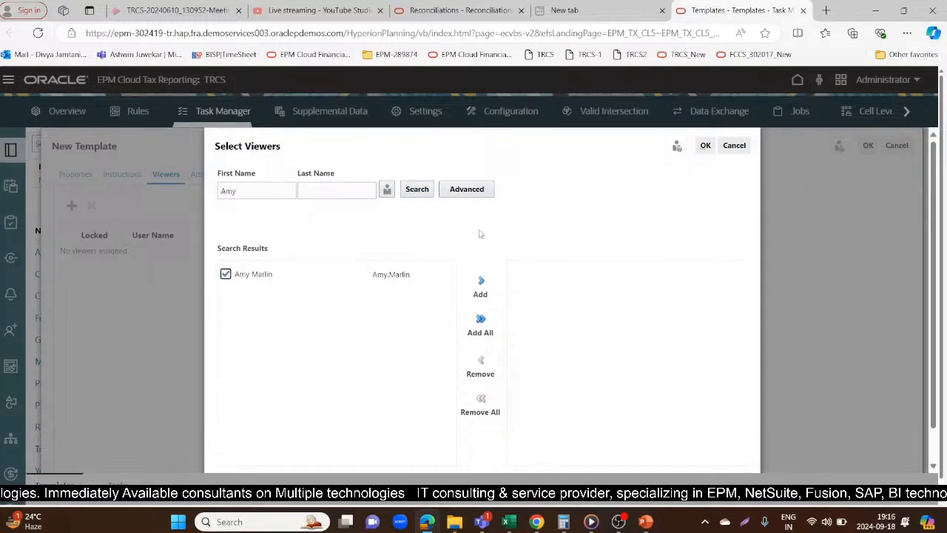
{"action": "left_click", "coordinate": [481, 283]}
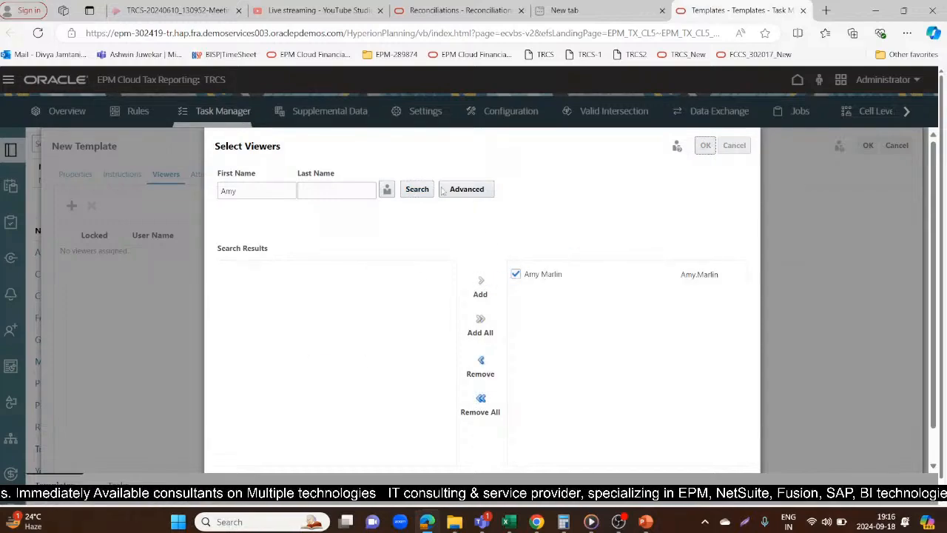
{"action": "left_click", "coordinate": [705, 145]}
Add the setdemodates attribute to the template with the date value Sep 18, 2024
{"action": "left_click", "coordinate": [215, 174]}
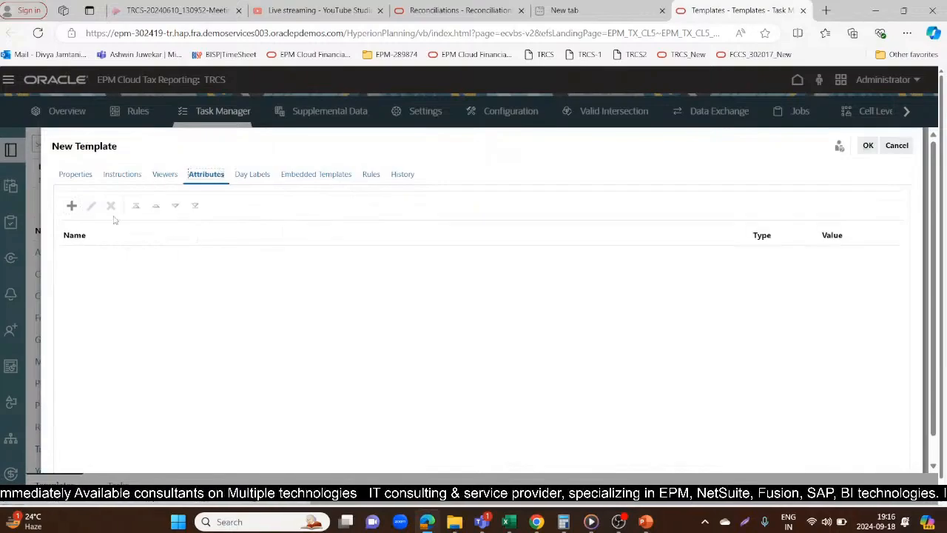
{"action": "left_click", "coordinate": [71, 206]}
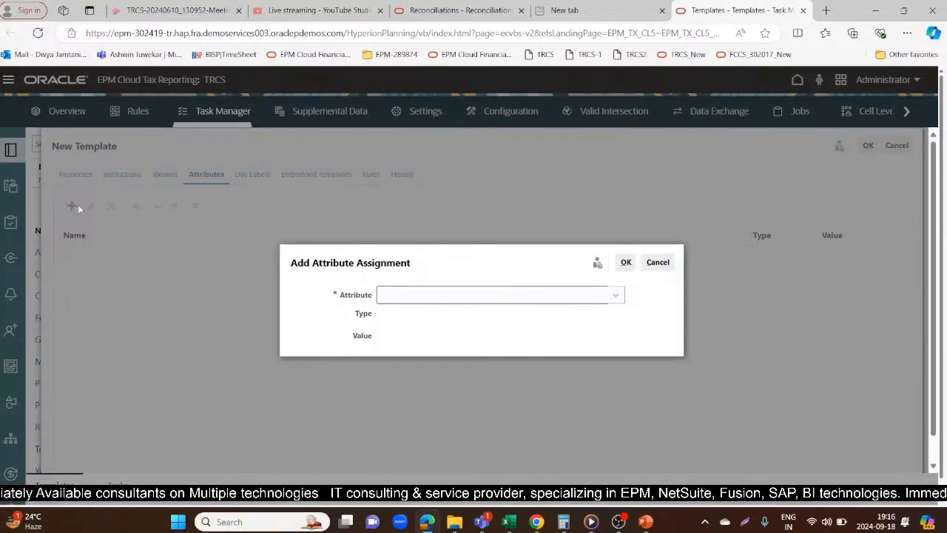
{"action": "left_click", "coordinate": [619, 295]}
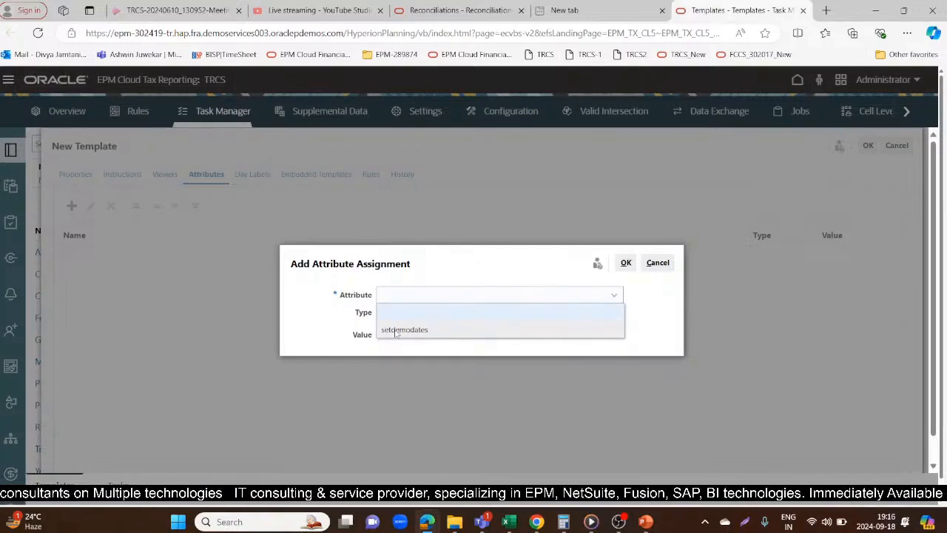
{"action": "left_click", "coordinate": [418, 330]}
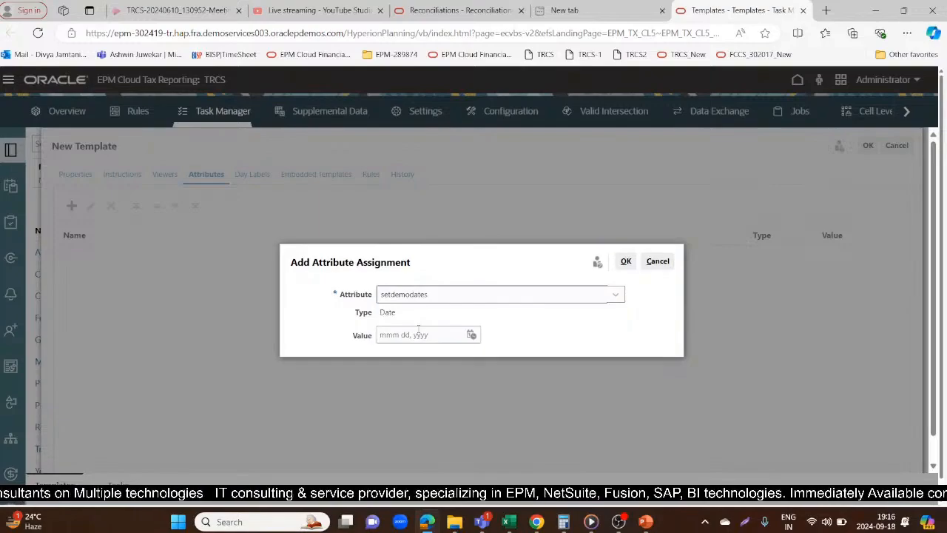
{"action": "left_click", "coordinate": [470, 335]}
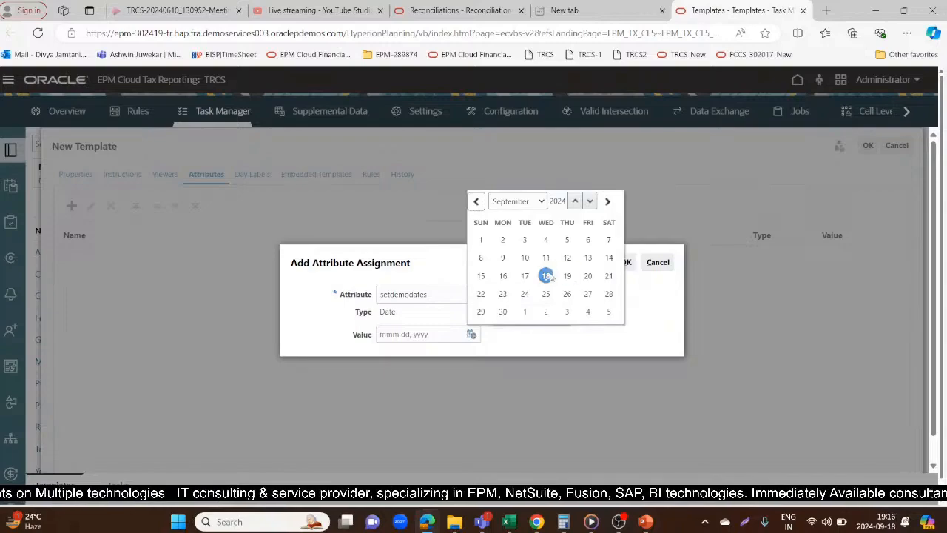
{"action": "left_click", "coordinate": [546, 275]}
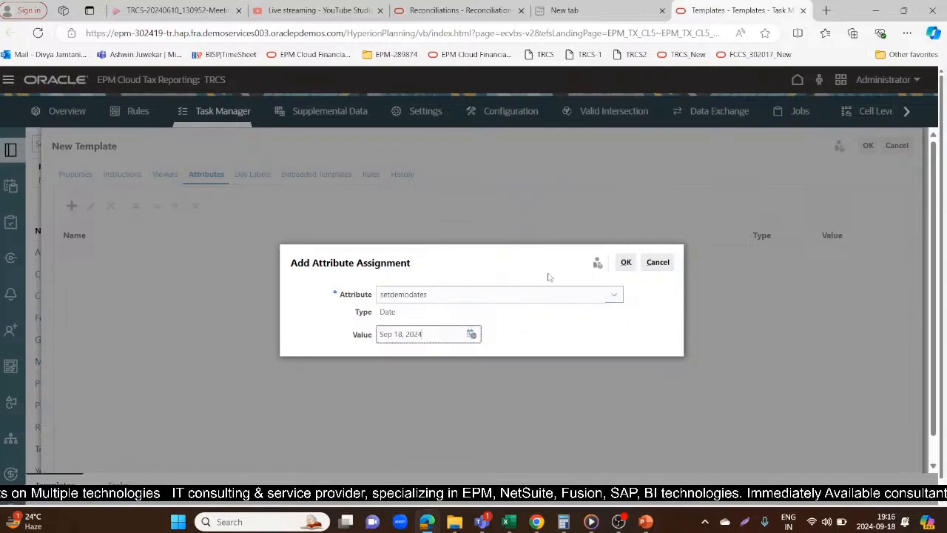
{"action": "left_click", "coordinate": [626, 262]}
Look over the template's day labels, and embed the Pre Close Activities template in View Only mode
{"action": "left_click", "coordinate": [256, 175]}
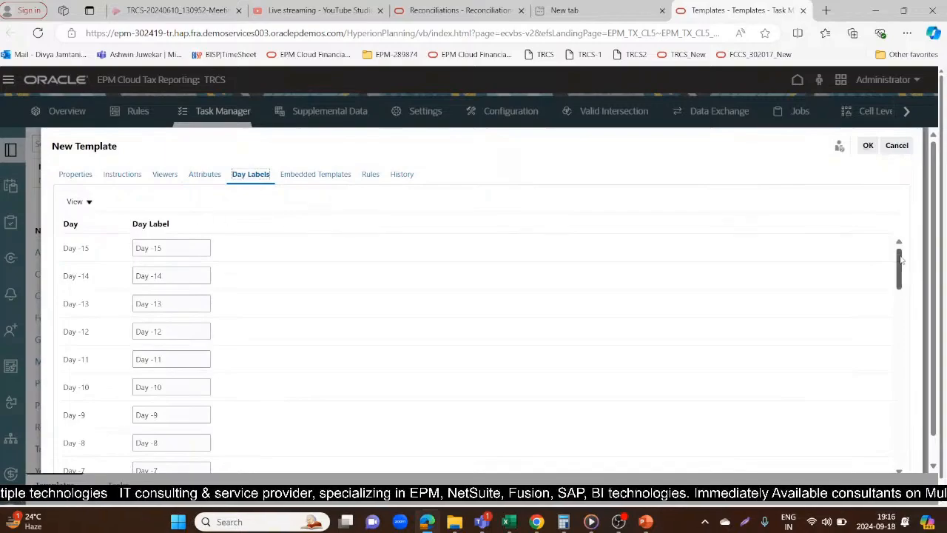
{"action": "left_click_drag", "start_coordinate": [901, 258], "coordinate": [900, 262]}
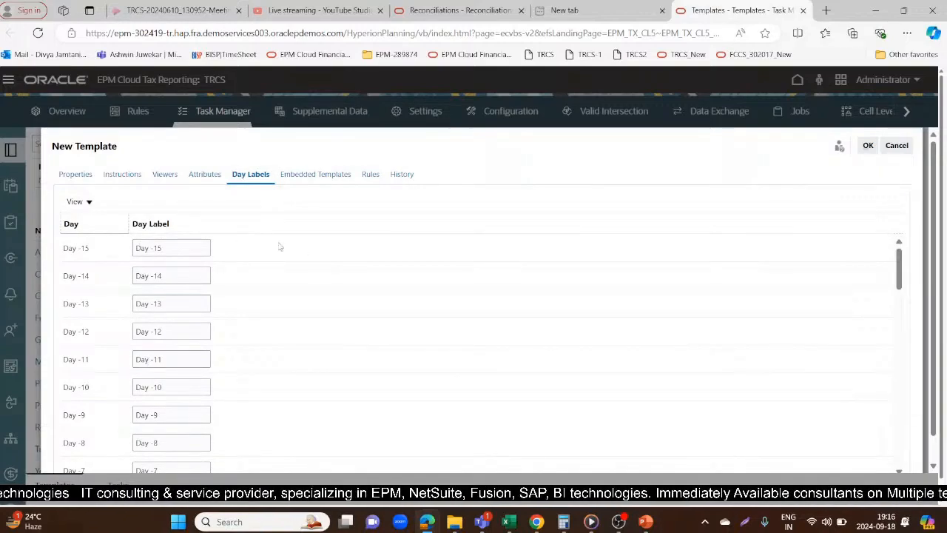
{"action": "left_click", "coordinate": [326, 176]}
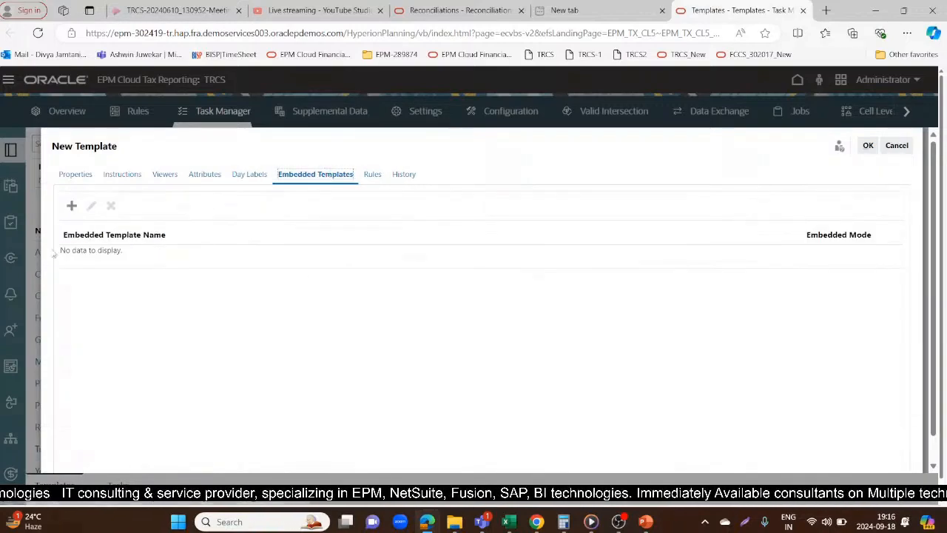
{"action": "left_click", "coordinate": [70, 207]}
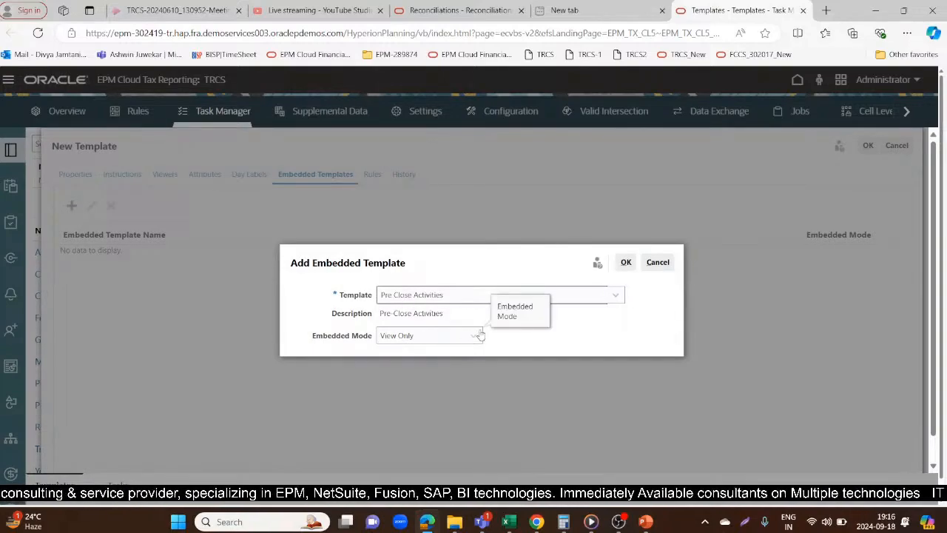
{"action": "left_click", "coordinate": [624, 263]}
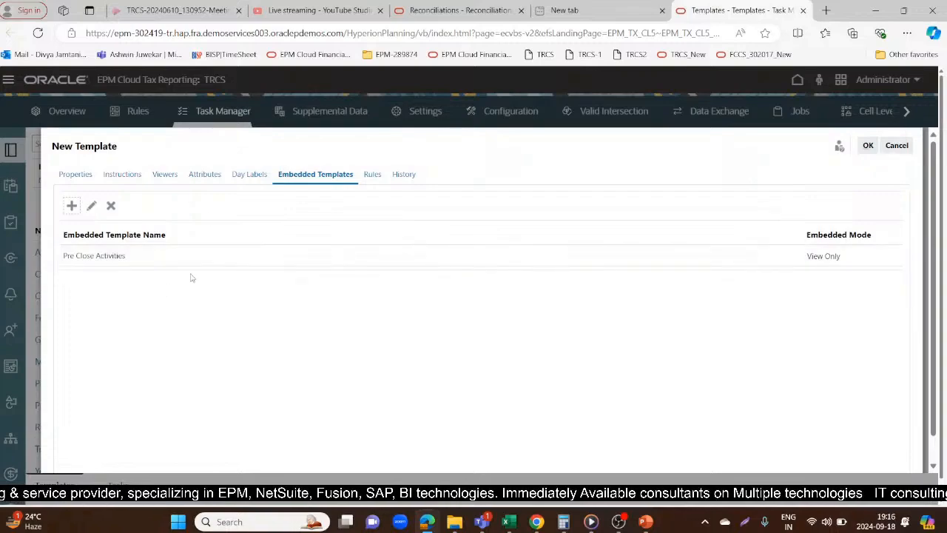
Start an Auto Approve Task rule for approver level Approver 1 and create a filter condition in it
{"action": "left_click", "coordinate": [374, 174]}
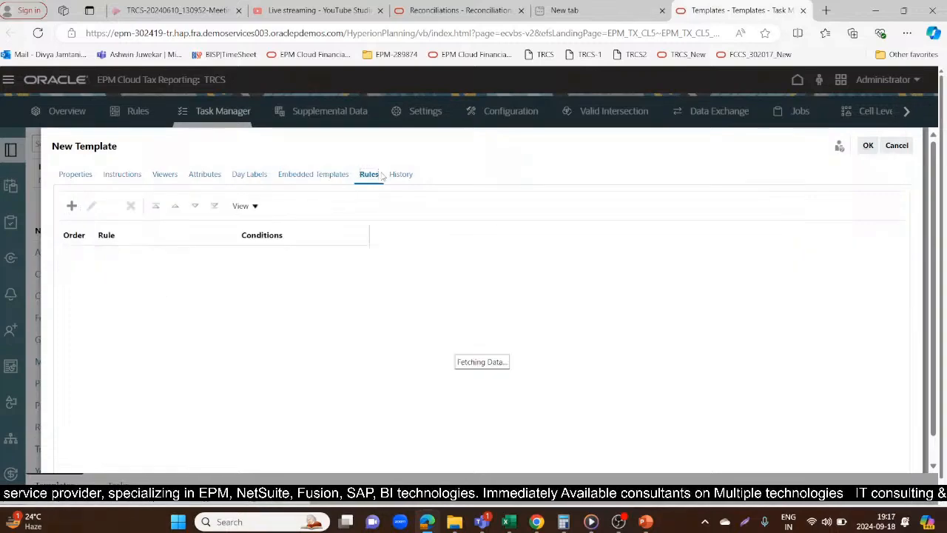
{"action": "left_click", "coordinate": [66, 212]}
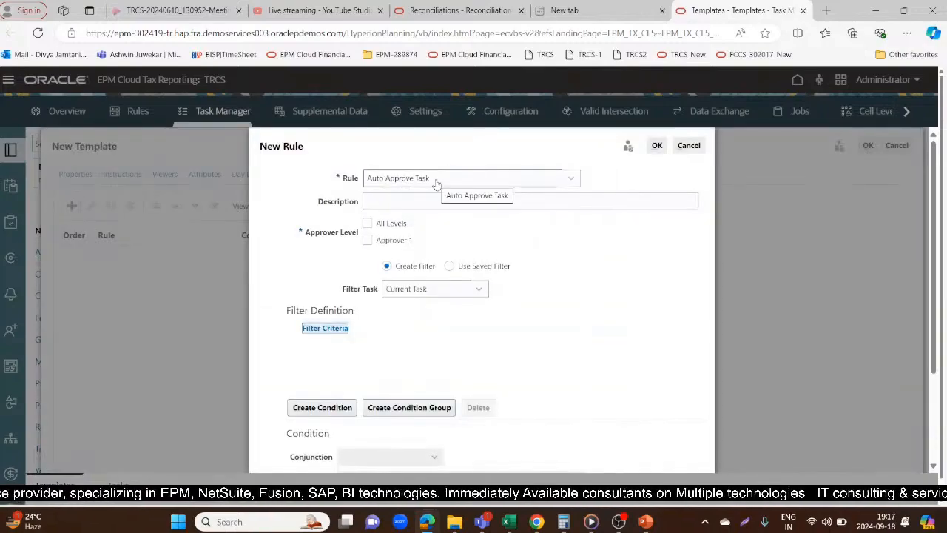
{"action": "left_click", "coordinate": [367, 240]}
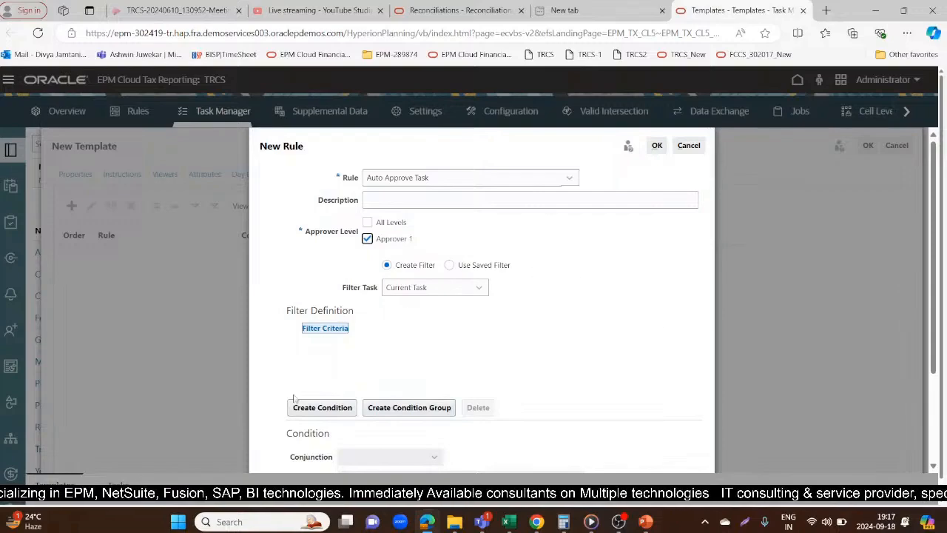
{"action": "left_click", "coordinate": [323, 407]}
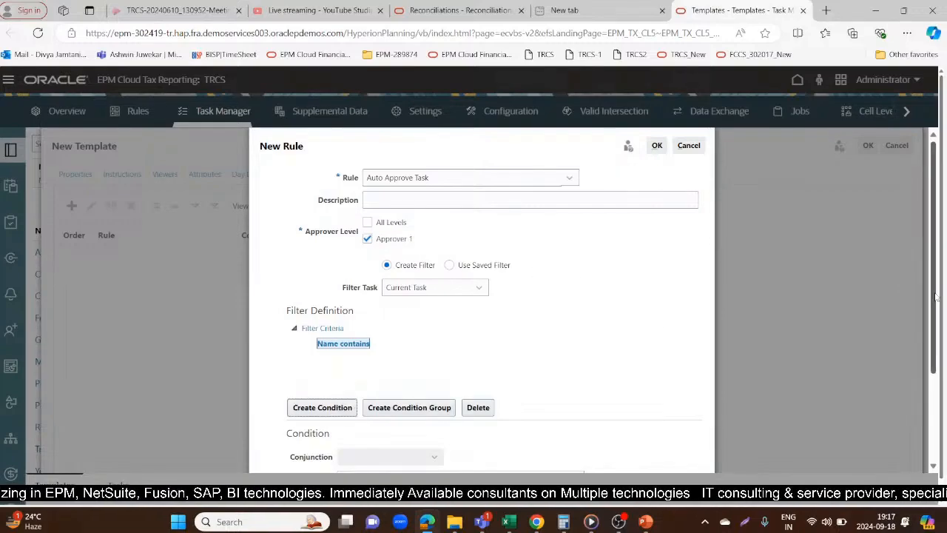
Try to base the rule's filter condition on Organizational Unit and pick a value for it
{"action": "scroll", "coordinate": [937, 296], "scroll_direction": "down", "scroll_amount": 2}
{"action": "left_click", "coordinate": [490, 355]}
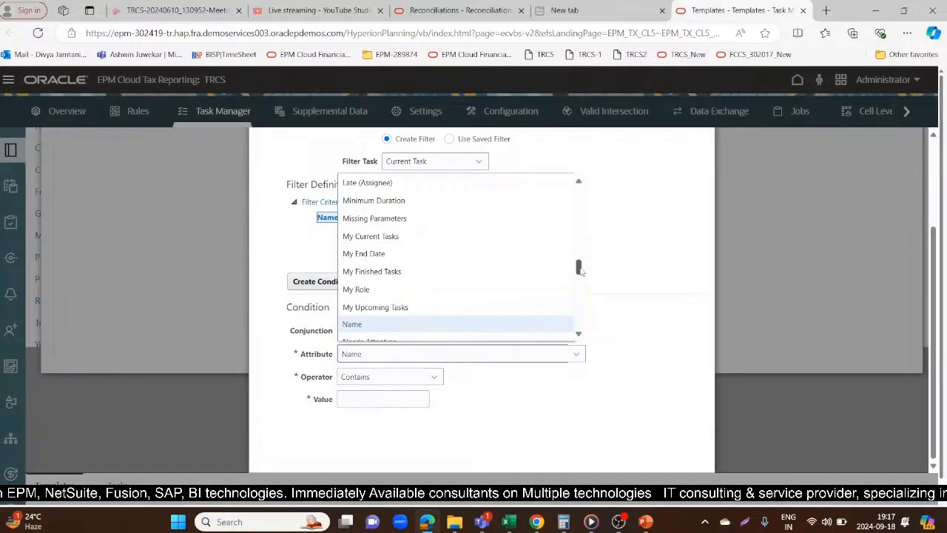
{"action": "left_click_drag", "start_coordinate": [581, 271], "coordinate": [581, 289]}
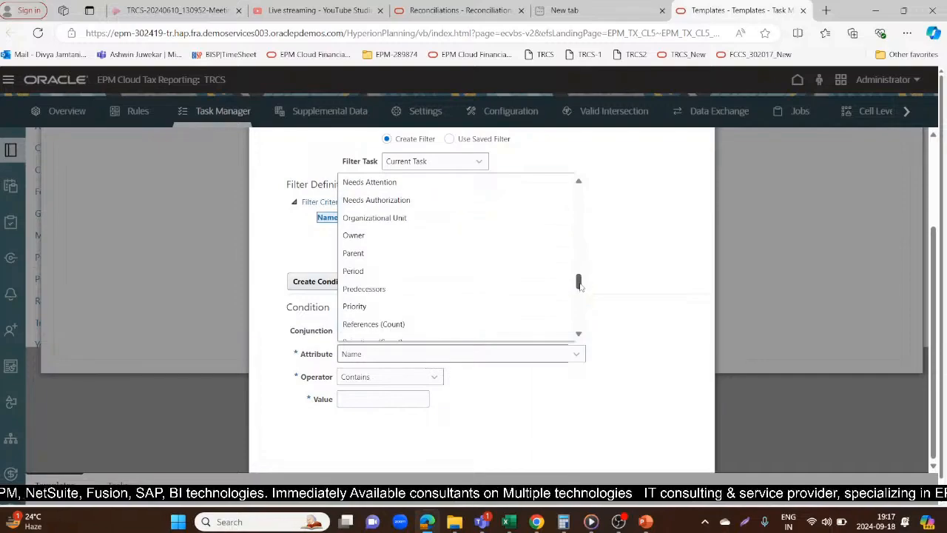
{"action": "left_click", "coordinate": [422, 216]}
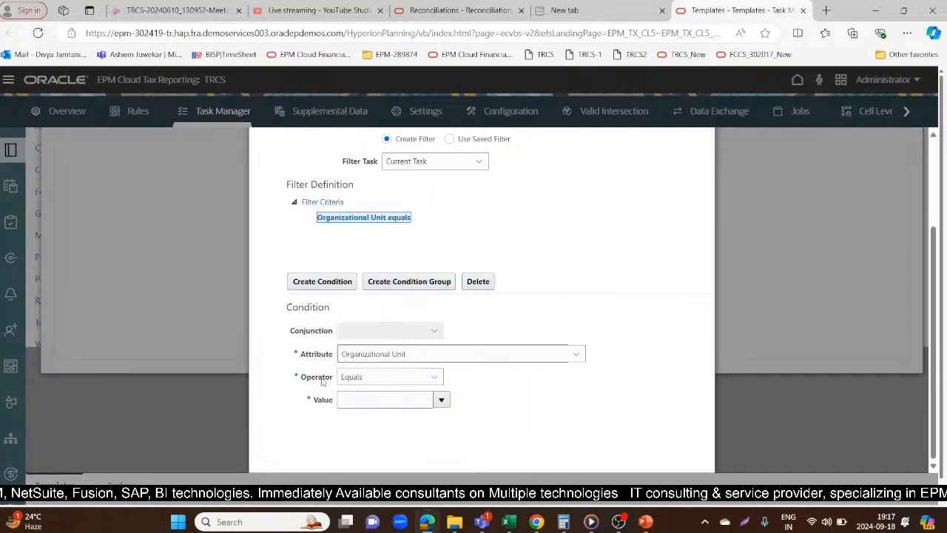
{"action": "left_click", "coordinate": [447, 401]}
{"action": "left_click", "coordinate": [447, 401]}
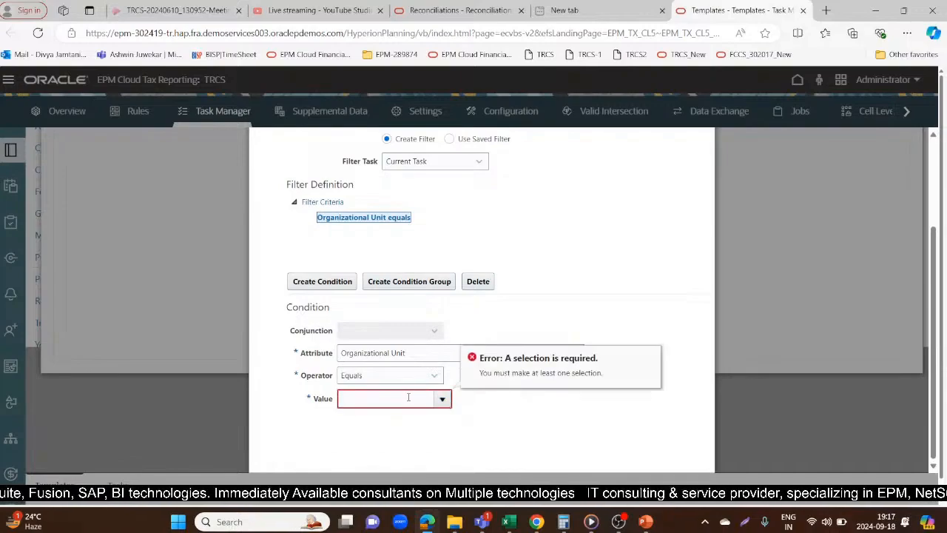
Set the rule's filter condition to Needs Attention equals Yes and save the rule
{"action": "left_click", "coordinate": [412, 354]}
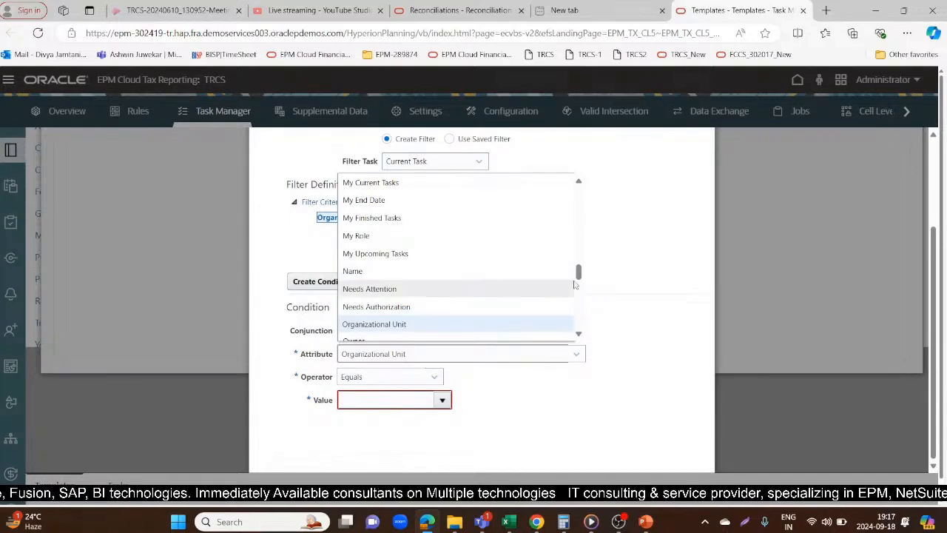
{"action": "left_click_drag", "start_coordinate": [579, 273], "coordinate": [580, 280]}
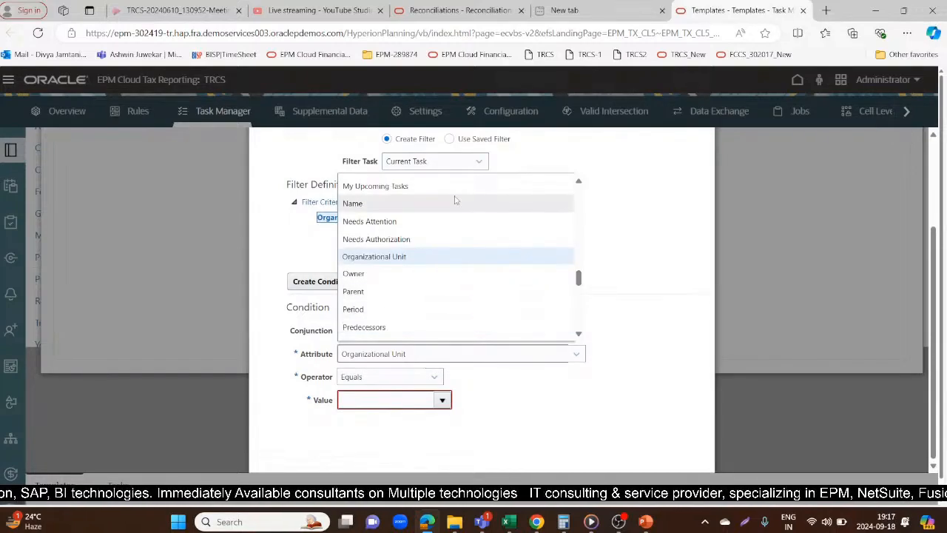
{"action": "left_click", "coordinate": [456, 221]}
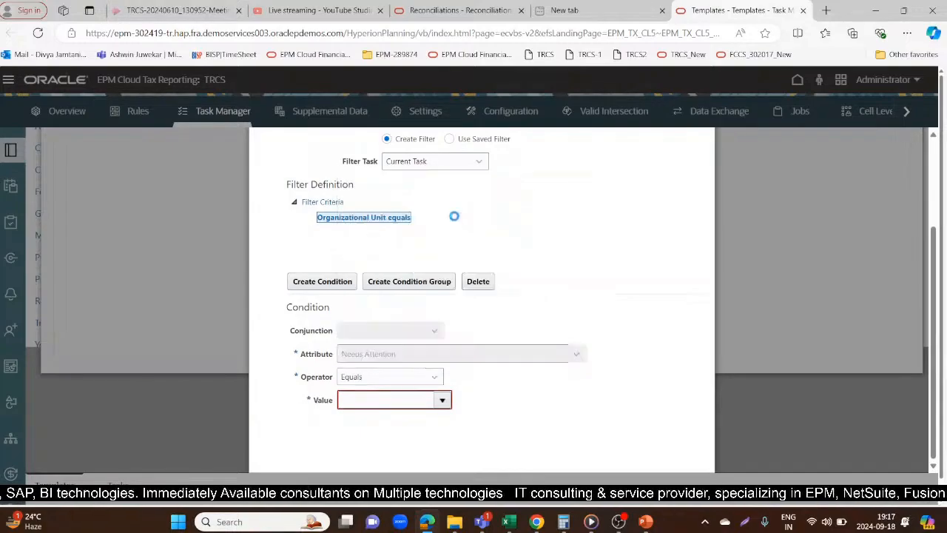
{"action": "left_click", "coordinate": [424, 398]}
{"action": "left_click", "coordinate": [362, 433]}
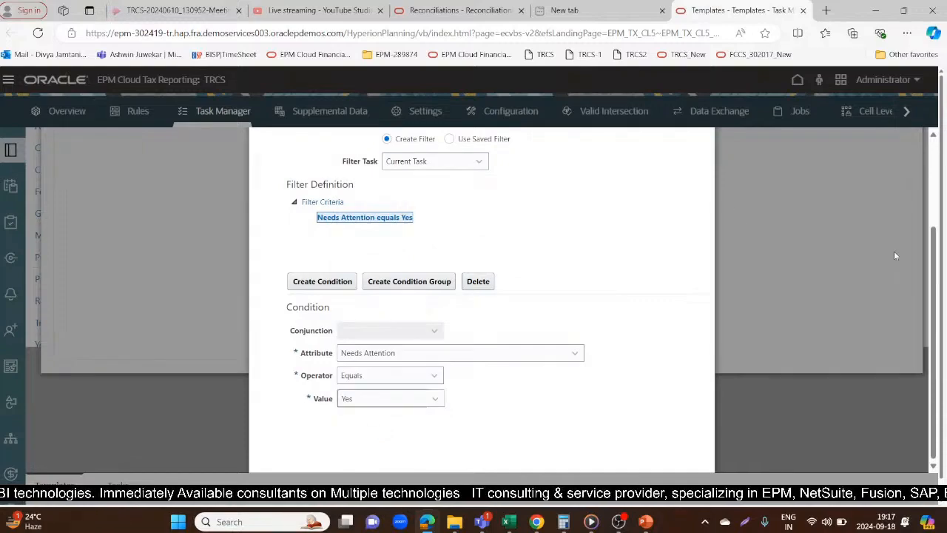
{"action": "scroll", "coordinate": [894, 255], "scroll_direction": "up", "scroll_amount": 2}
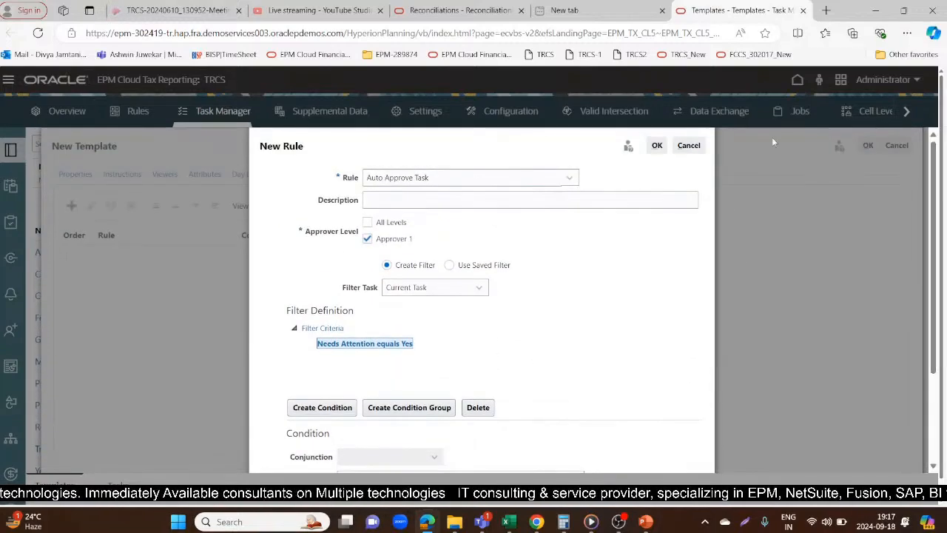
{"action": "left_click", "coordinate": [657, 146]}
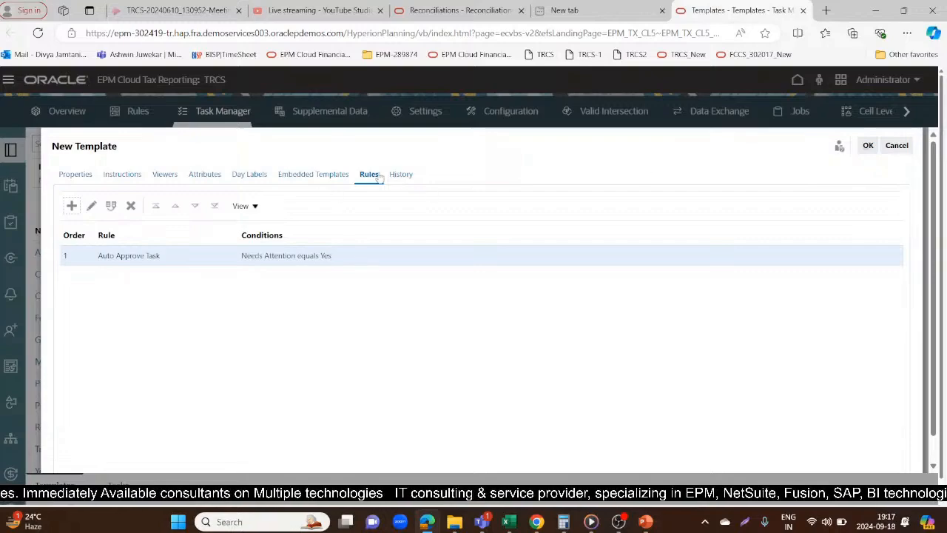
Save the new template after checking its history and properties, and locate Quarter End Provision in the template list
{"action": "left_click", "coordinate": [404, 177]}
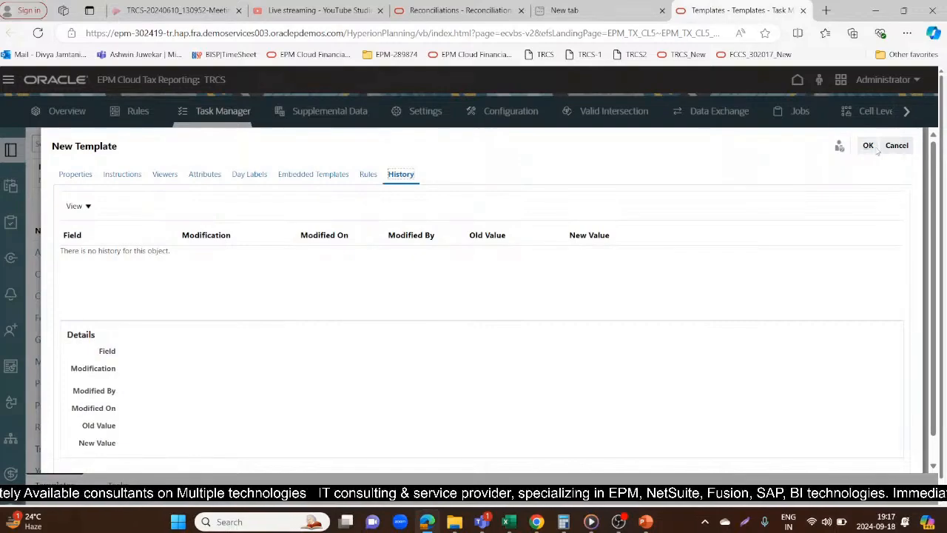
{"action": "left_click", "coordinate": [74, 176]}
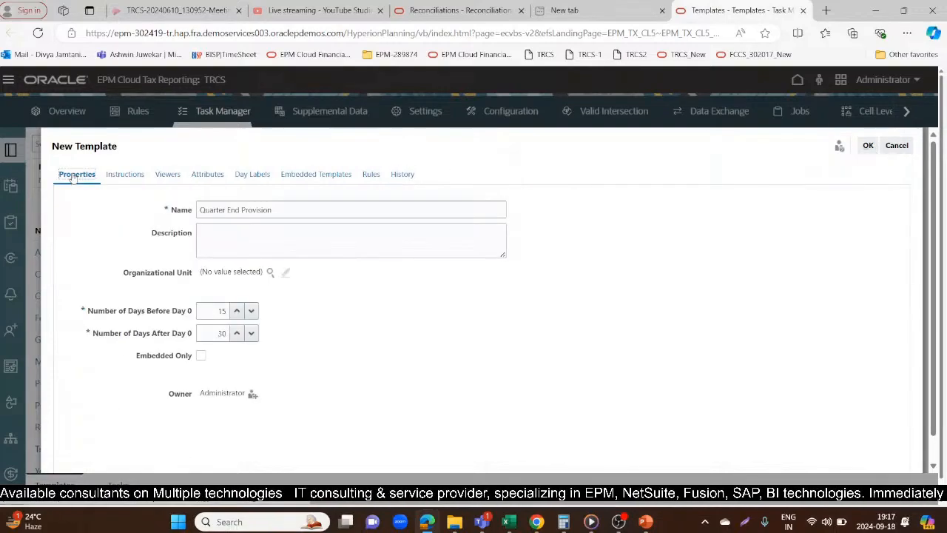
{"action": "left_click", "coordinate": [868, 146]}
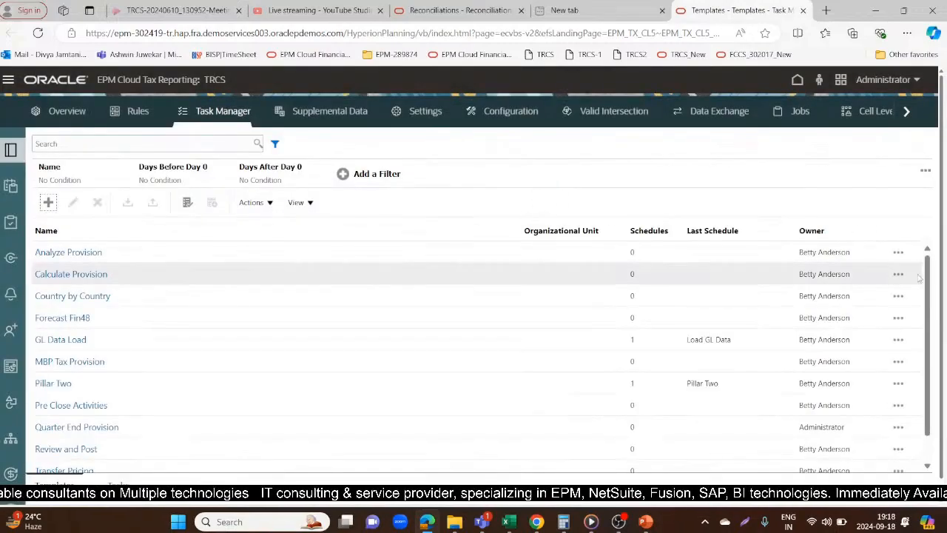
{"action": "left_click_drag", "start_coordinate": [926, 271], "coordinate": [926, 338]}
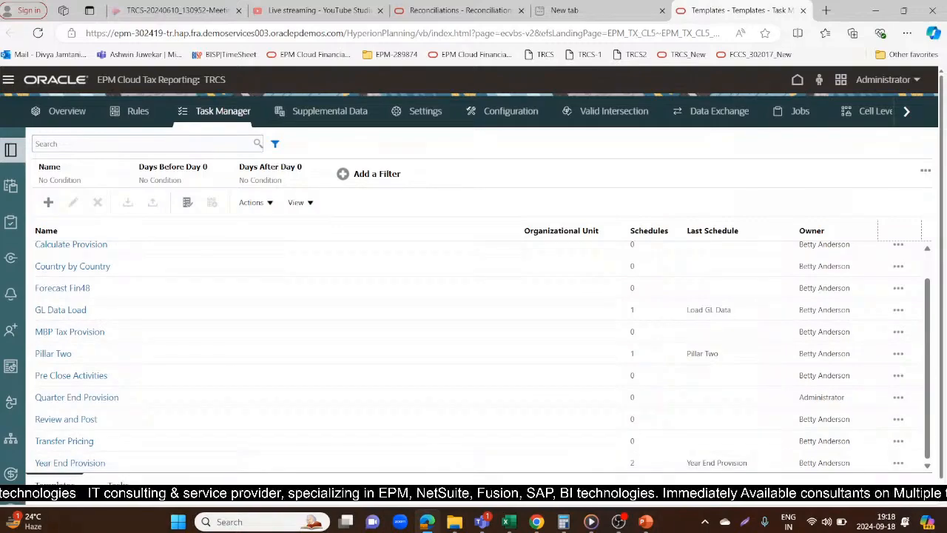
{"action": "left_click", "coordinate": [113, 398]}
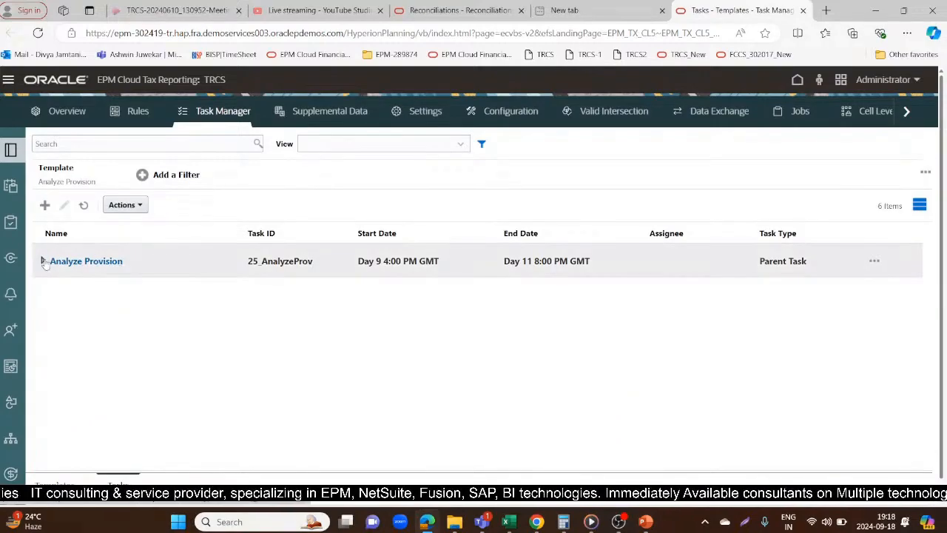
Expand the Analyze Provision parent task and examine its properties, including source, task type, priority and owner
{"action": "left_click", "coordinate": [43, 261]}
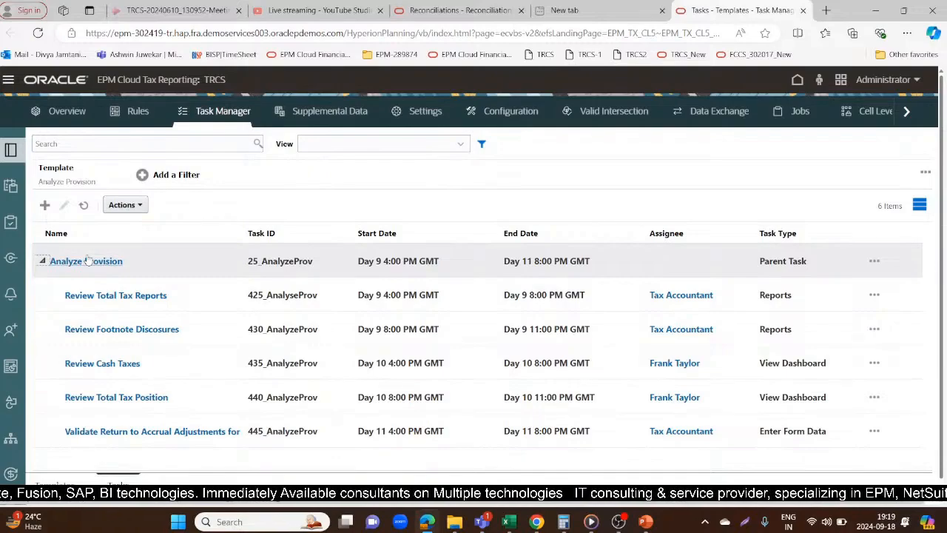
{"action": "left_click", "coordinate": [108, 260]}
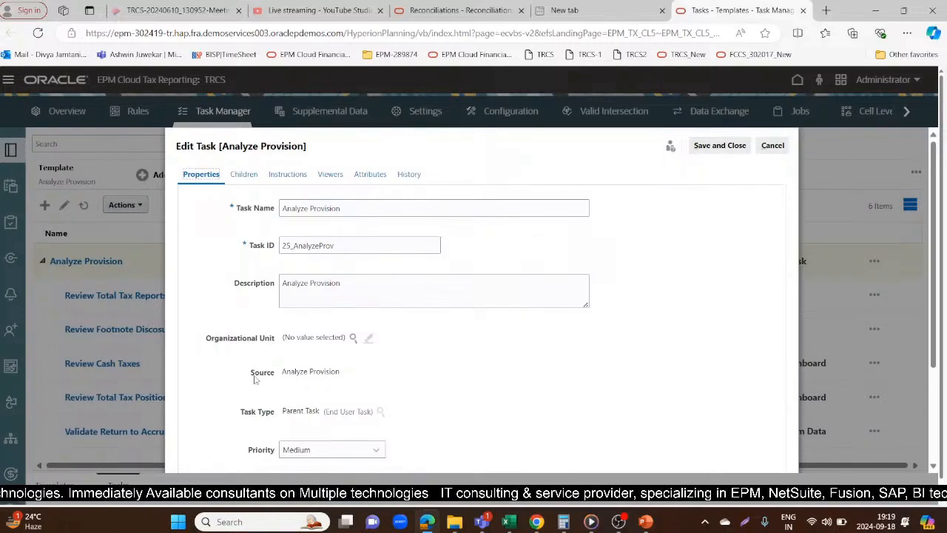
{"action": "left_click", "coordinate": [355, 374]}
{"action": "left_click_drag", "start_coordinate": [282, 372], "coordinate": [295, 373]}
{"action": "left_click", "coordinate": [362, 380]}
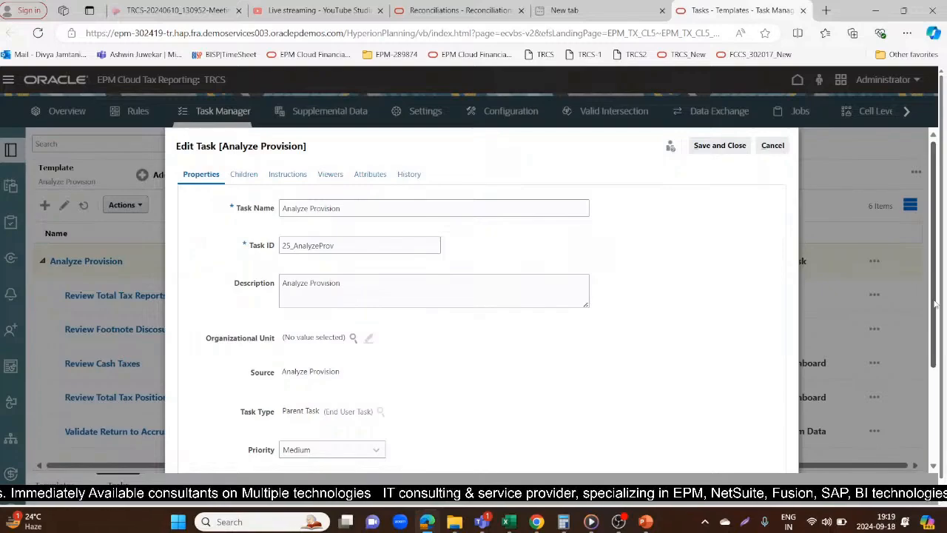
{"action": "left_click_drag", "start_coordinate": [935, 304], "coordinate": [937, 366]}
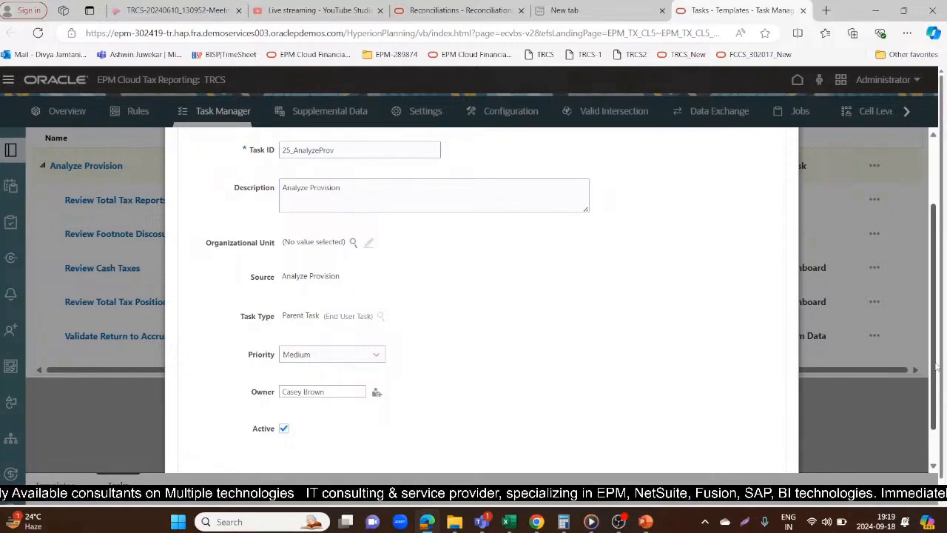
{"action": "left_click_drag", "start_coordinate": [937, 366], "coordinate": [938, 301]}
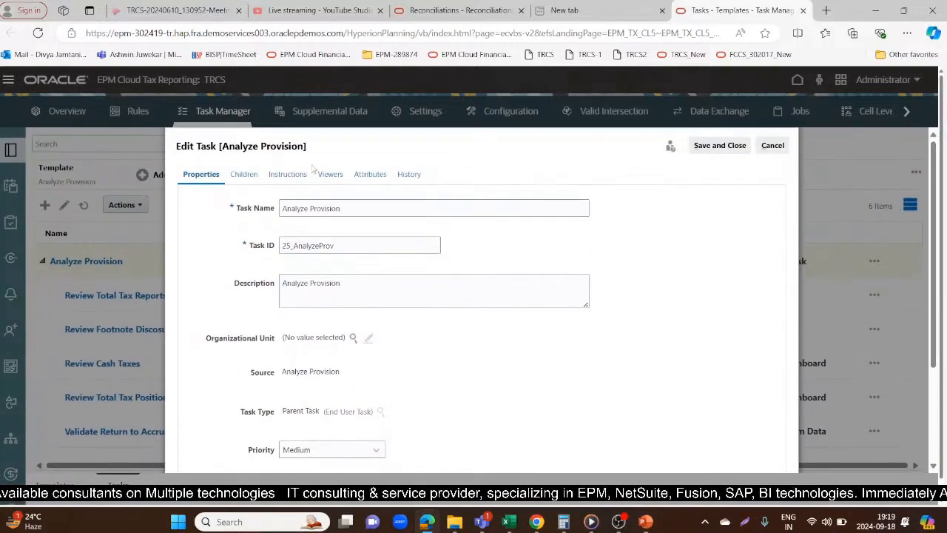
Review the Analyze Provision task's children, instructions, viewers and attributes, and close the task
{"action": "left_click", "coordinate": [240, 172]}
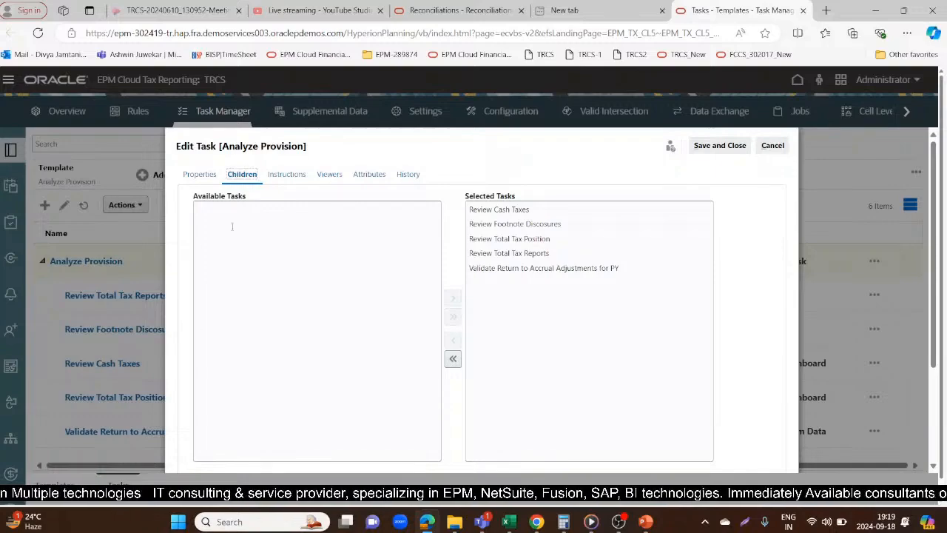
{"action": "left_click", "coordinate": [279, 181]}
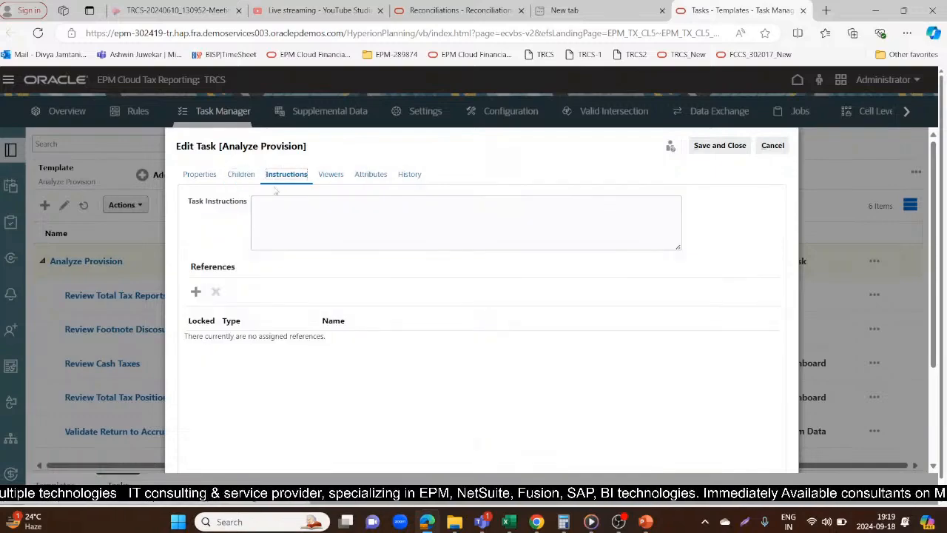
{"action": "left_click", "coordinate": [334, 177]}
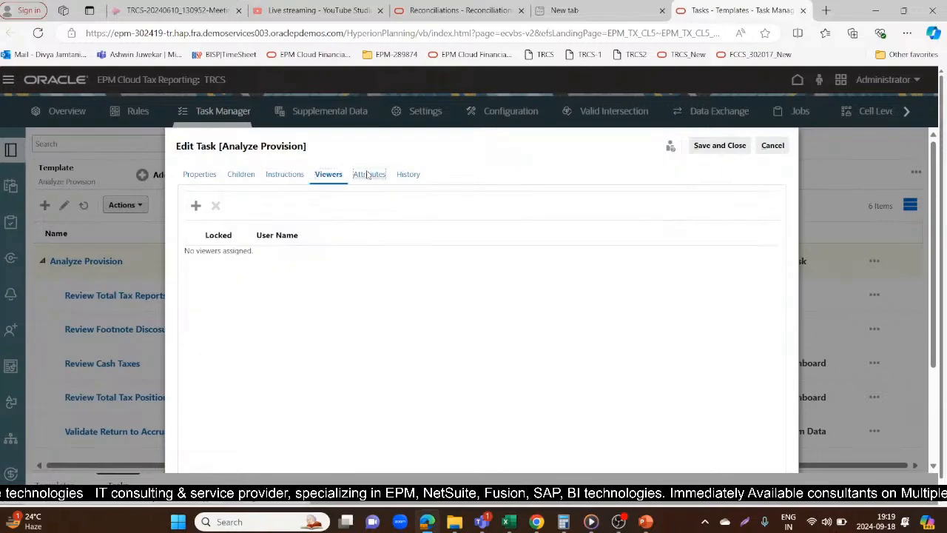
{"action": "left_click", "coordinate": [369, 175]}
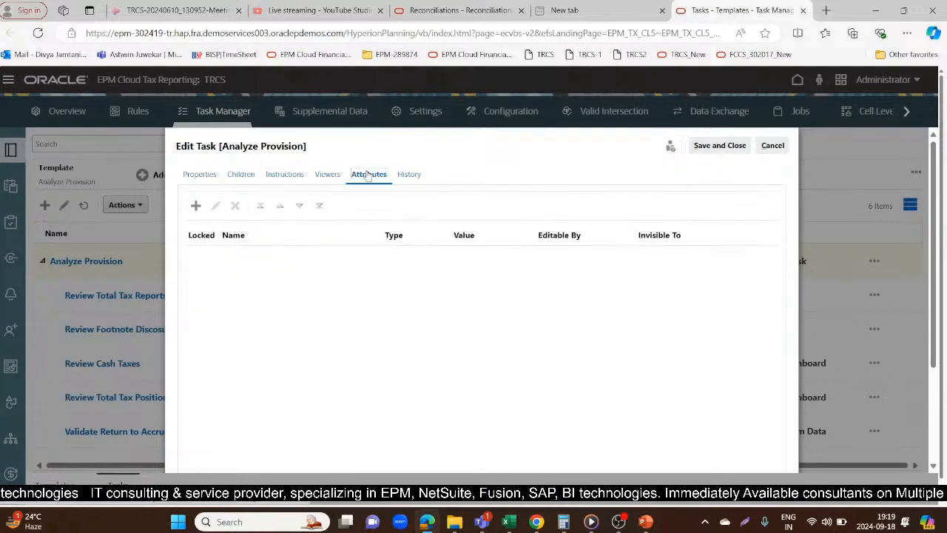
{"action": "left_click", "coordinate": [738, 152]}
Check the source and properties of the Review Total Tax Reports child task and close it without saving
{"action": "left_click", "coordinate": [120, 295]}
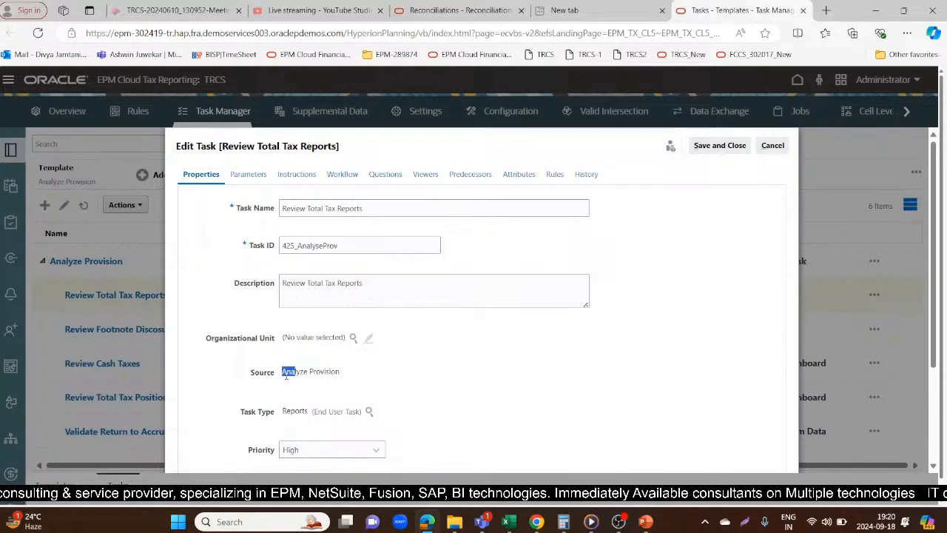
{"action": "left_click_drag", "start_coordinate": [352, 383], "coordinate": [358, 399]}
{"action": "left_click", "coordinate": [373, 370]}
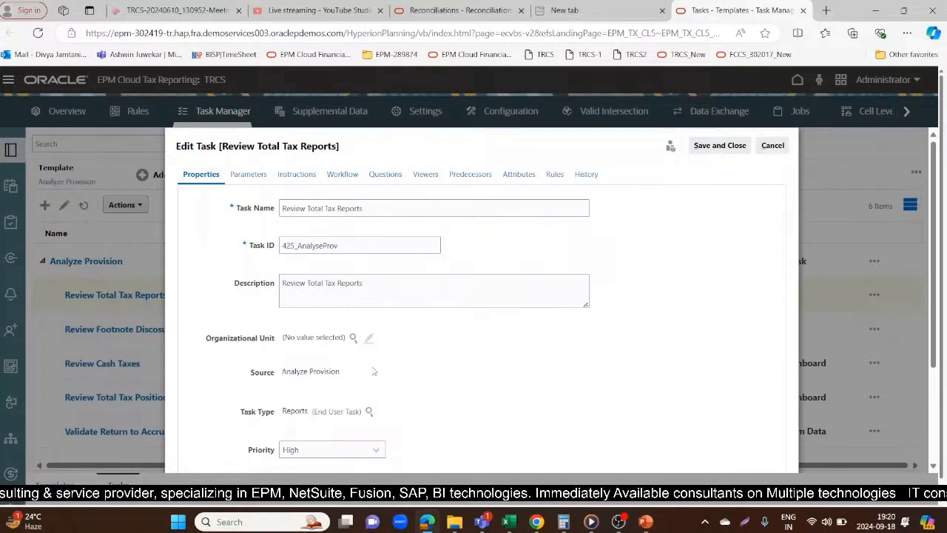
{"action": "left_click", "coordinate": [773, 145]}
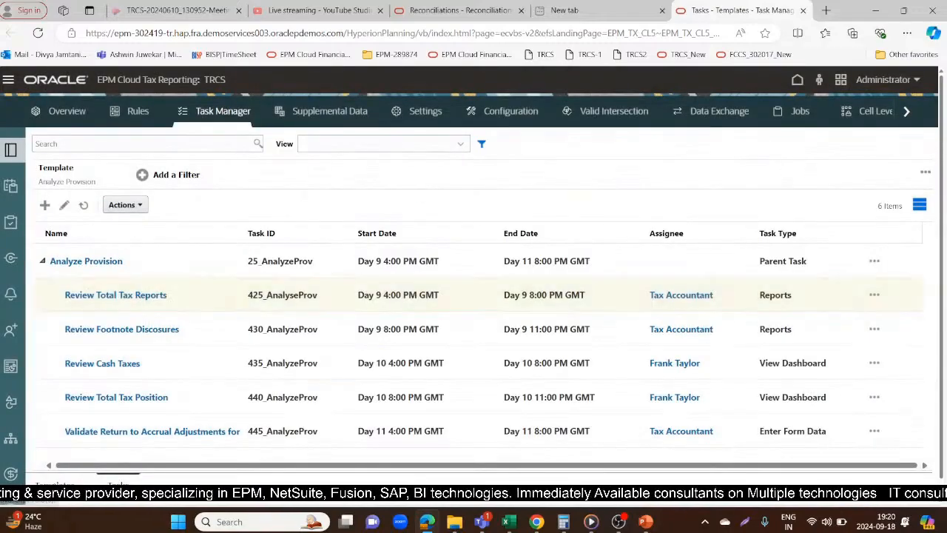
Search the template list for "Source", "Analyse" and "Provisio"
{"action": "left_click", "coordinate": [136, 145]}
{"action": "type", "text": "Source"}
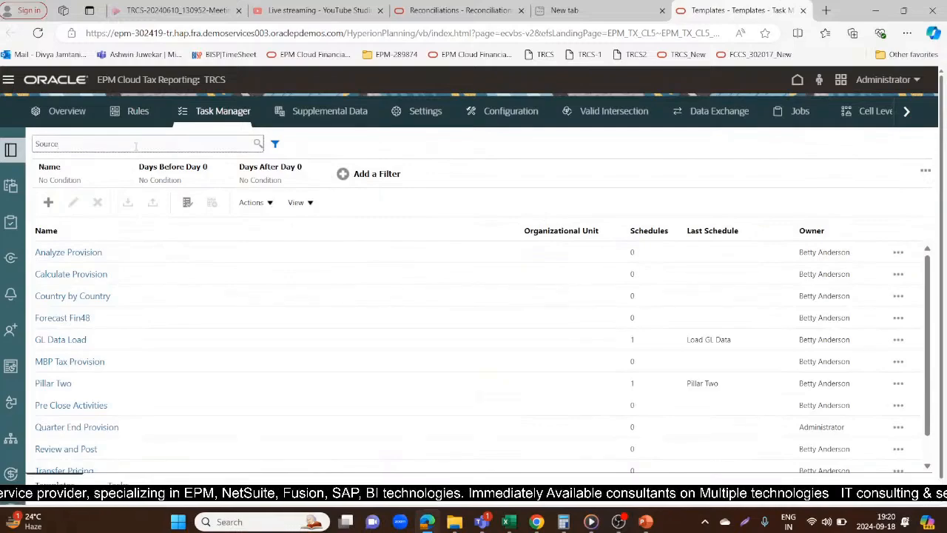
{"action": "key", "text": "Return"}
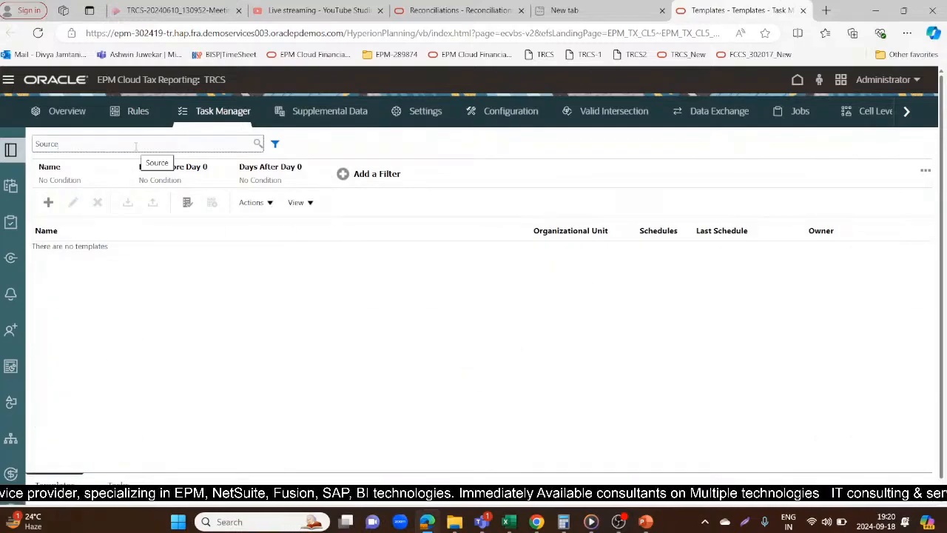
{"action": "key", "text": "BackSpace"}
{"action": "key", "text": "BackSpace"}
{"action": "key", "text": "BackSpace"}
{"action": "key", "text": "BackSpace"}
{"action": "key", "text": "BackSpace"}
{"action": "key", "text": "BackSpace"}
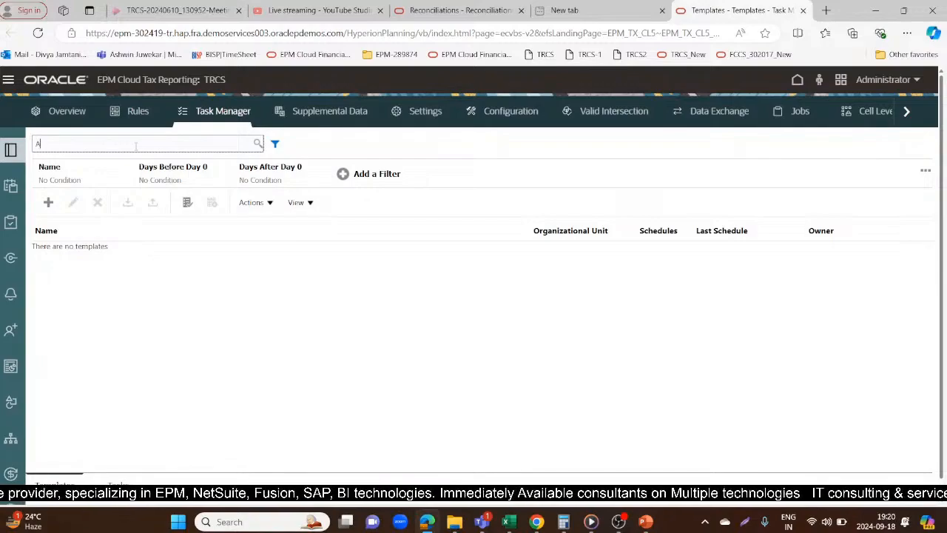
{"action": "type", "text": "Analyse"}
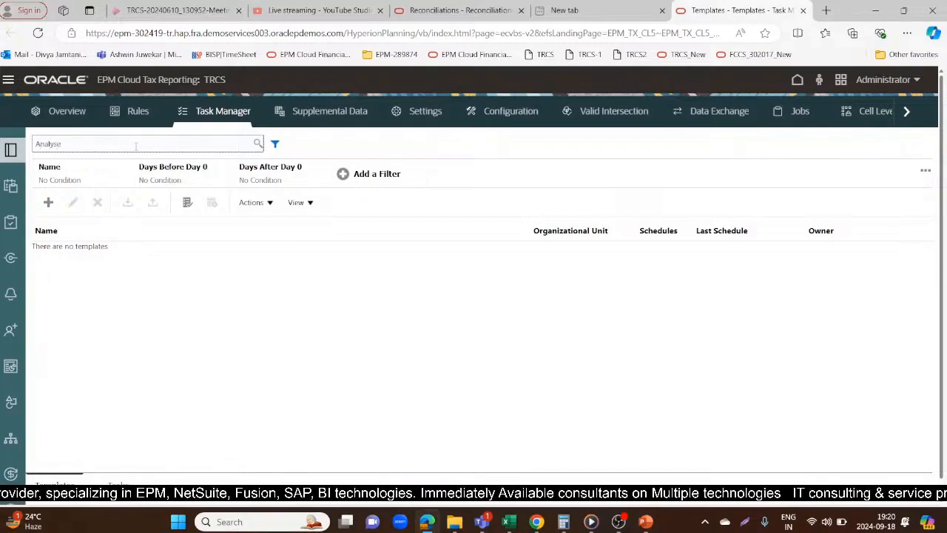
{"action": "key", "text": "BackSpace"}
{"action": "key", "text": "BackSpace"}
{"action": "key", "text": "BackSpace"}
{"action": "key", "text": "BackSpace"}
{"action": "key", "text": "BackSpace"}
{"action": "key", "text": "BackSpace"}
{"action": "key", "text": "BackSpace"}
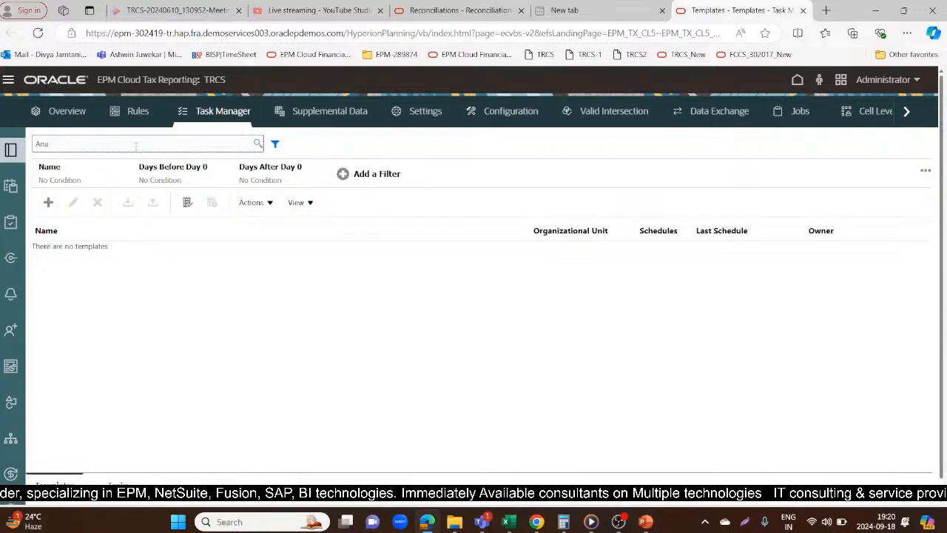
{"action": "type", "text": "Provi"}
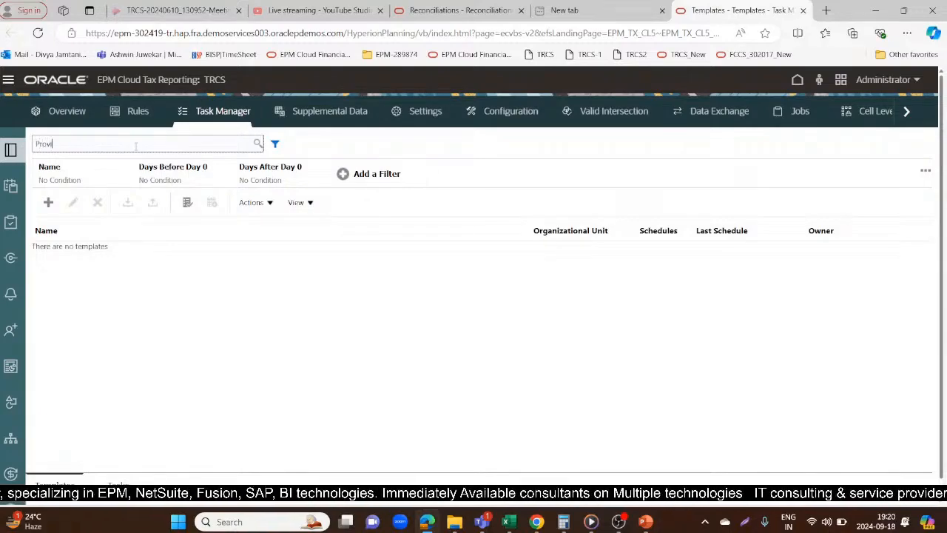
{"action": "type", "text": "sio"}
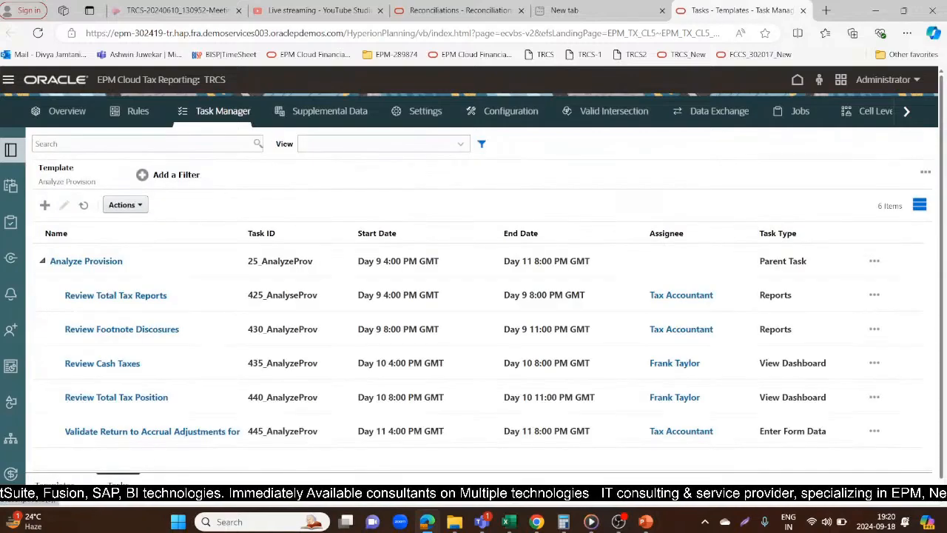
{"action": "left_click", "coordinate": [63, 486]}
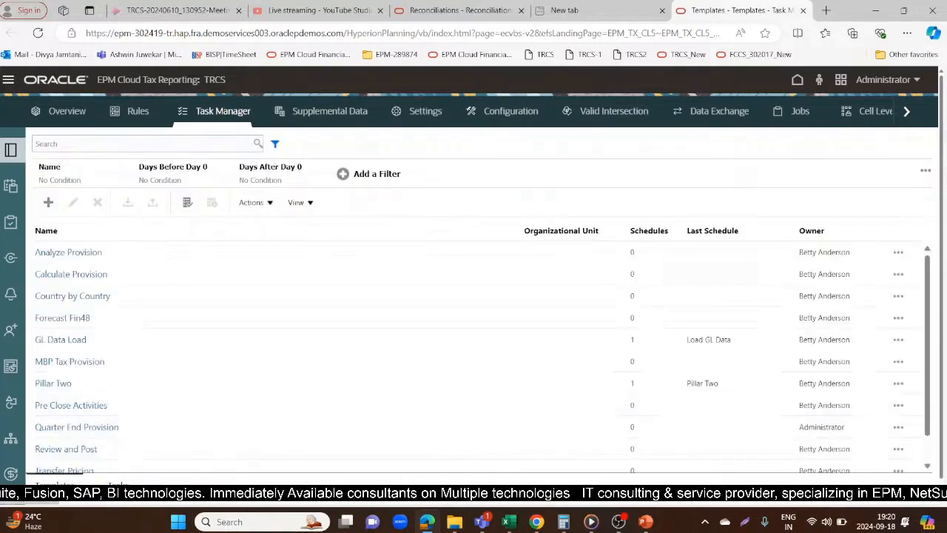
{"action": "left_click", "coordinate": [118, 486]}
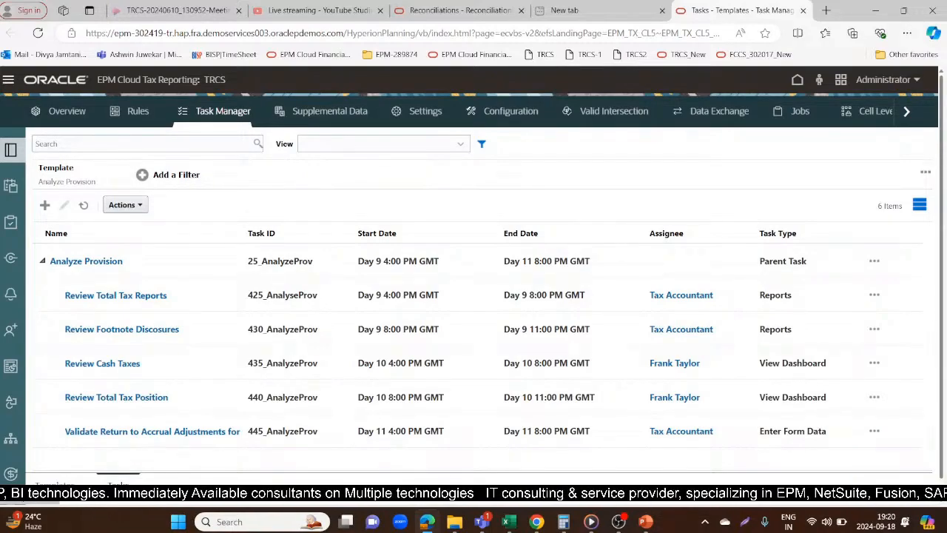
{"action": "left_click", "coordinate": [45, 204]}
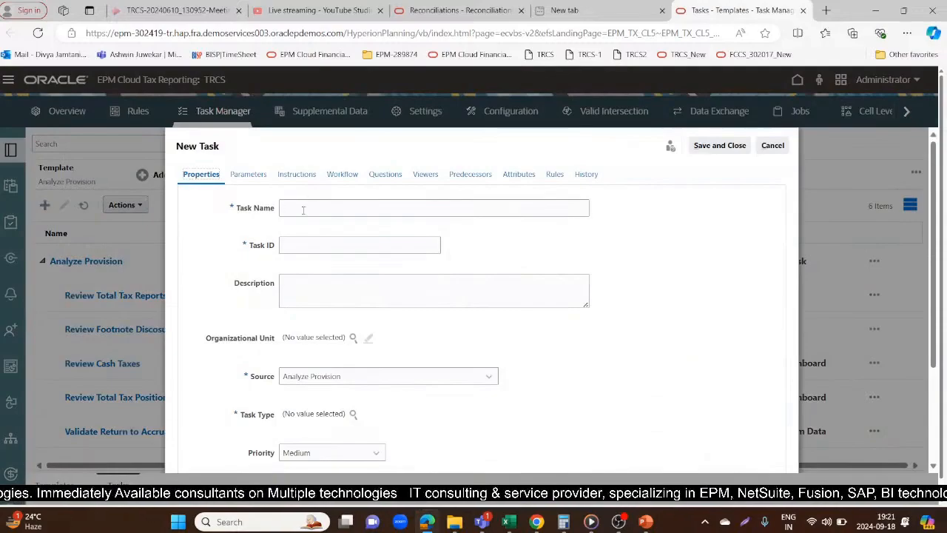
{"action": "left_click", "coordinate": [773, 145]}
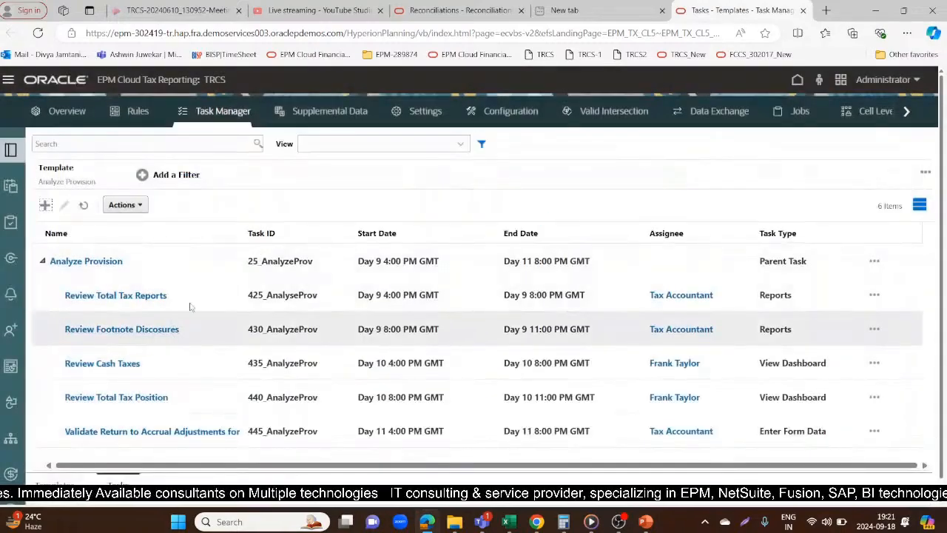
{"action": "left_click", "coordinate": [135, 206]}
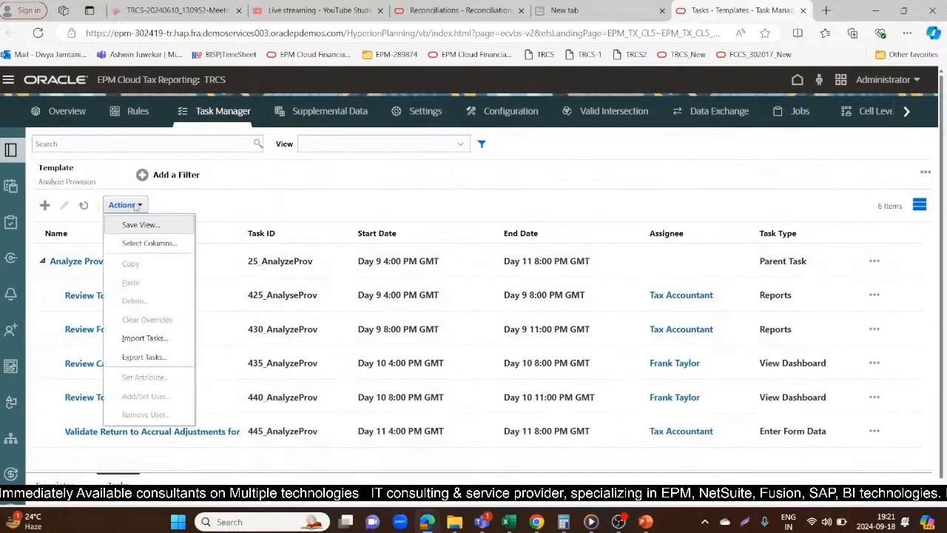
{"action": "left_click", "coordinate": [134, 205]}
Start a new task with Analyze Provision as its source and name it "Review Tax provisions"
{"action": "left_click", "coordinate": [45, 205]}
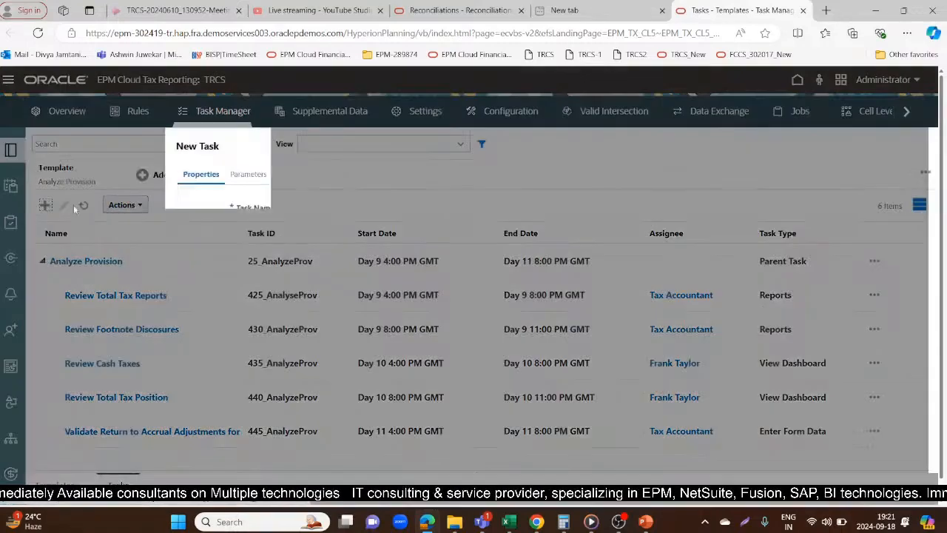
{"action": "left_click", "coordinate": [318, 208]}
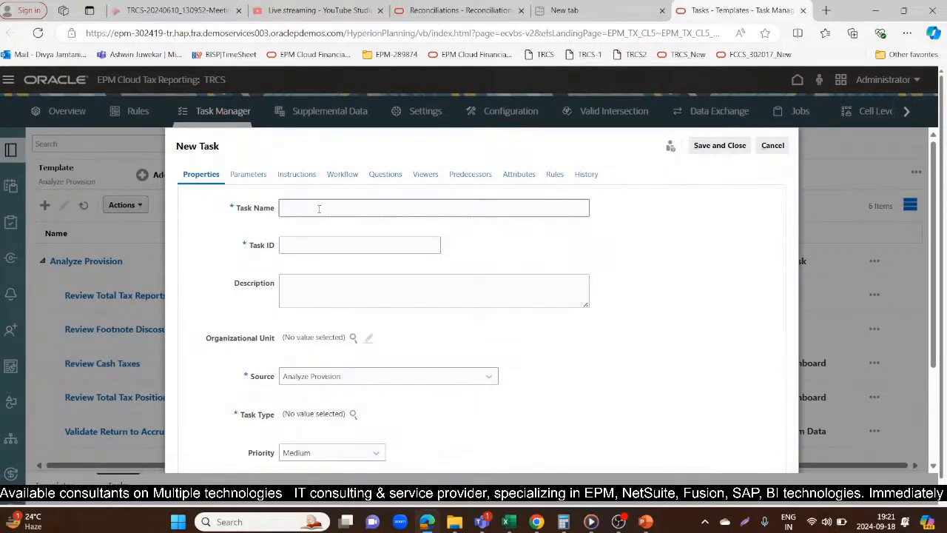
{"action": "type", "text": "M"}
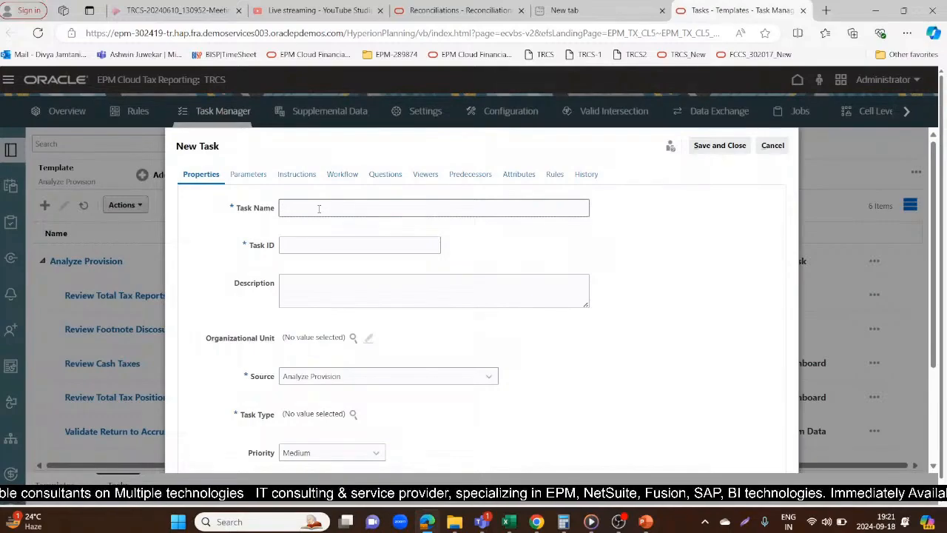
{"action": "type", "text": "Q"}
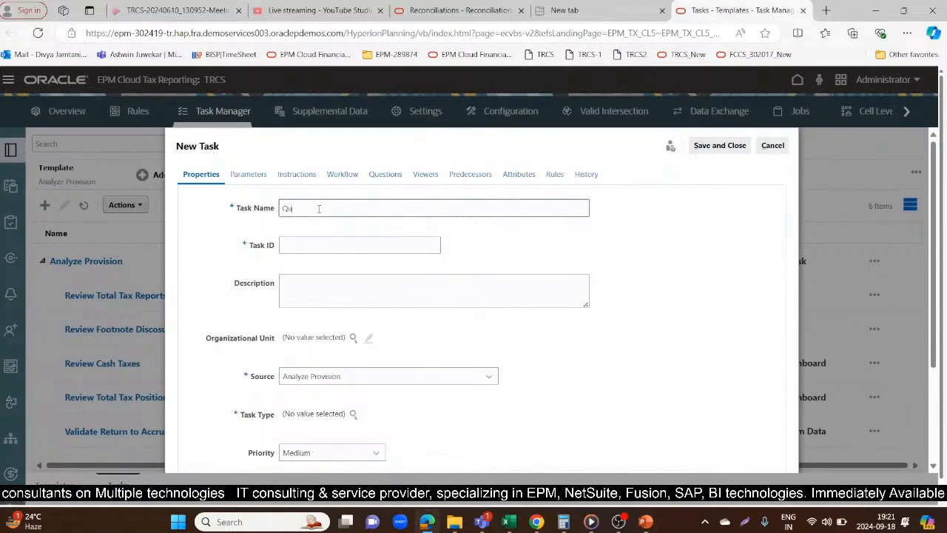
{"action": "type", "text": "uarte"}
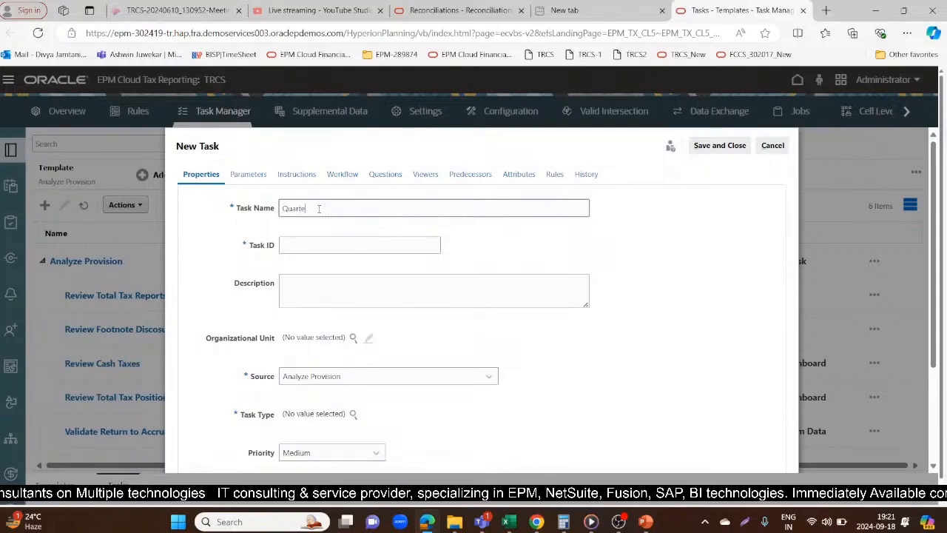
{"action": "type", "text": "r e"}
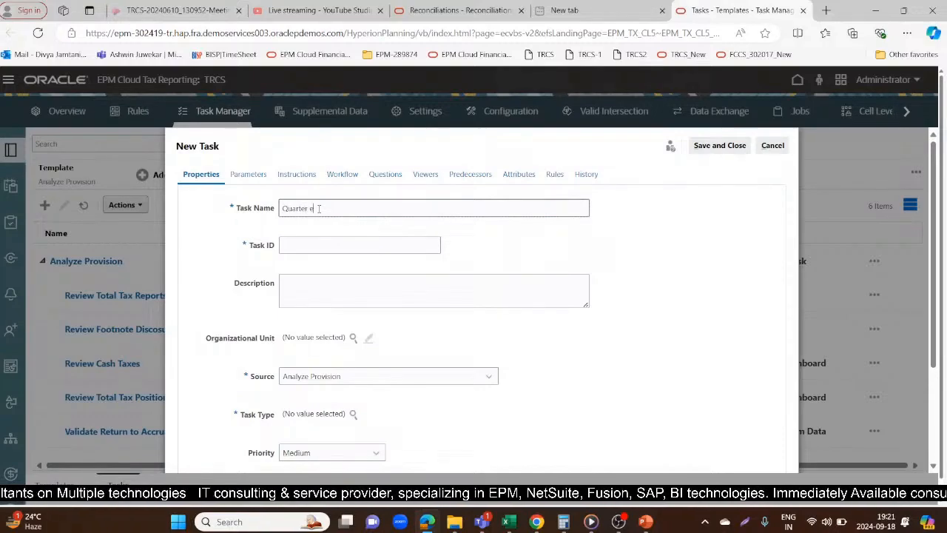
{"action": "type", "text": "nd provis"}
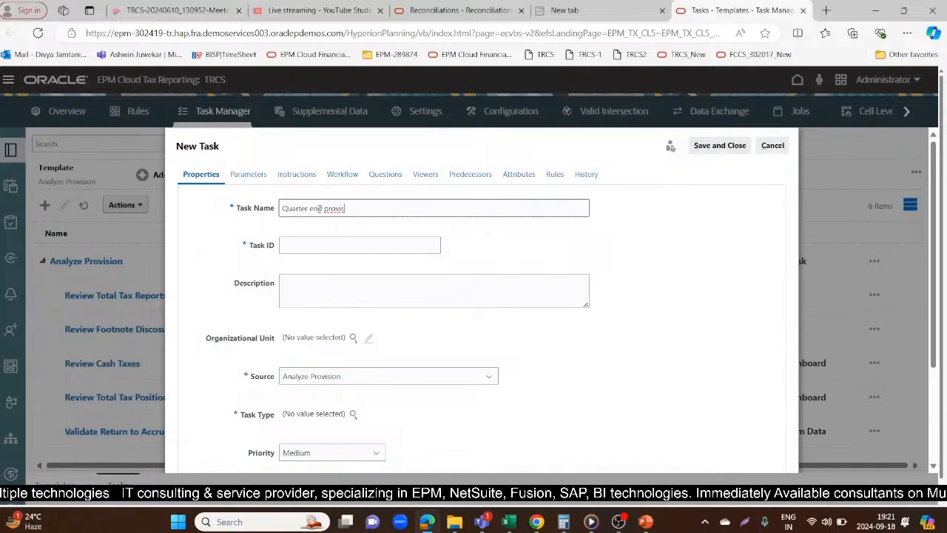
{"action": "key", "text": "BackSpace"}
{"action": "key", "text": "BackSpace"}
{"action": "key", "text": "BackSpace"}
{"action": "key", "text": "BackSpace"}
{"action": "key", "text": "BackSpace"}
{"action": "key", "text": "BackSpace"}
{"action": "key", "text": "BackSpace"}
{"action": "key", "text": "BackSpace"}
{"action": "key", "text": "BackSpace"}
{"action": "key", "text": "BackSpace"}
{"action": "key", "text": "BackSpace"}
{"action": "key", "text": "BackSpace"}
{"action": "key", "text": "BackSpace"}
{"action": "key", "text": "BackSpace"}
{"action": "key", "text": "BackSpace"}
{"action": "key", "text": "BackSpace"}
{"action": "key", "text": "BackSpace"}
{"action": "key", "text": "BackSpace"}
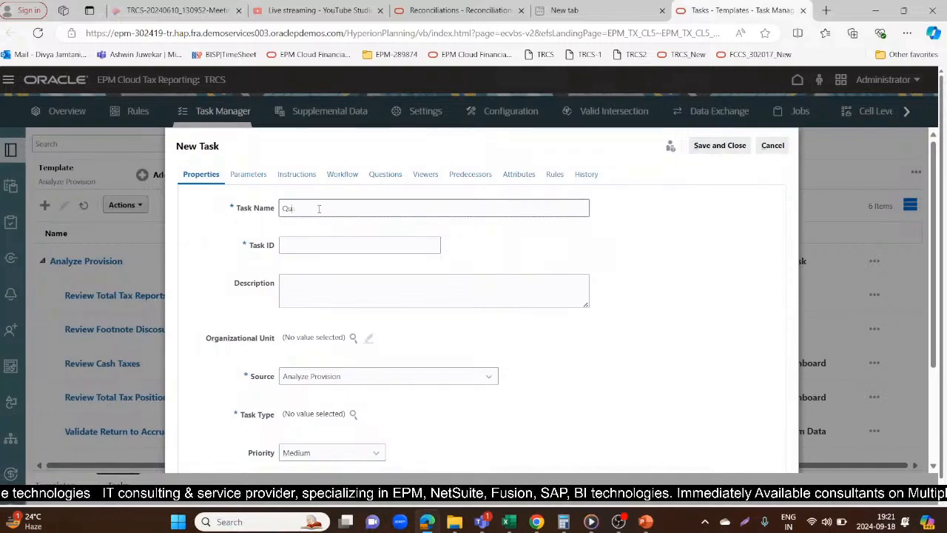
{"action": "type", "text": "Review"}
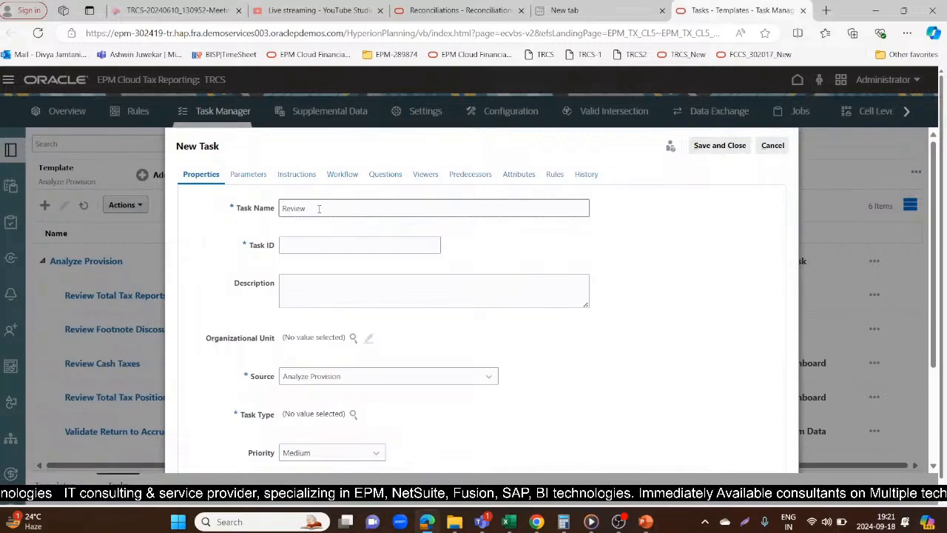
{"action": "type", "text": " TAx"}
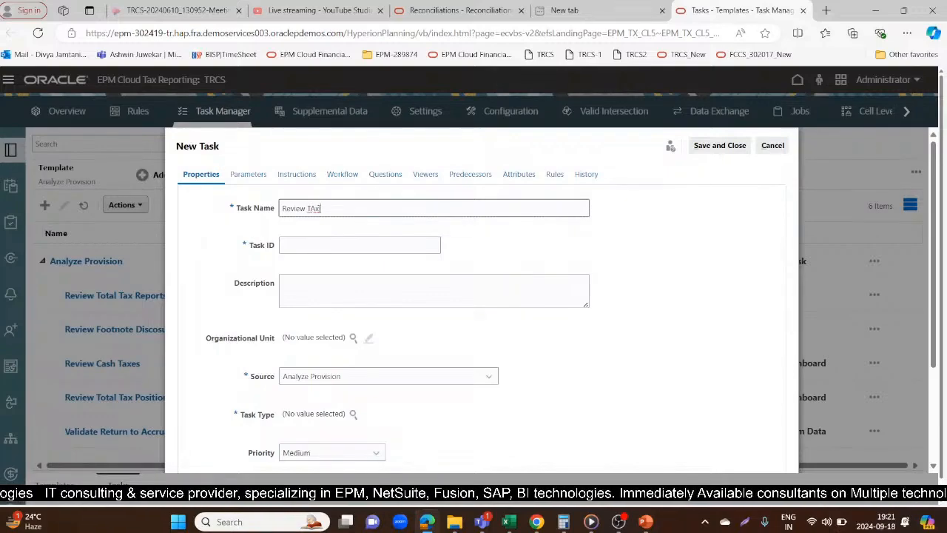
{"action": "key", "text": "BackSpace"}
{"action": "key", "text": "BackSpace"}
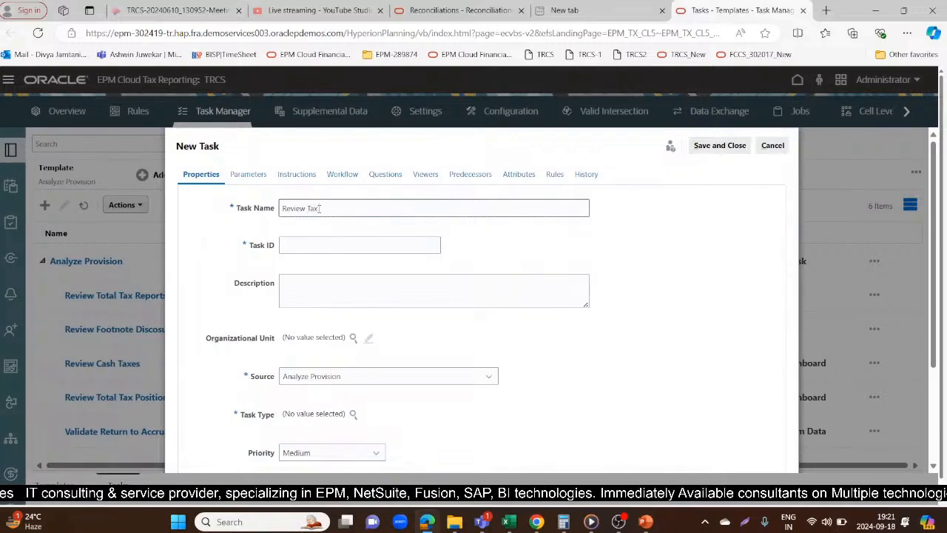
{"action": "type", "text": "ax provisions"}
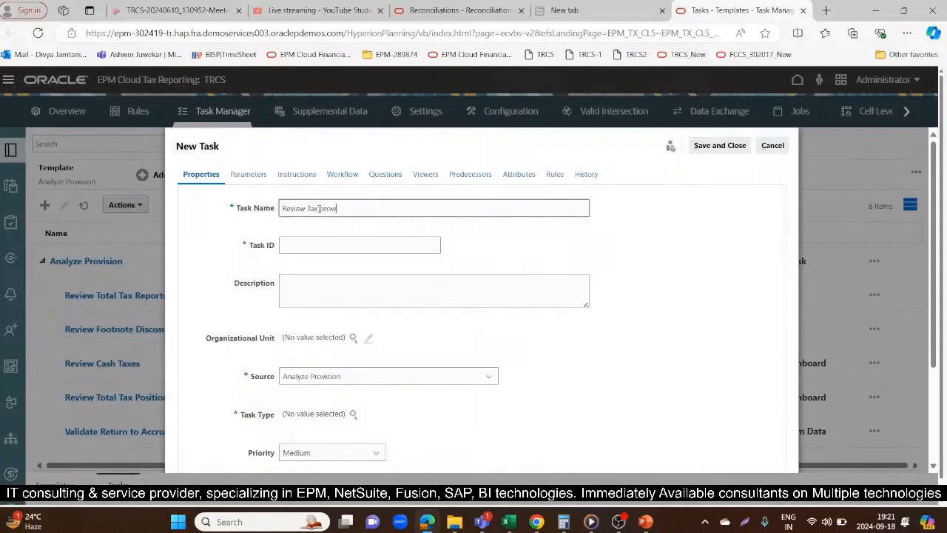
Set the new task's ID to 01_QEP
{"action": "left_click", "coordinate": [329, 252]}
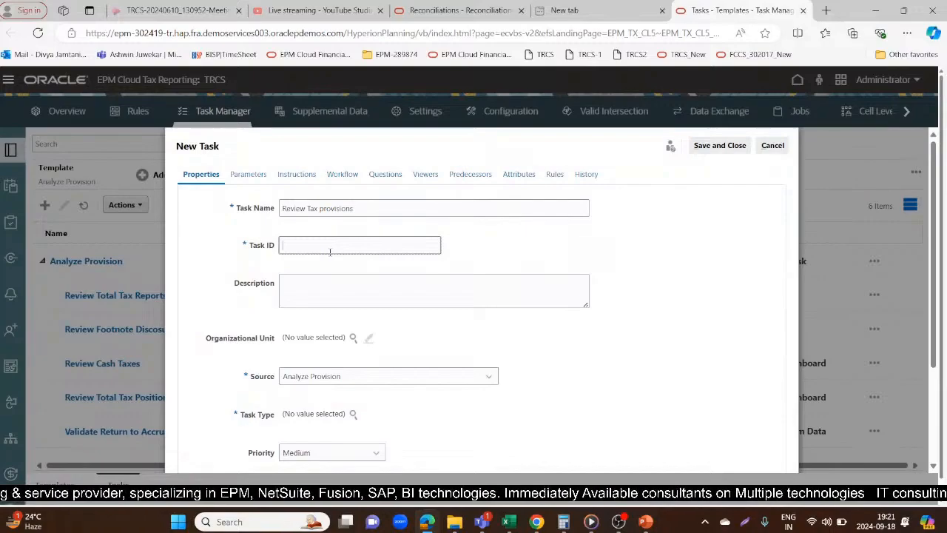
{"action": "type", "text": "01"}
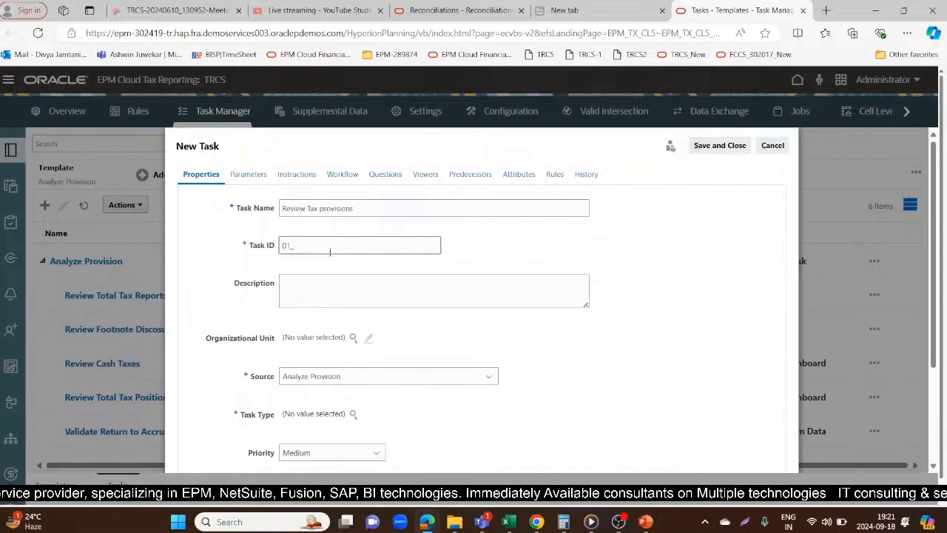
{"action": "type", "text": "_Tax"}
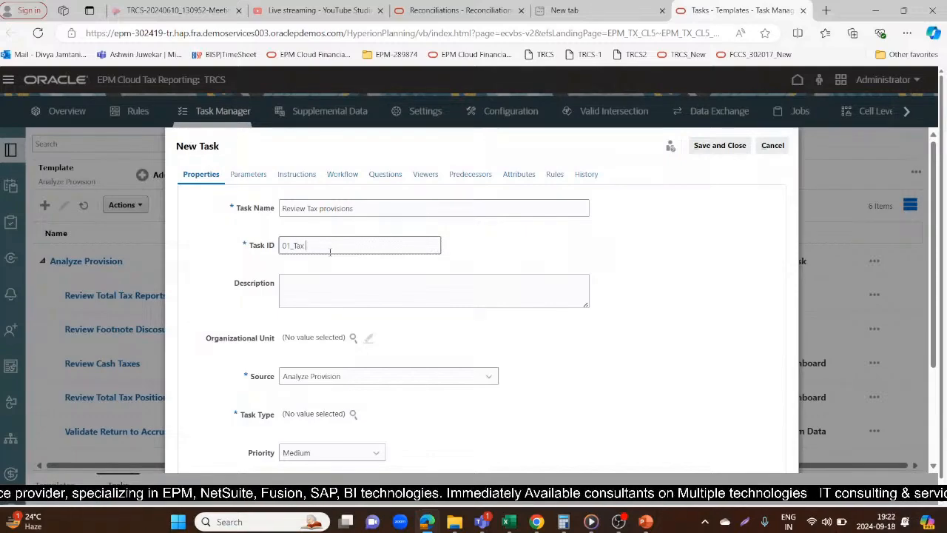
{"action": "key", "text": "BackSpace"}
{"action": "key", "text": "BackSpace"}
{"action": "key", "text": "BackSpace"}
{"action": "type", "text": "OEP"}
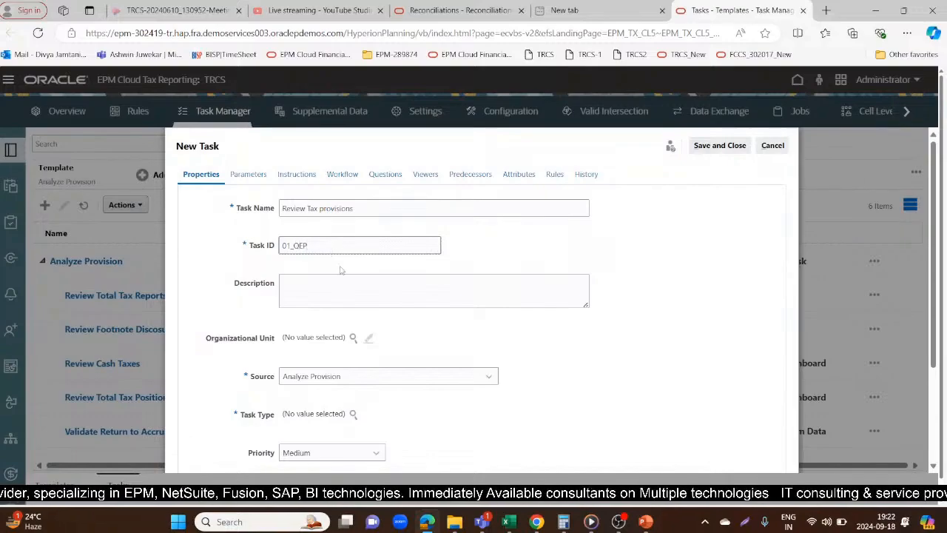
Check the organizational unit and source choices available for the new Review Tax provisions task
{"action": "left_click", "coordinate": [354, 338]}
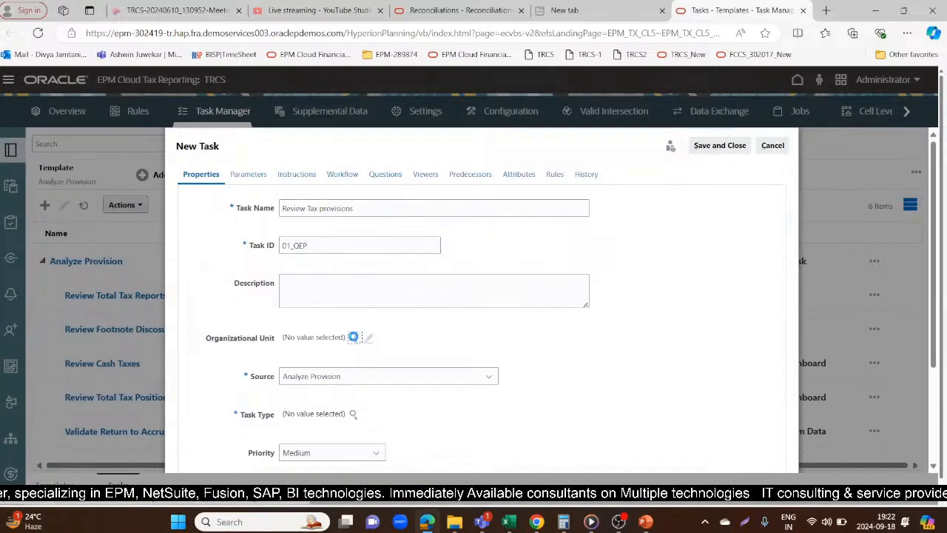
{"action": "left_click", "coordinate": [623, 200]}
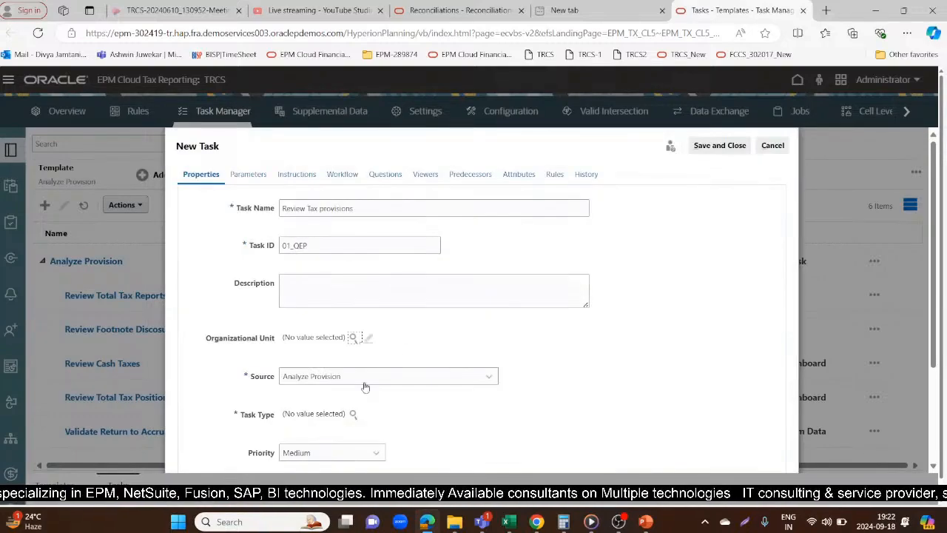
{"action": "left_click", "coordinate": [493, 378]}
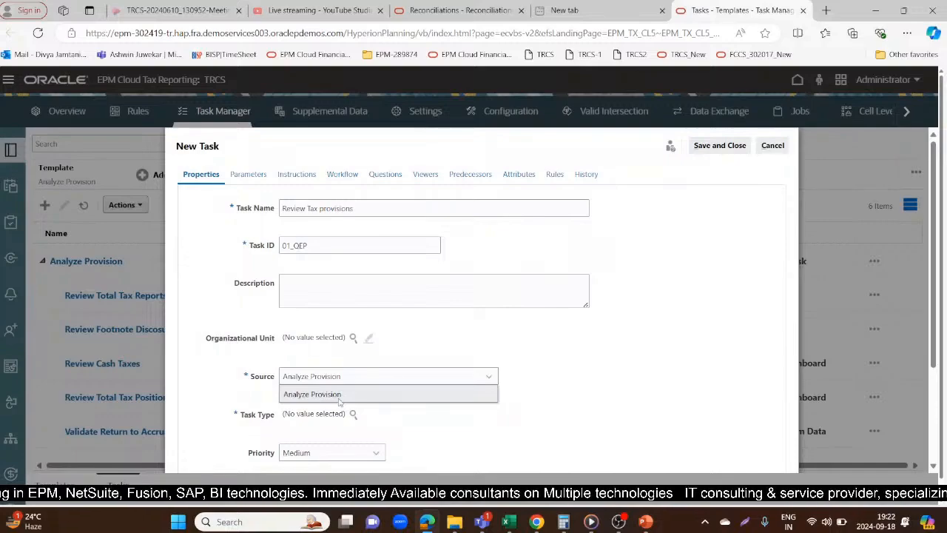
{"action": "left_click", "coordinate": [631, 361]}
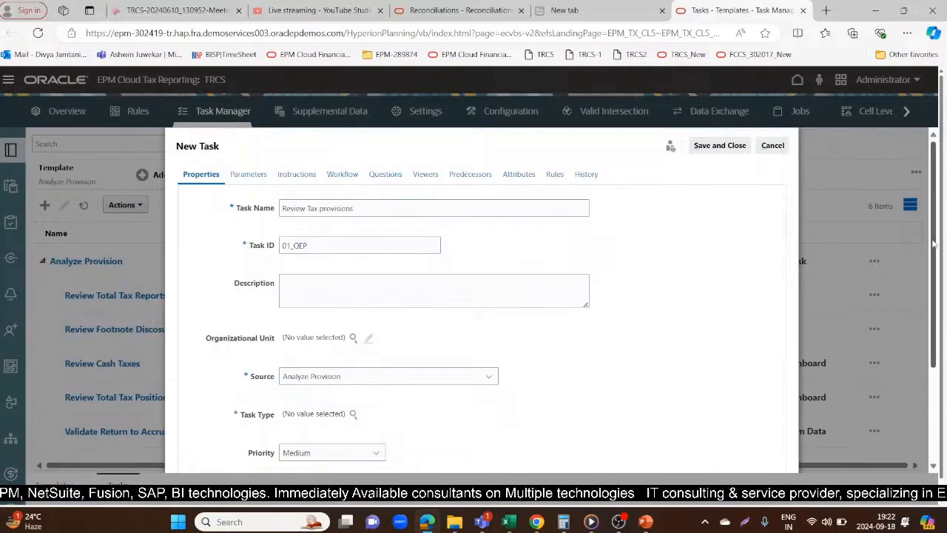
Look at the available task types for the new task, and cancel the task without saving it
{"action": "left_click_drag", "start_coordinate": [935, 241], "coordinate": [937, 333]}
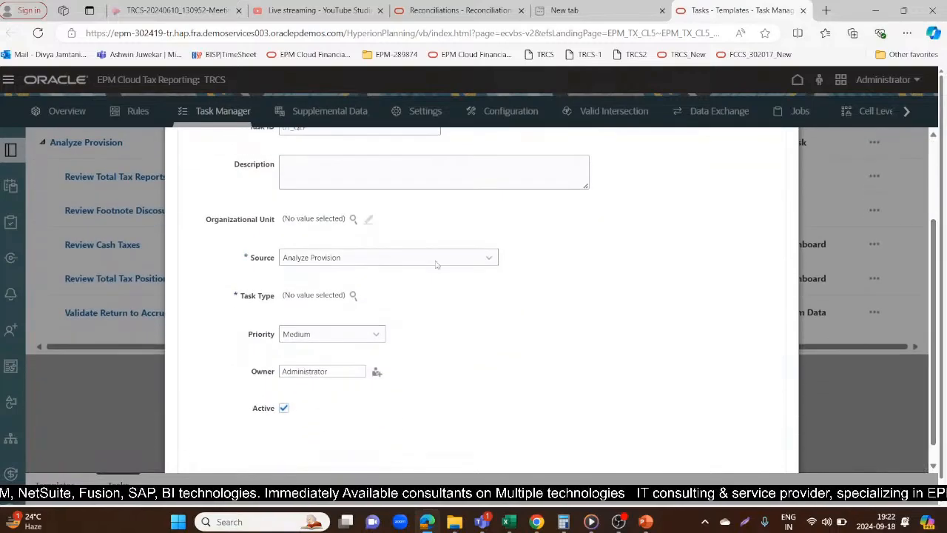
{"action": "left_click", "coordinate": [352, 296]}
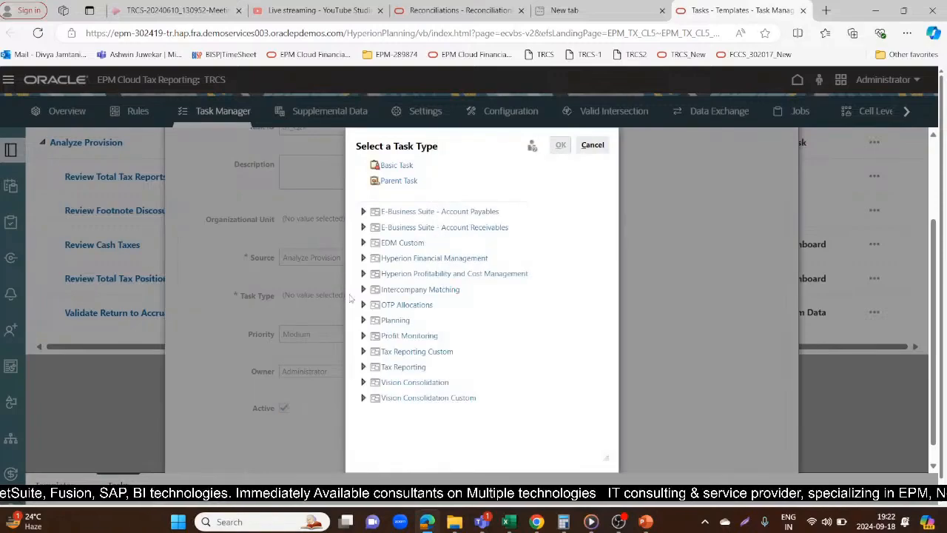
{"action": "left_click", "coordinate": [591, 145]}
{"action": "scroll", "coordinate": [826, 144], "scroll_direction": "up", "scroll_amount": 3}
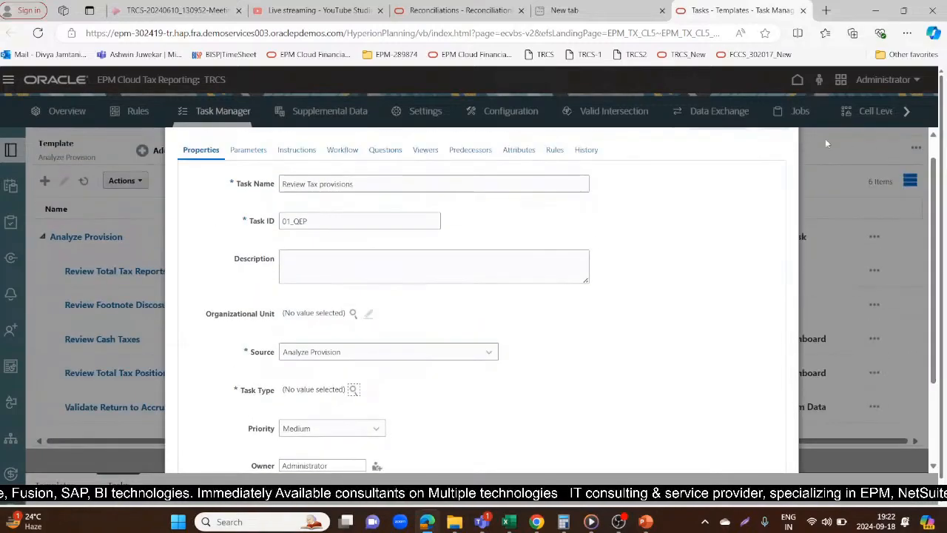
{"action": "scroll", "coordinate": [814, 148], "scroll_direction": "up", "scroll_amount": 1}
{"action": "left_click", "coordinate": [764, 144]}
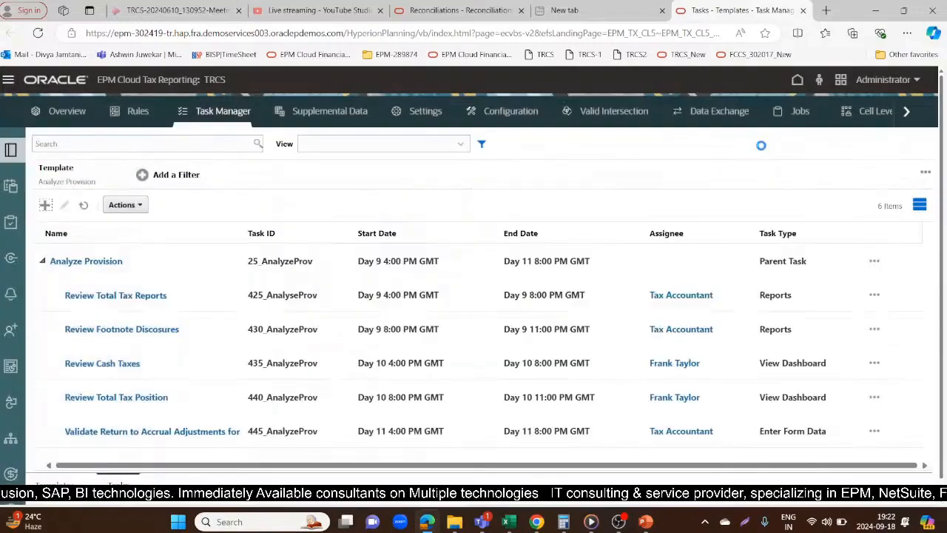
Reopen the template tasks and filter them to the Quarter End Provision template
{"action": "left_click", "coordinate": [52, 485]}
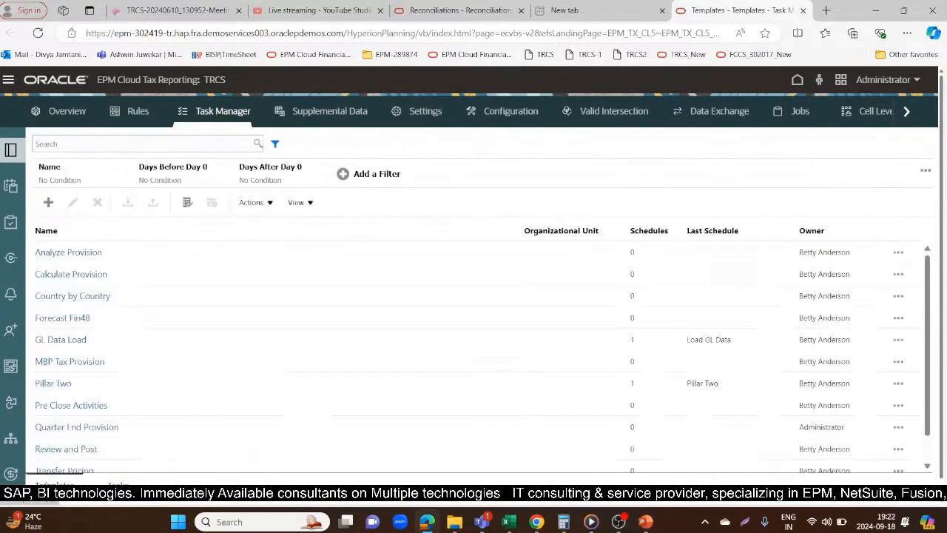
{"action": "left_click", "coordinate": [68, 252]}
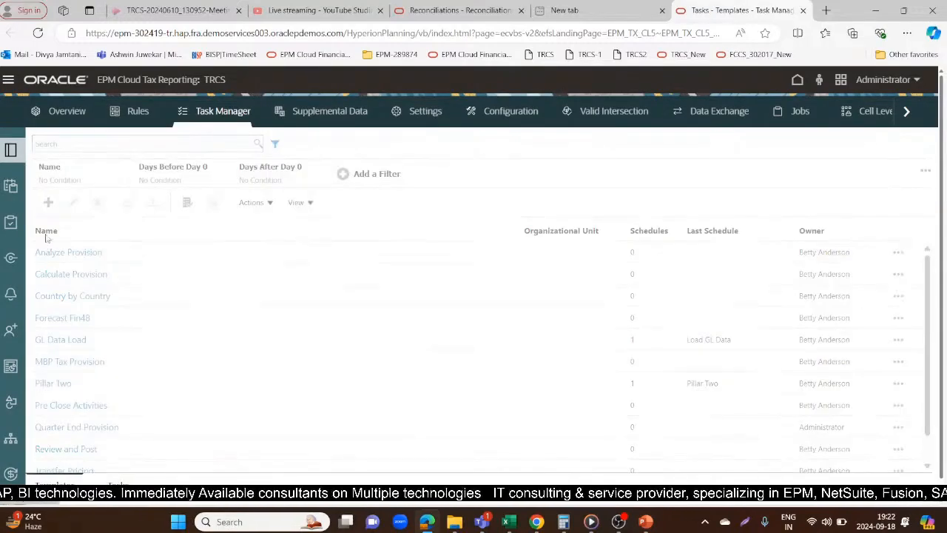
{"action": "left_click", "coordinate": [60, 172]}
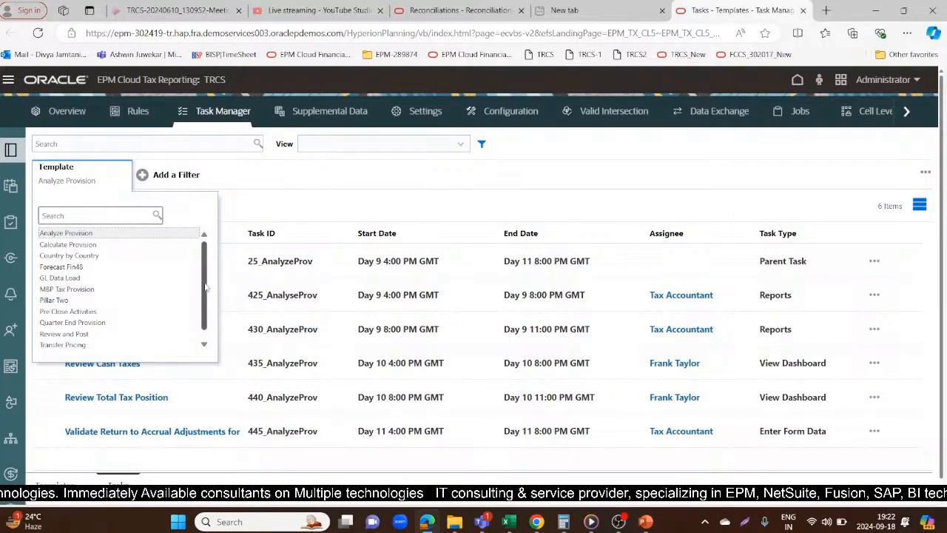
{"action": "left_click_drag", "start_coordinate": [206, 293], "coordinate": [207, 301]}
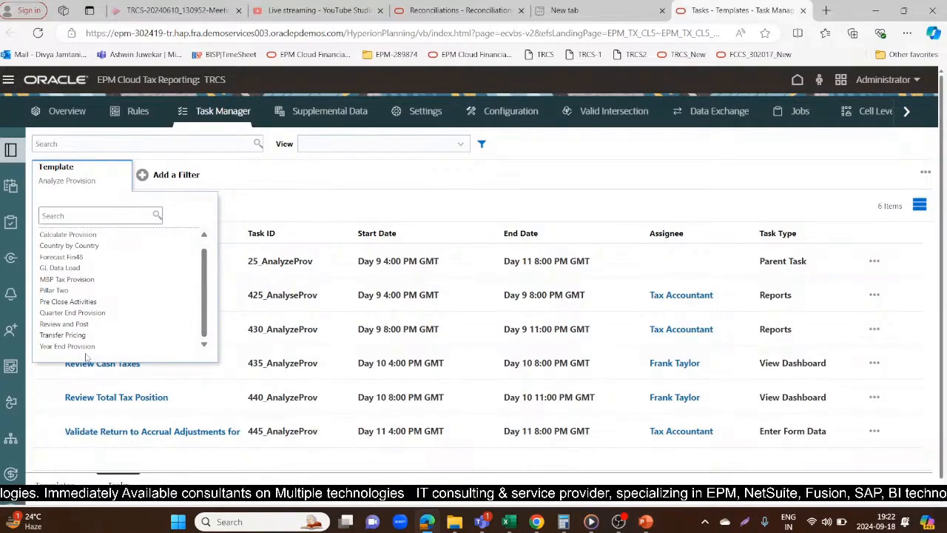
{"action": "left_click", "coordinate": [128, 305]}
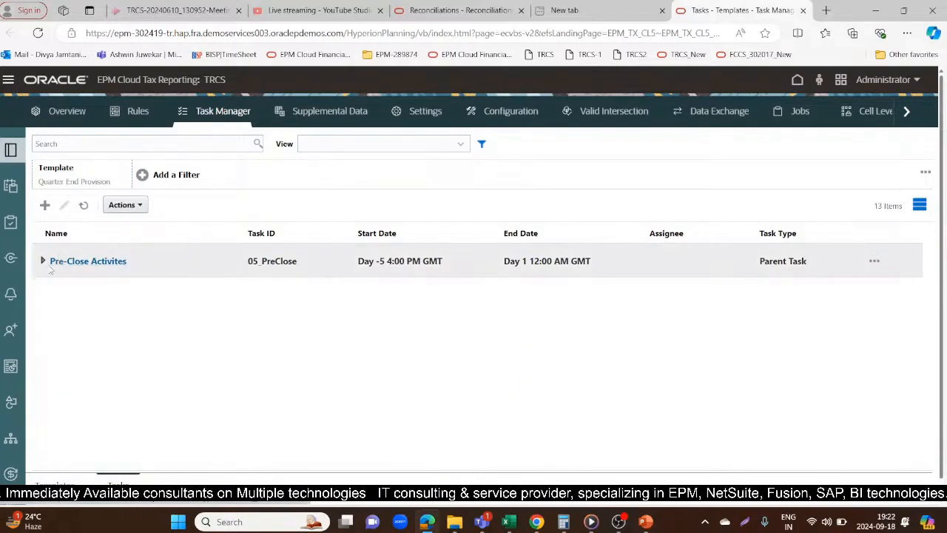
Expand the Pre-Close Activites parent task and look through its child tasks
{"action": "left_click", "coordinate": [44, 261]}
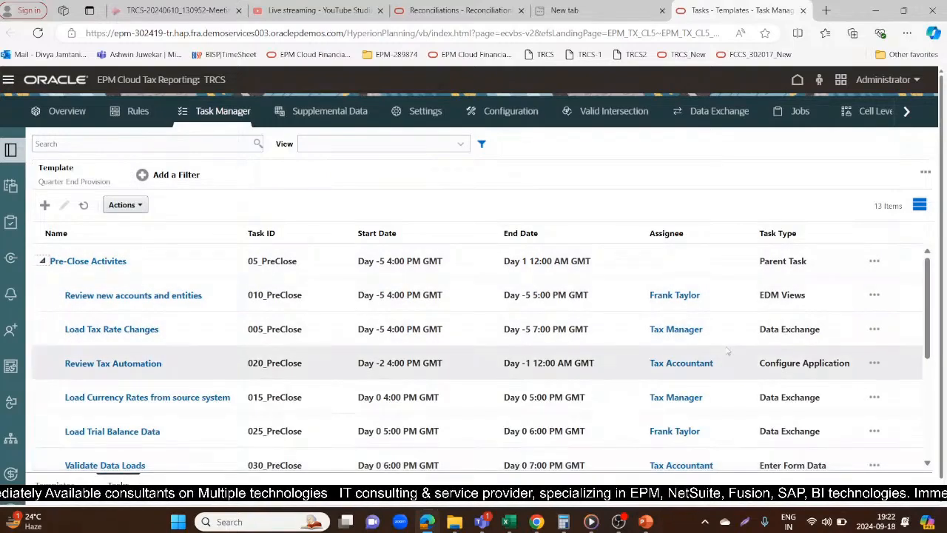
{"action": "scroll", "coordinate": [906, 287], "scroll_direction": "down", "scroll_amount": 3}
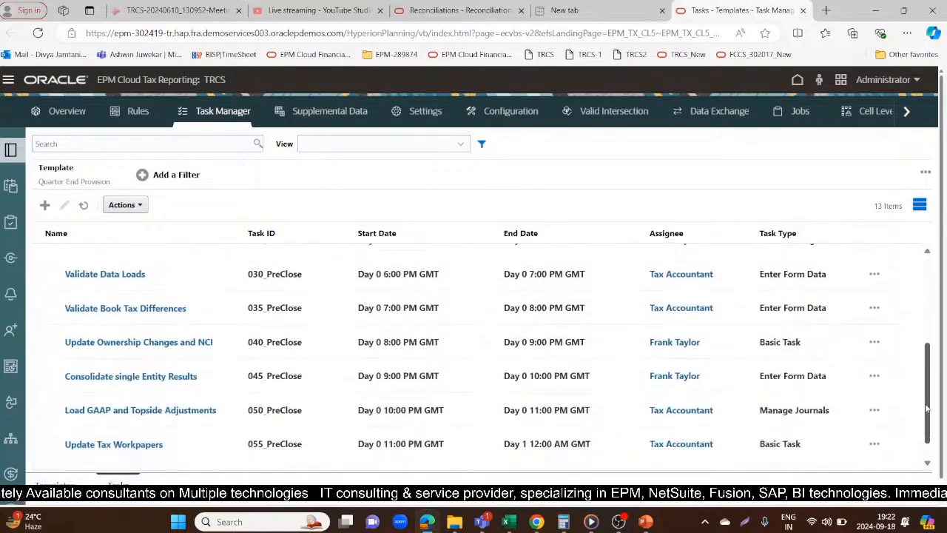
{"action": "scroll", "coordinate": [934, 457], "scroll_direction": "up", "scroll_amount": 3}
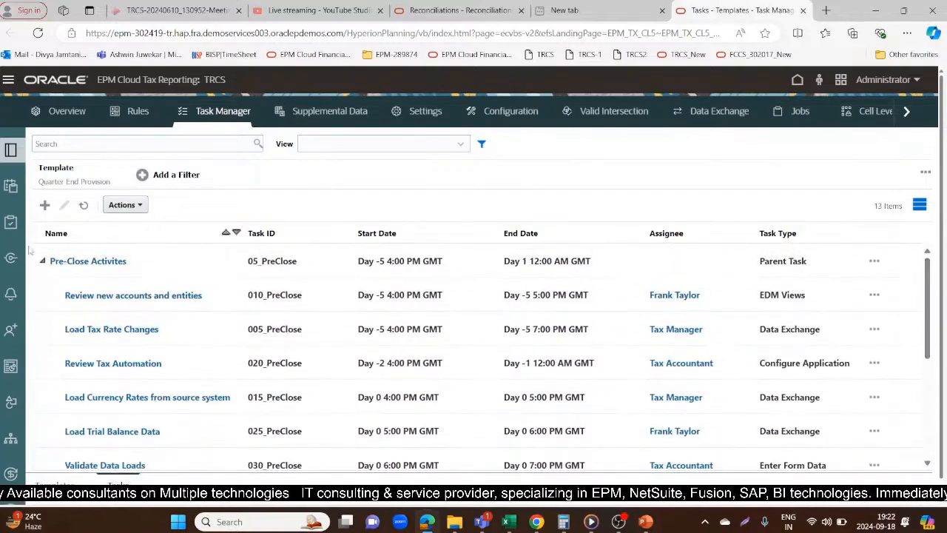
Open the Review new accounts and entities task and review its properties, parameters and instructions
{"action": "left_click", "coordinate": [126, 295]}
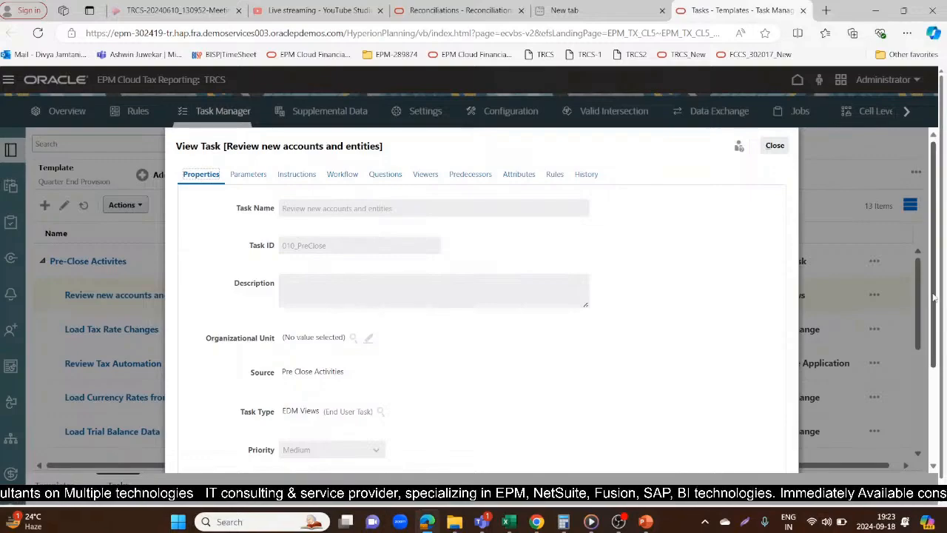
{"action": "mouse_move", "coordinate": [933, 299]}
{"action": "left_mouse_down"}
{"action": "mouse_move", "coordinate": [933, 358]}
{"action": "mouse_move", "coordinate": [933, 295]}
{"action": "left_mouse_up"}
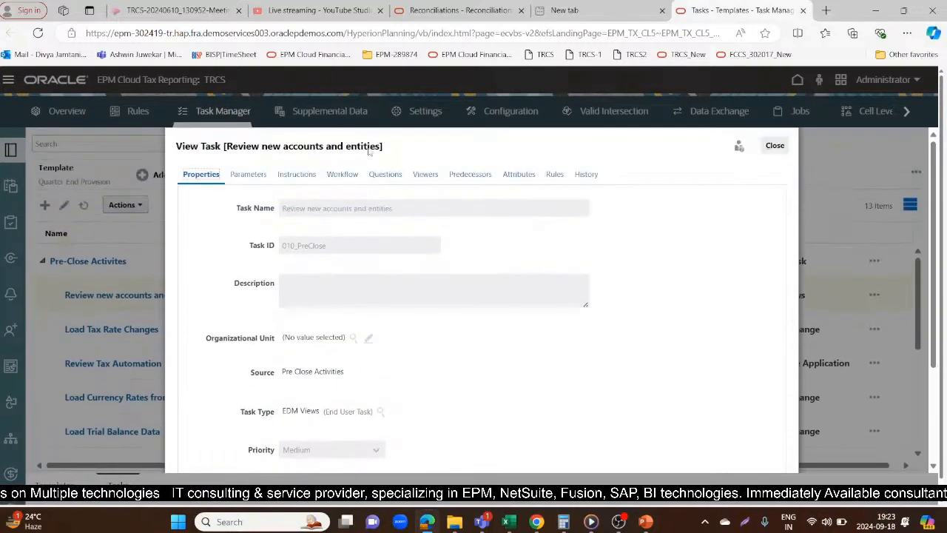
{"action": "left_click", "coordinate": [250, 177]}
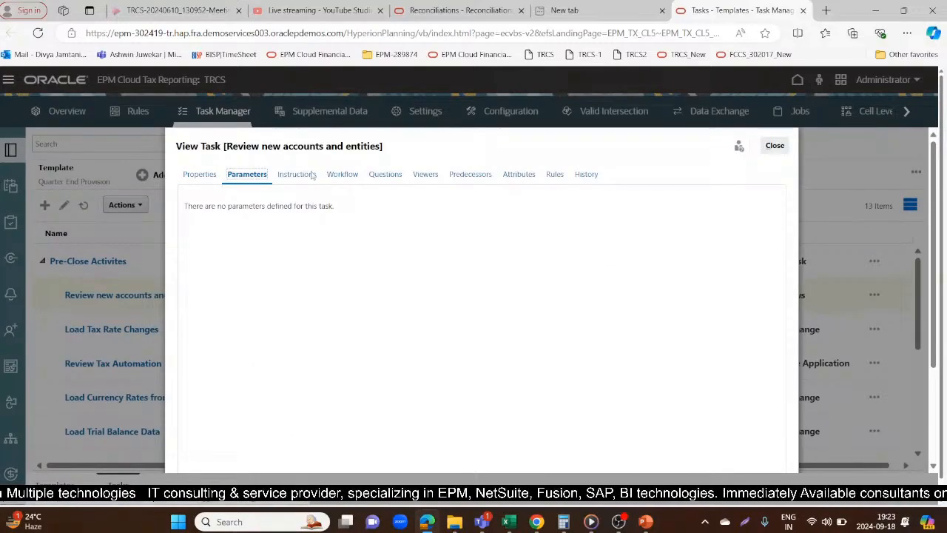
{"action": "left_click", "coordinate": [301, 175]}
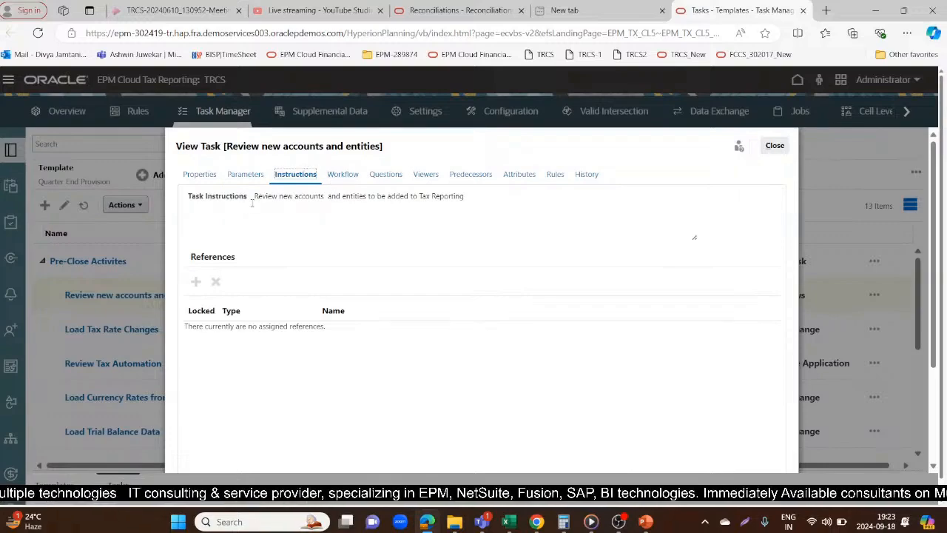
{"action": "left_click_drag", "start_coordinate": [254, 197], "coordinate": [503, 201]}
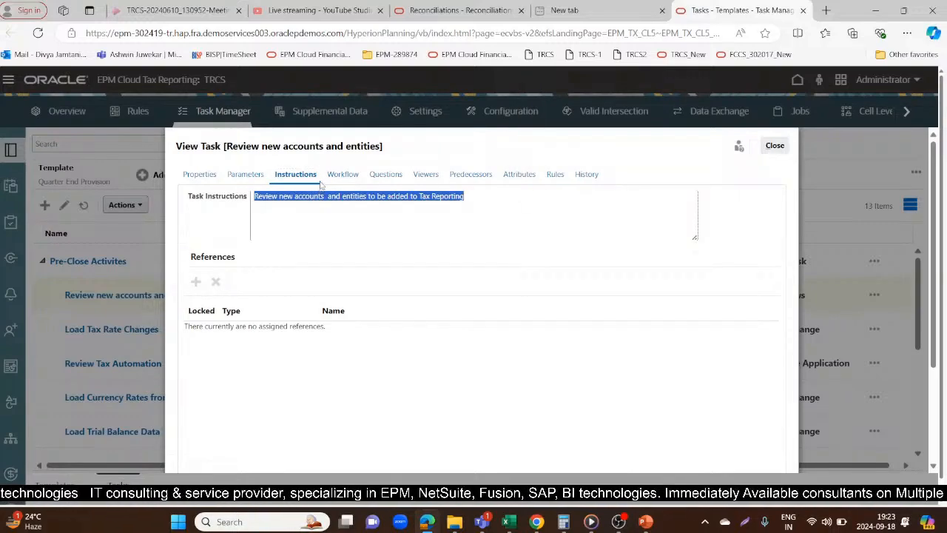
Review the task's workflow, questions, viewers, predecessors, attributes and rules, and close it
{"action": "left_click", "coordinate": [344, 176]}
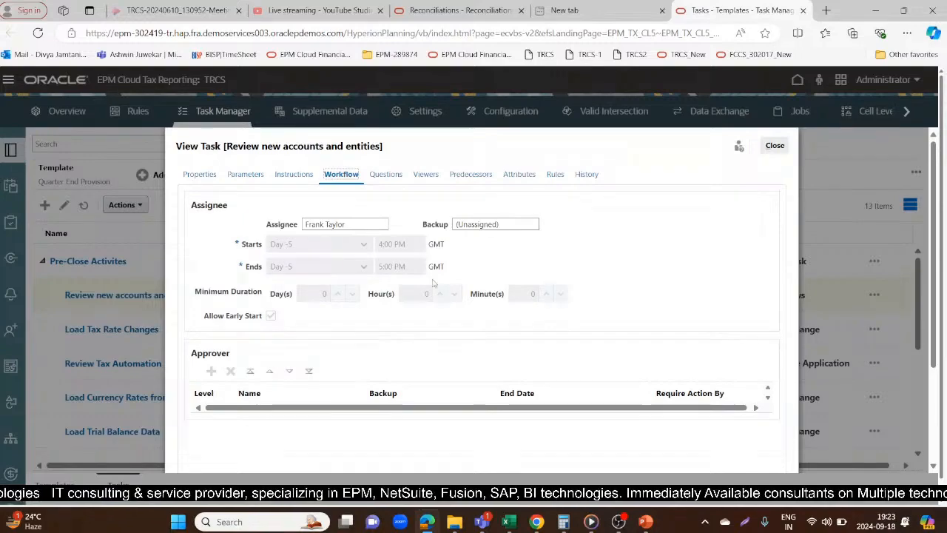
{"action": "left_click", "coordinate": [386, 176]}
{"action": "left_click", "coordinate": [421, 175]}
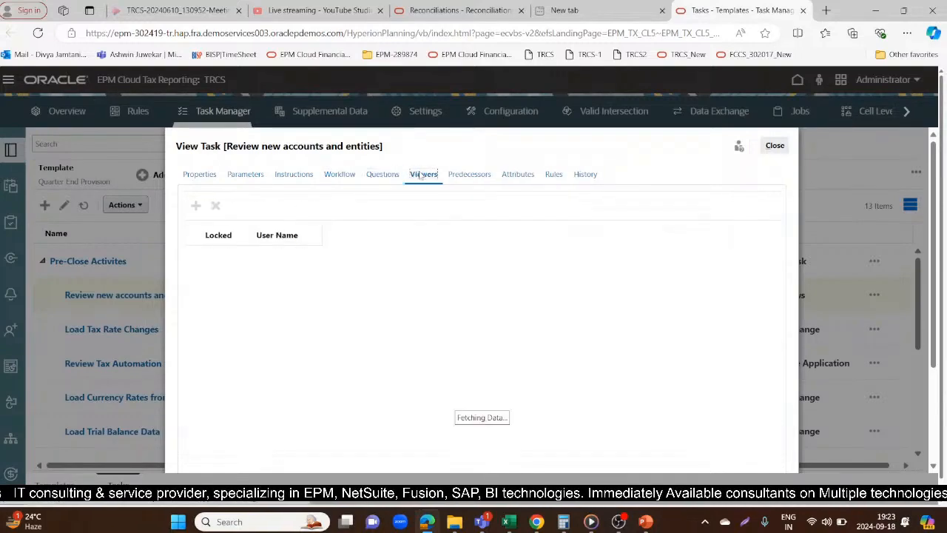
{"action": "left_click", "coordinate": [463, 176]}
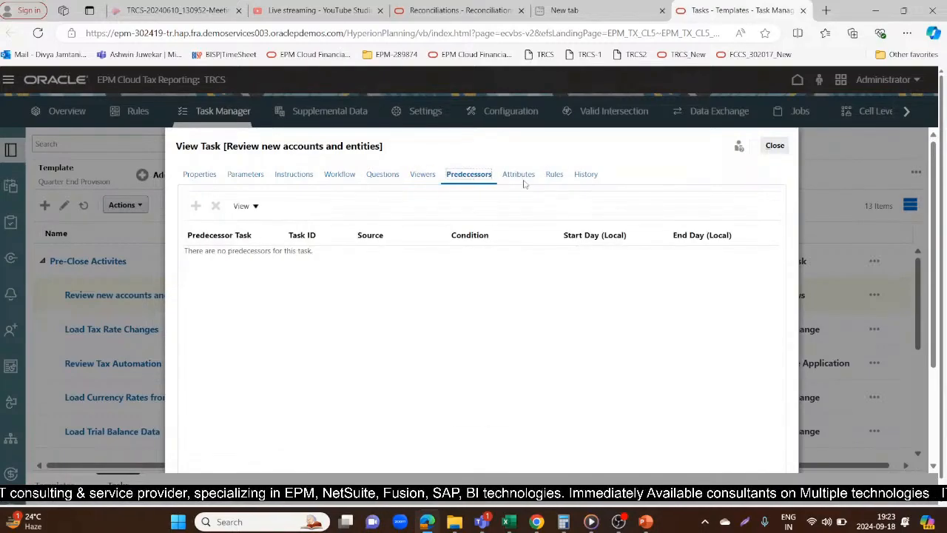
{"action": "left_click", "coordinate": [521, 177]}
{"action": "left_click", "coordinate": [555, 175]}
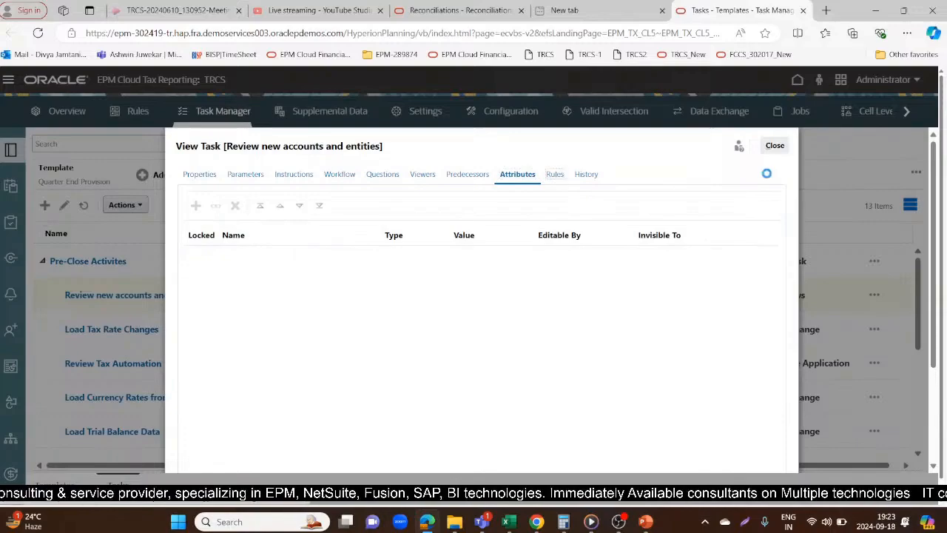
{"action": "left_click", "coordinate": [774, 145]}
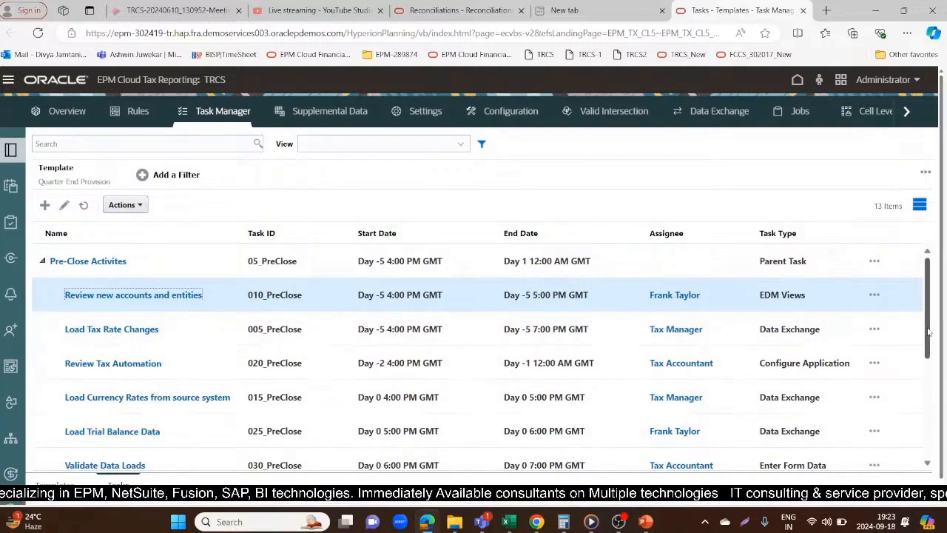
Look over the dates, assignees and task types of the Quarter End Provision tasks
{"action": "left_click_drag", "start_coordinate": [926, 326], "coordinate": [925, 390]}
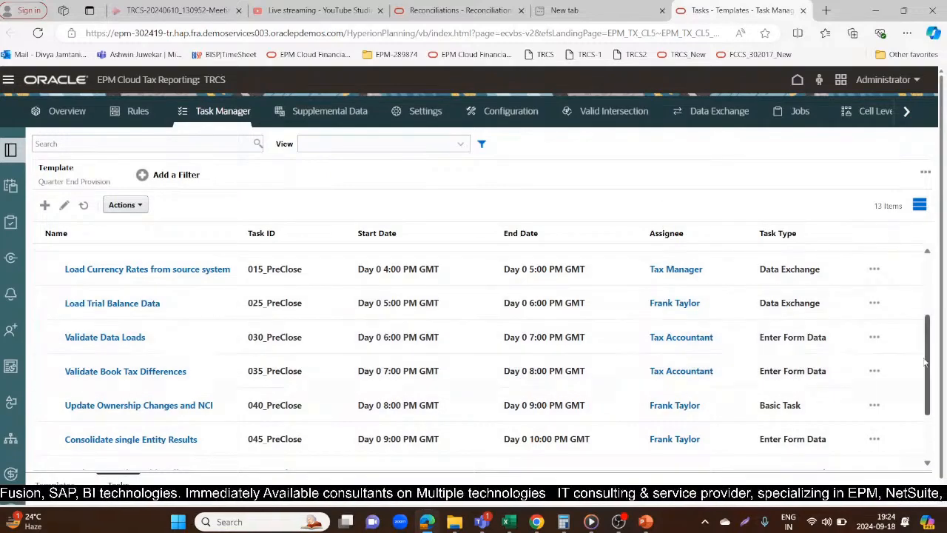
{"action": "scroll", "coordinate": [925, 337], "scroll_direction": "up", "scroll_amount": 1}
{"action": "scroll", "coordinate": [925, 337], "scroll_direction": "up", "scroll_amount": 2}
{"action": "scroll", "coordinate": [927, 312], "scroll_direction": "up", "scroll_amount": 1}
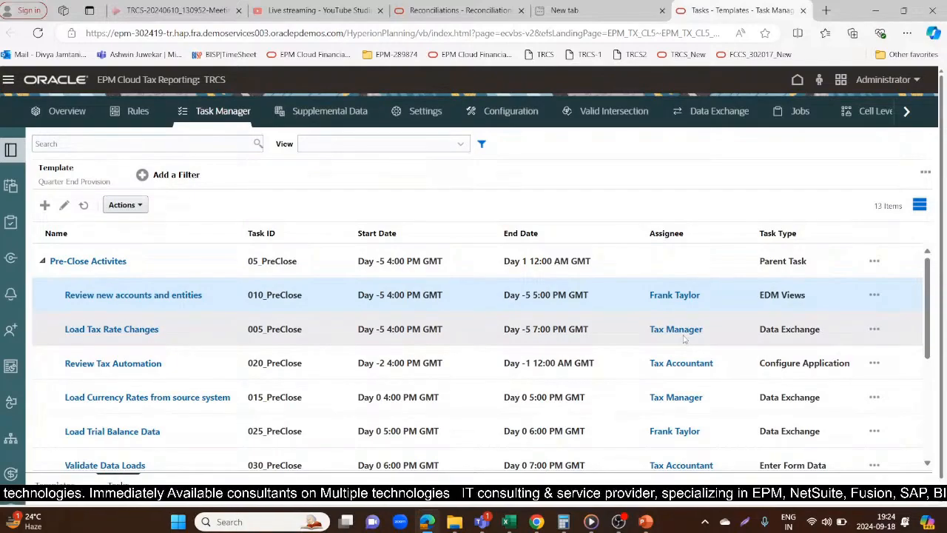
Open the Schedules list and check the actions and the status options for the Year End Provision schedule
{"action": "left_click", "coordinate": [10, 185]}
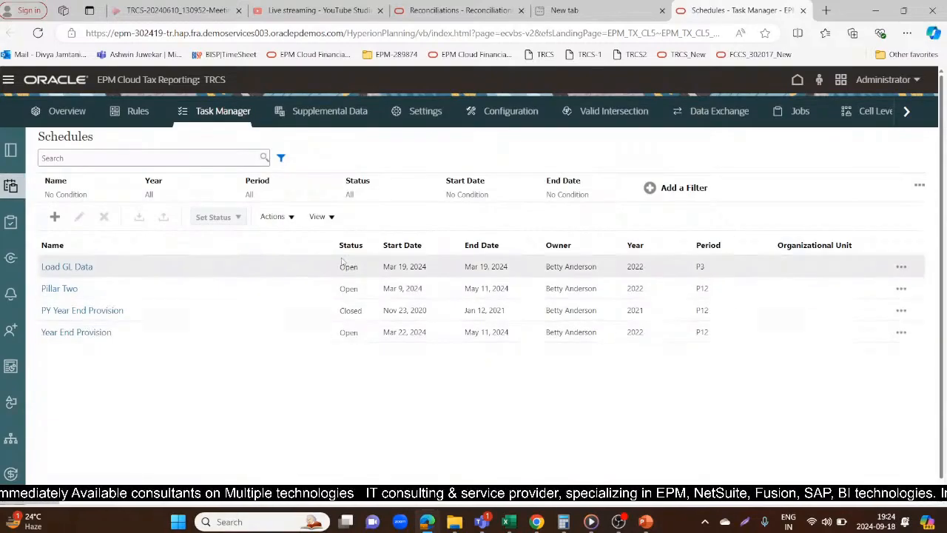
{"action": "left_click", "coordinate": [275, 216]}
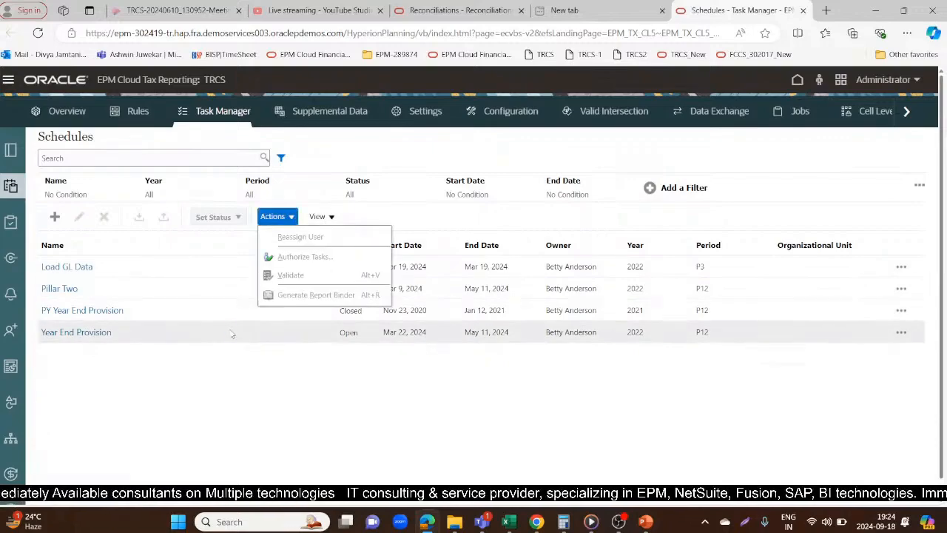
{"action": "left_click", "coordinate": [232, 334]}
{"action": "left_click", "coordinate": [213, 216]}
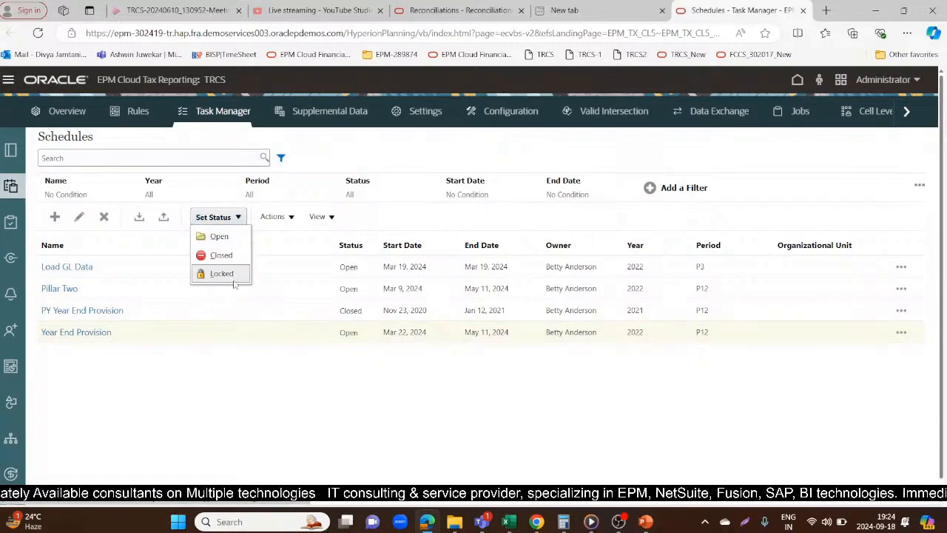
{"action": "left_click", "coordinate": [224, 375]}
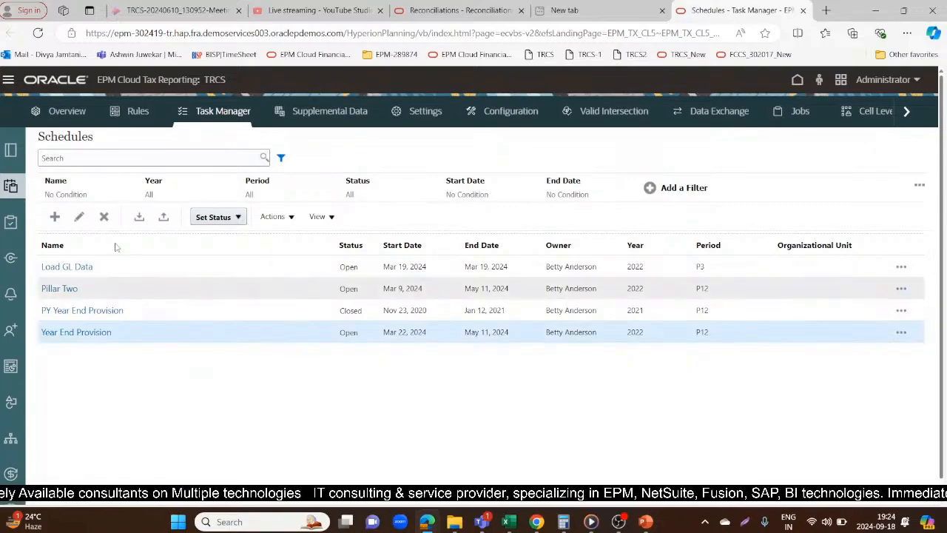
Start a new schedule and name it Quarter End Close
{"action": "left_click", "coordinate": [55, 218]}
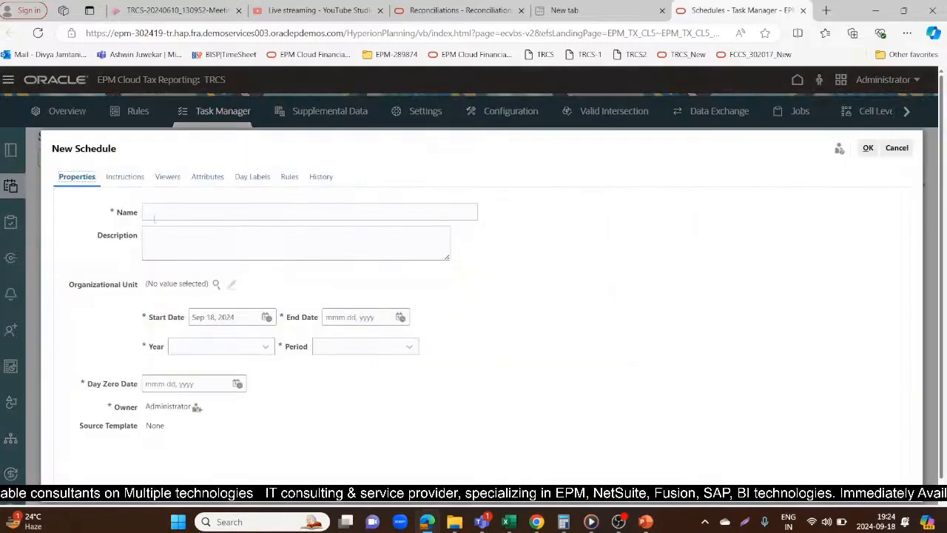
{"action": "left_click", "coordinate": [171, 213]}
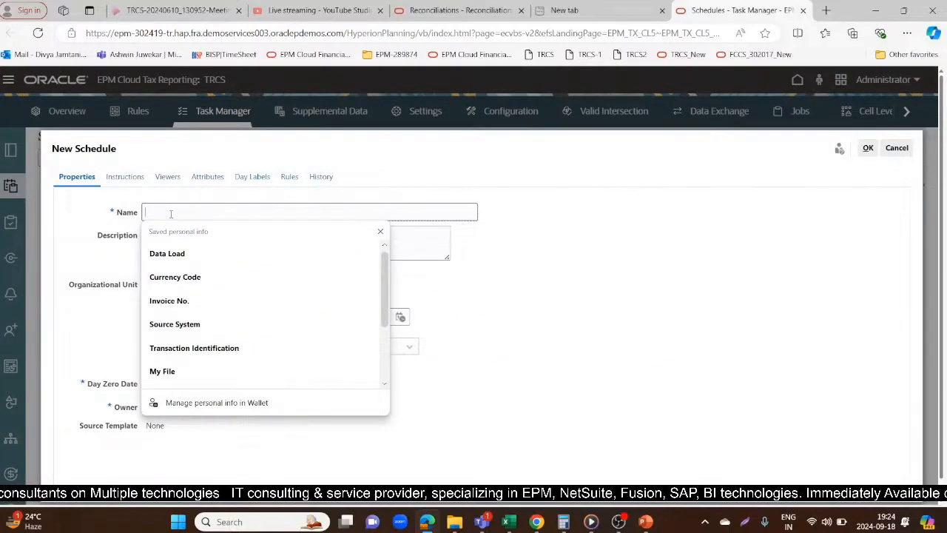
{"action": "type", "text": "Quarter"}
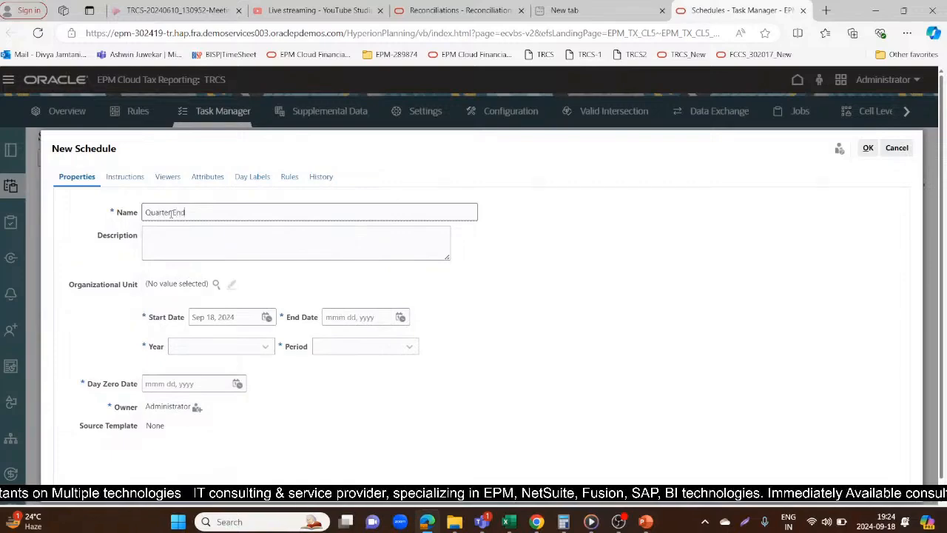
{"action": "type", "text": " End Rec"}
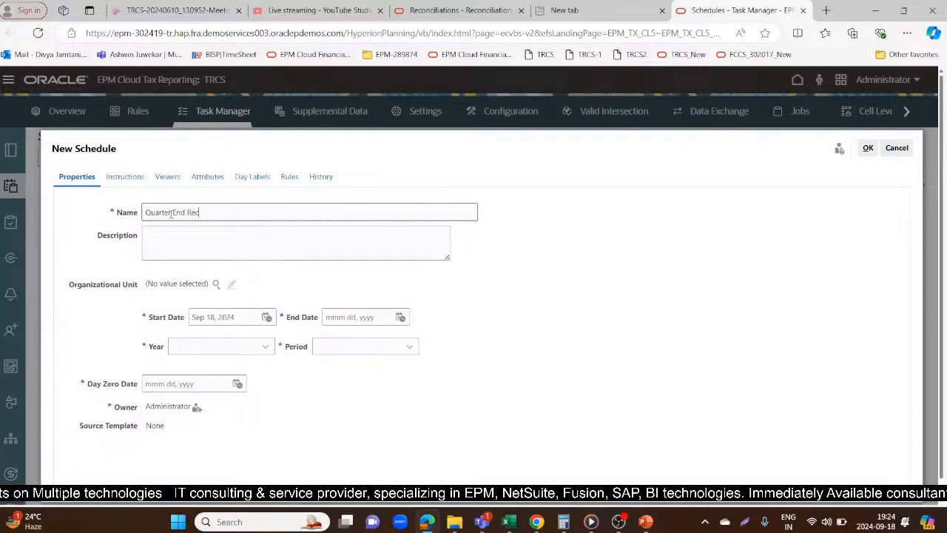
{"action": "key", "text": "BackSpace"}
{"action": "key", "text": "BackSpace"}
{"action": "key", "text": "BackSpace"}
{"action": "type", "text": "Tax Calculation"}
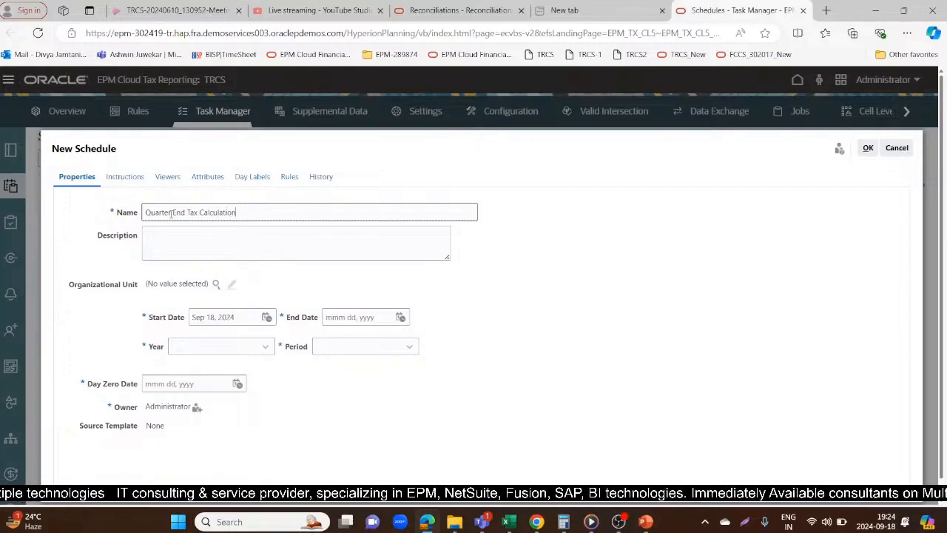
{"action": "key", "text": "BackSpace"}
{"action": "key", "text": "BackSpace"}
{"action": "key", "text": "BackSpace"}
{"action": "key", "text": "BackSpace"}
{"action": "key", "text": "BackSpace"}
{"action": "key", "text": "BackSpace"}
{"action": "key", "text": "BackSpace"}
{"action": "key", "text": "BackSpace"}
{"action": "key", "text": "BackSpace"}
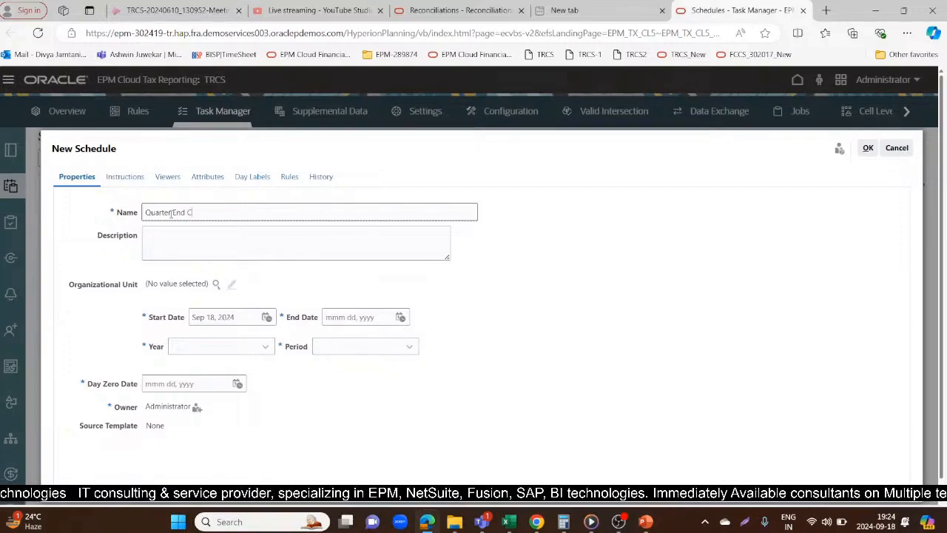
{"action": "type", "text": "o"}
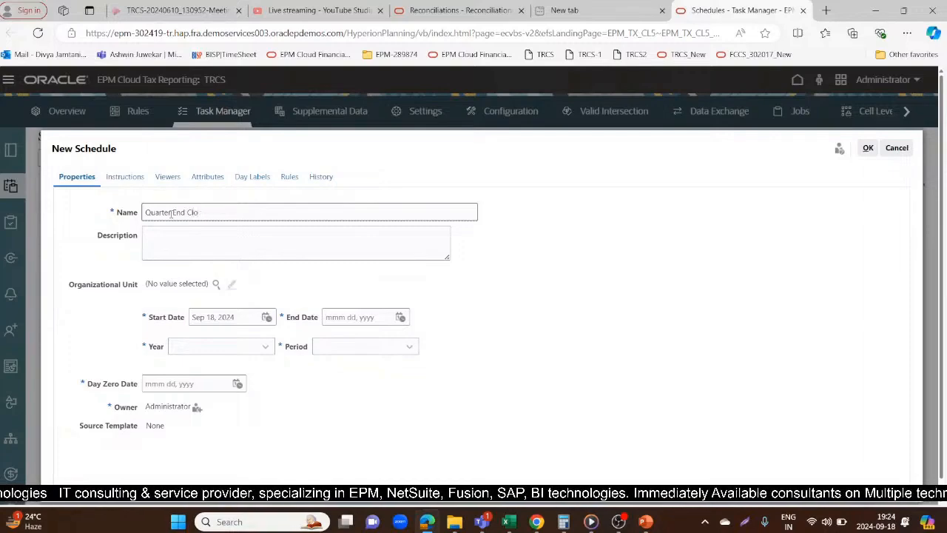
{"action": "type", "text": "sse"}
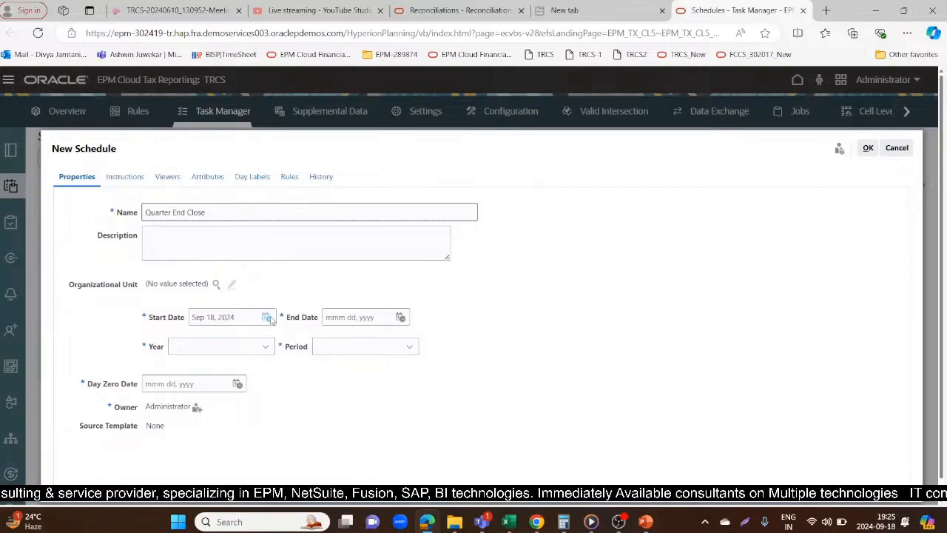
Set the new schedule's start date to Sep 18, 2024 and its end date to Sep 30, 2024
{"action": "left_click", "coordinate": [267, 318]}
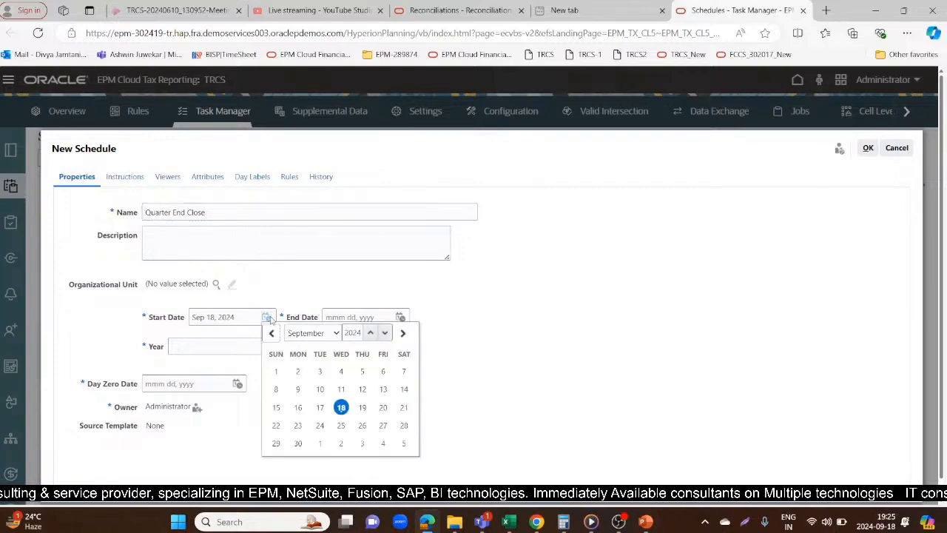
{"action": "left_click", "coordinate": [342, 408]}
{"action": "left_click", "coordinate": [400, 318]}
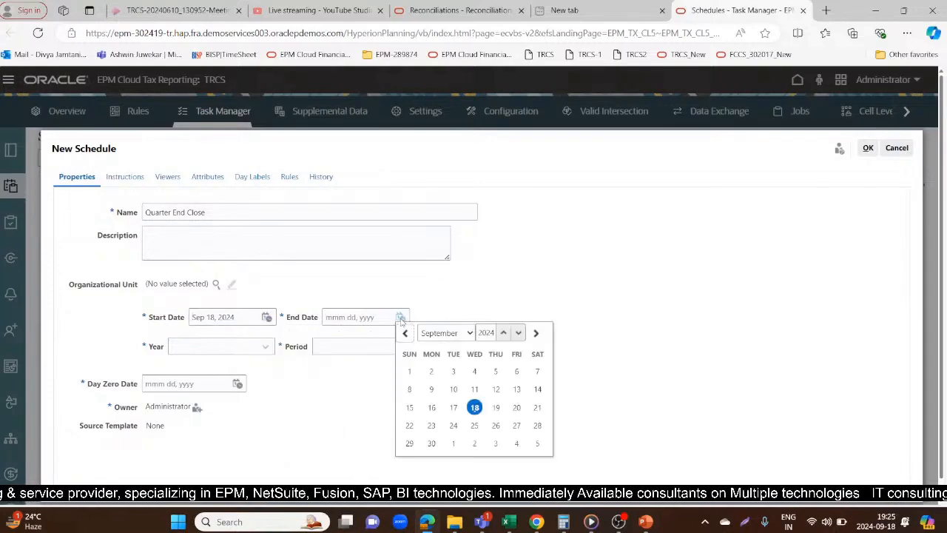
{"action": "left_click", "coordinate": [431, 443]}
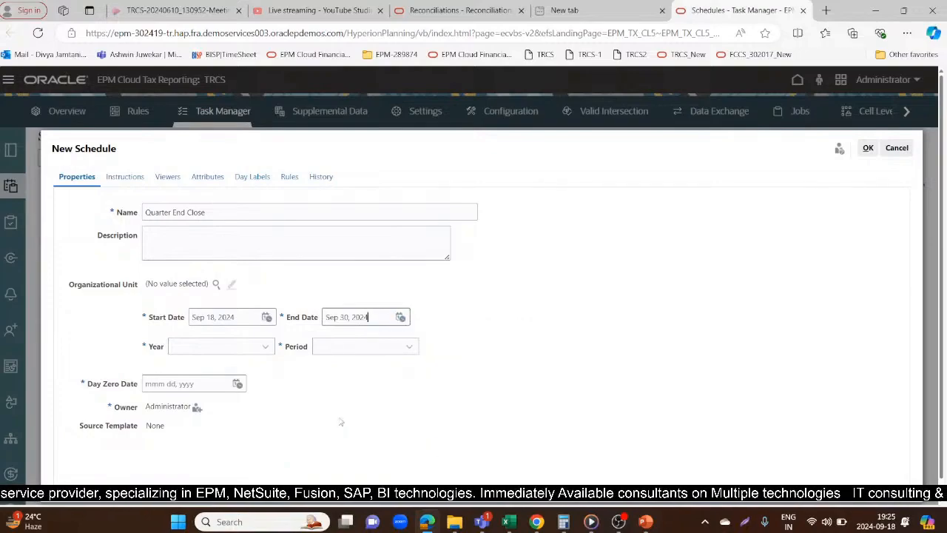
Assign the new schedule to year 2024 and period P9, with Sep 18, 2024 as the day zero date
{"action": "left_click", "coordinate": [250, 350]}
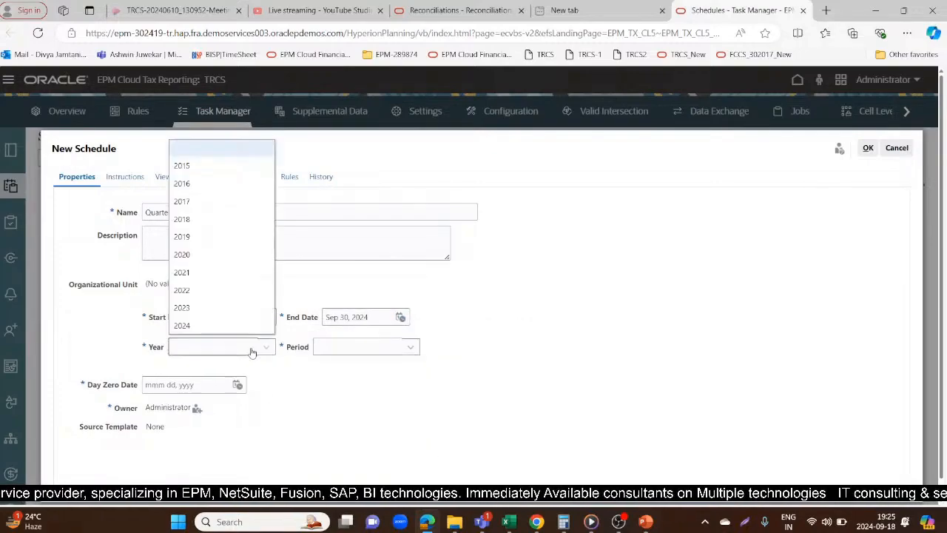
{"action": "left_click", "coordinate": [198, 327]}
{"action": "left_click", "coordinate": [334, 348]}
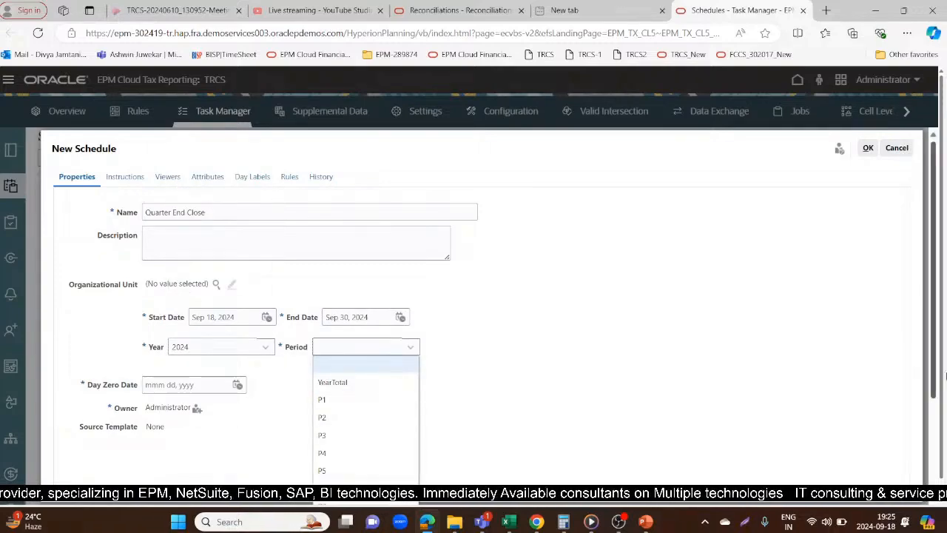
{"action": "left_click_drag", "start_coordinate": [936, 384], "coordinate": [935, 457]}
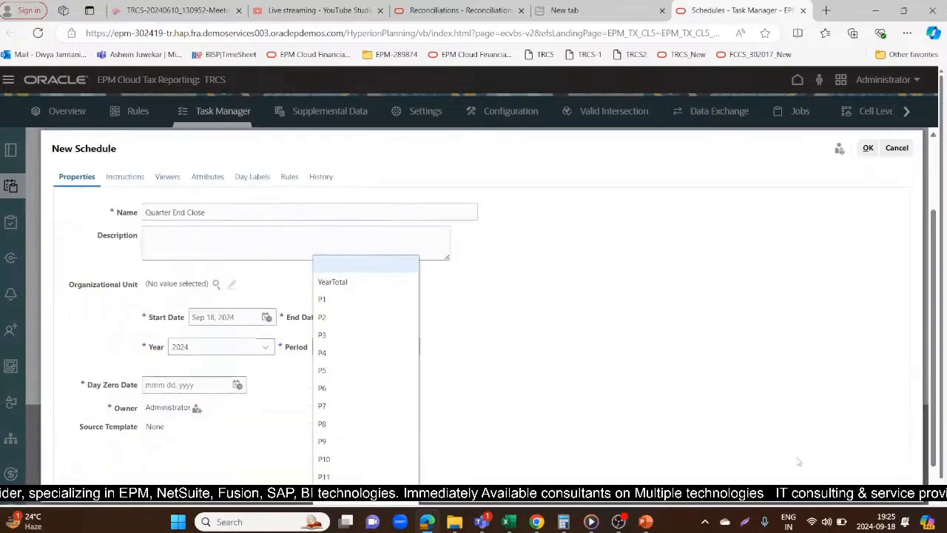
{"action": "left_click", "coordinate": [322, 441]}
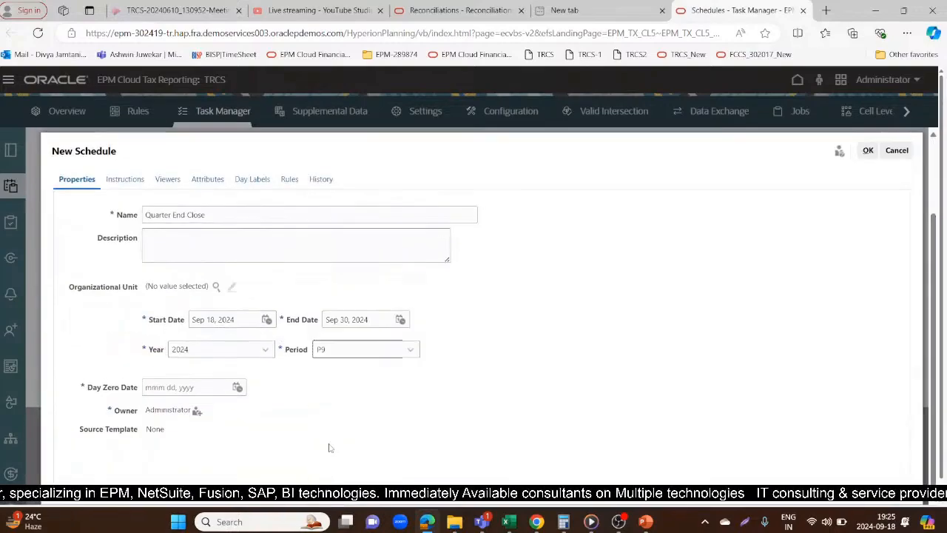
{"action": "left_click", "coordinate": [237, 387]}
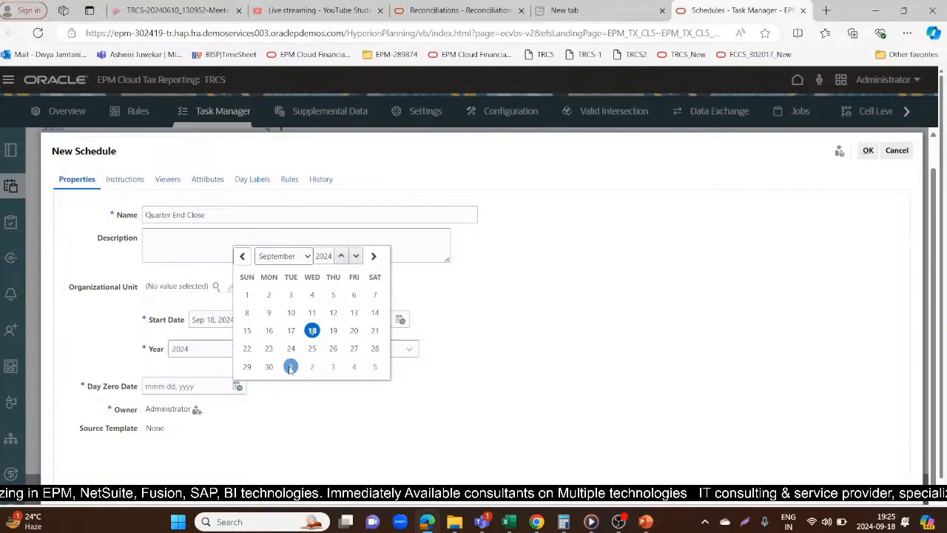
{"action": "left_click", "coordinate": [311, 331]}
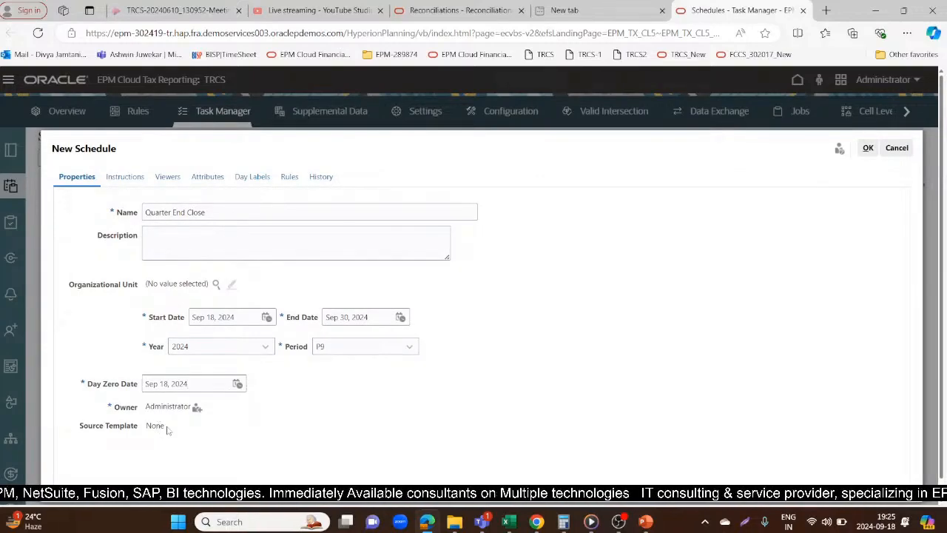
Check the source template entry of the new schedule and close the schedule form
{"action": "left_click_drag", "start_coordinate": [168, 428], "coordinate": [148, 441]}
{"action": "left_click", "coordinate": [132, 426]}
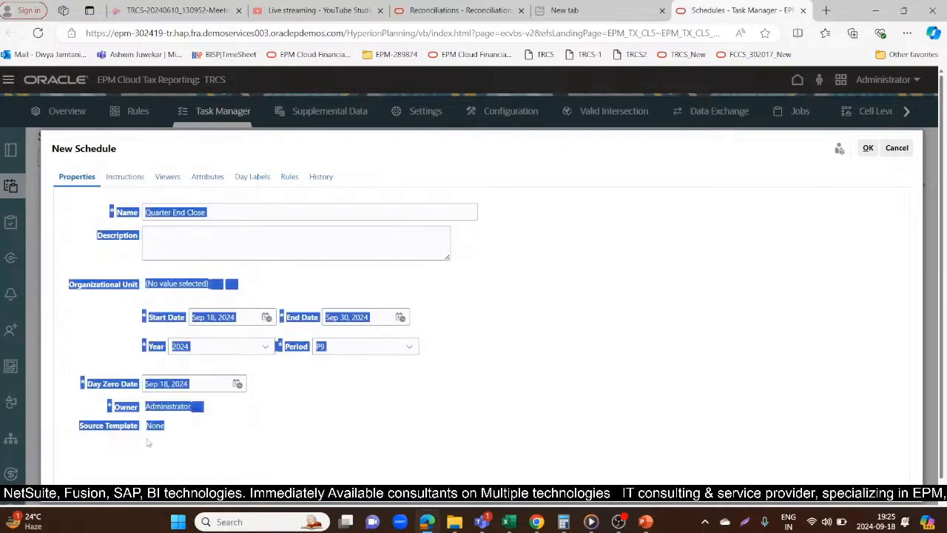
{"action": "left_click", "coordinate": [474, 395]}
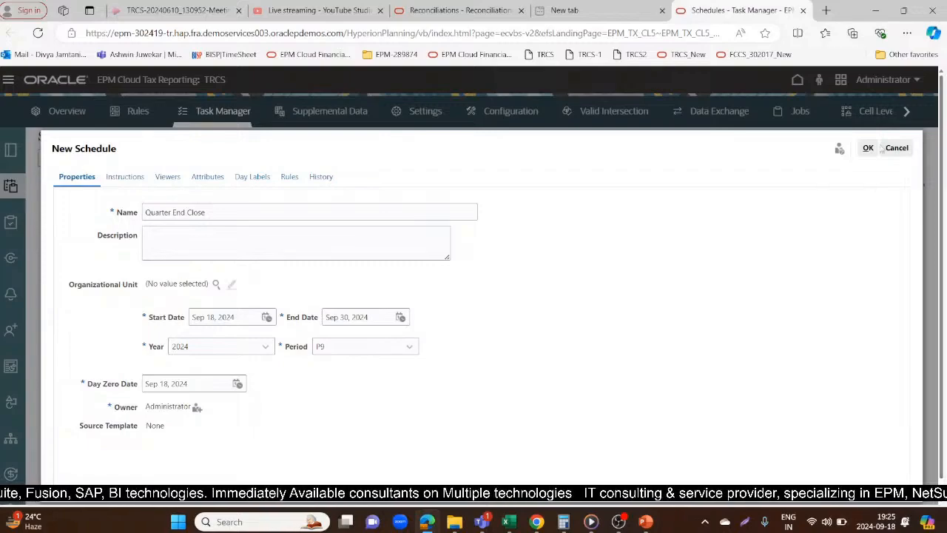
{"action": "left_click", "coordinate": [868, 148]}
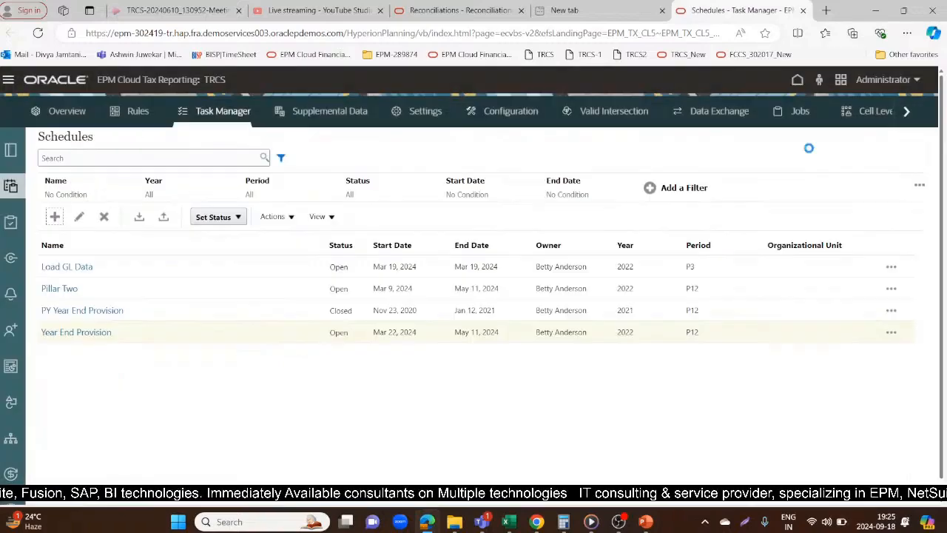
Go to the Task Manager templates and search them for "Quarter"
{"action": "left_click", "coordinate": [10, 151]}
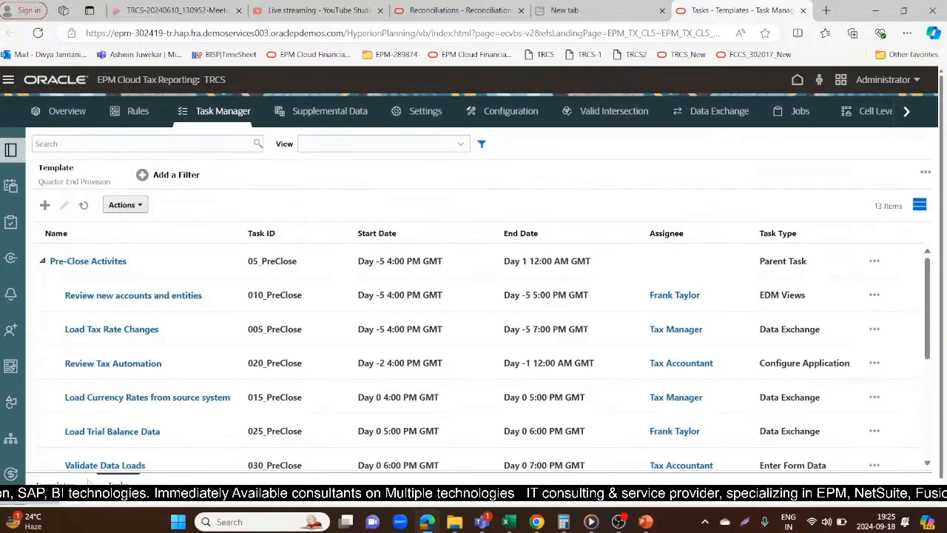
{"action": "left_click", "coordinate": [87, 145]}
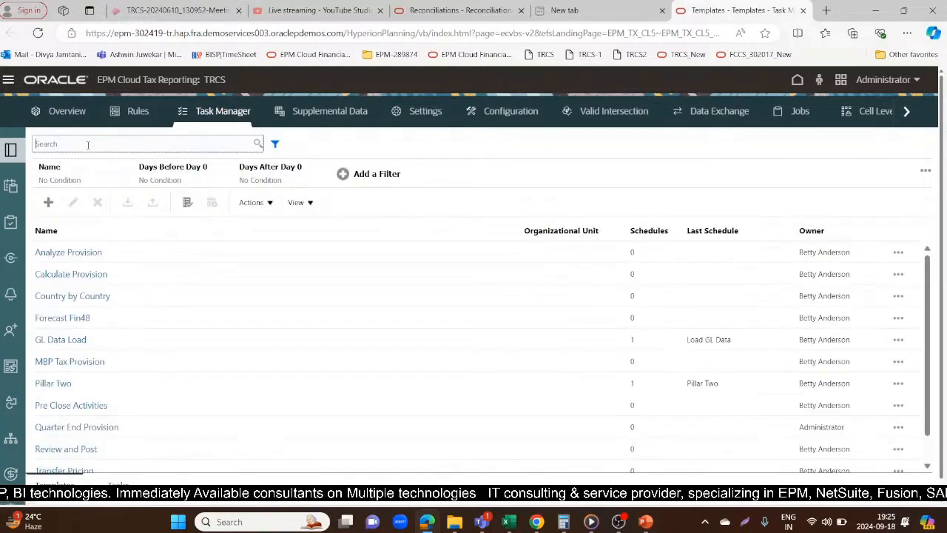
{"action": "type", "text": "Quar"}
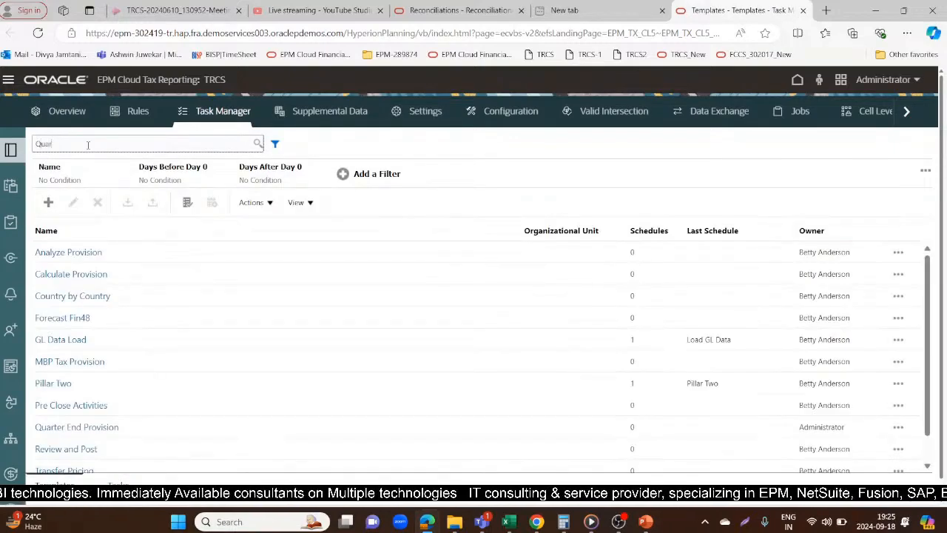
{"action": "type", "text": "ter"}
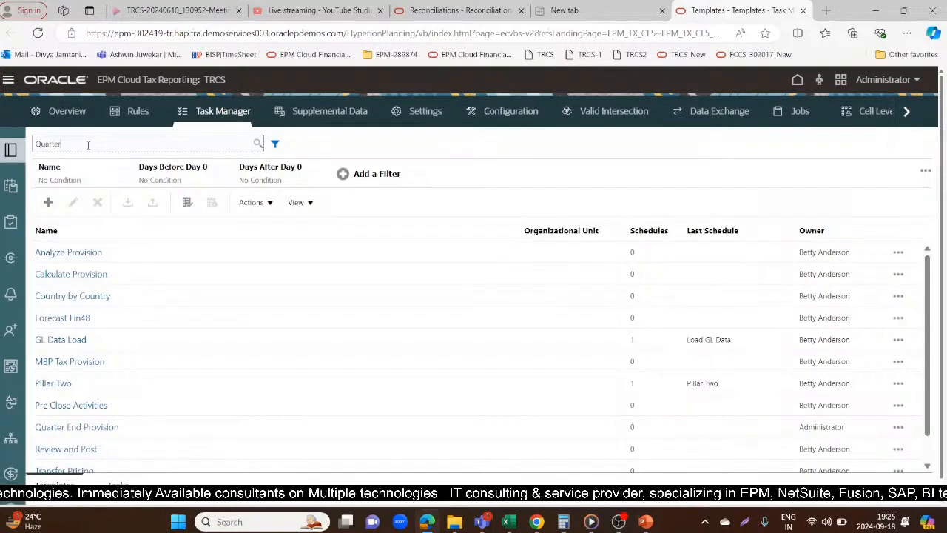
{"action": "key", "text": "Return"}
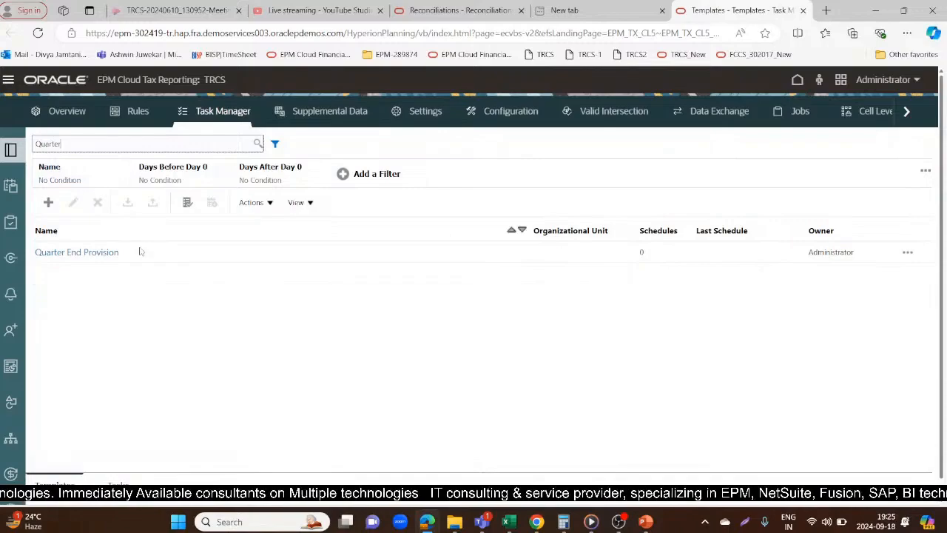
Start creating a schedule from the Quarter End Provision template and try to view its predecessor task links
{"action": "left_click", "coordinate": [139, 253]}
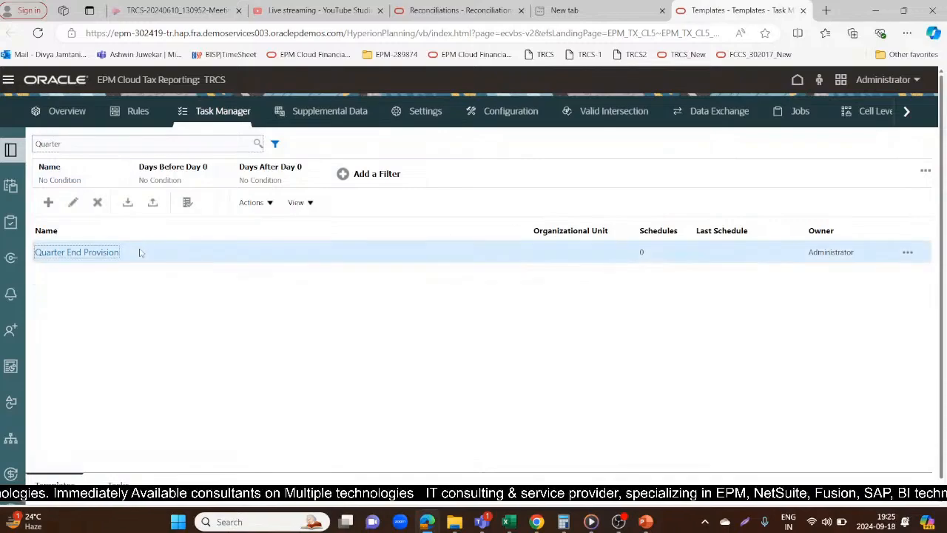
{"action": "left_click", "coordinate": [908, 253]}
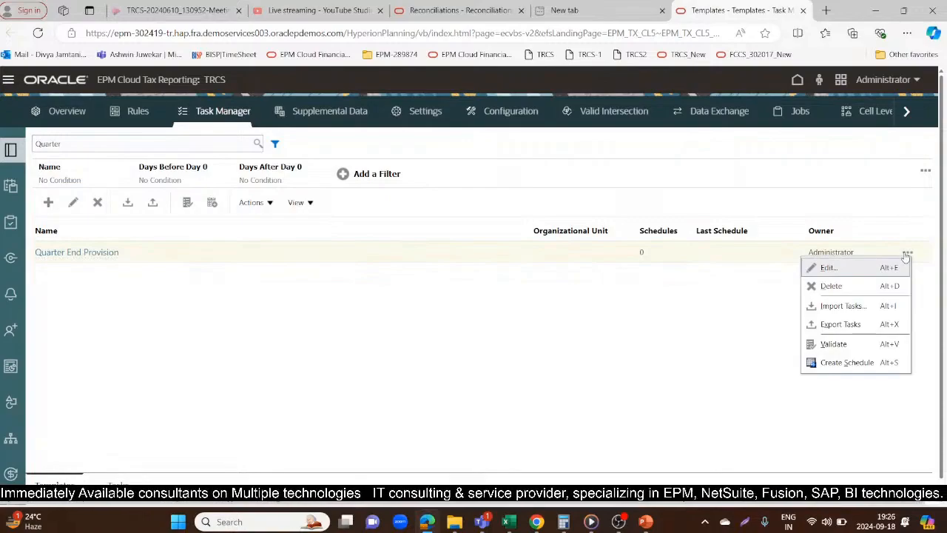
{"action": "left_click", "coordinate": [856, 363]}
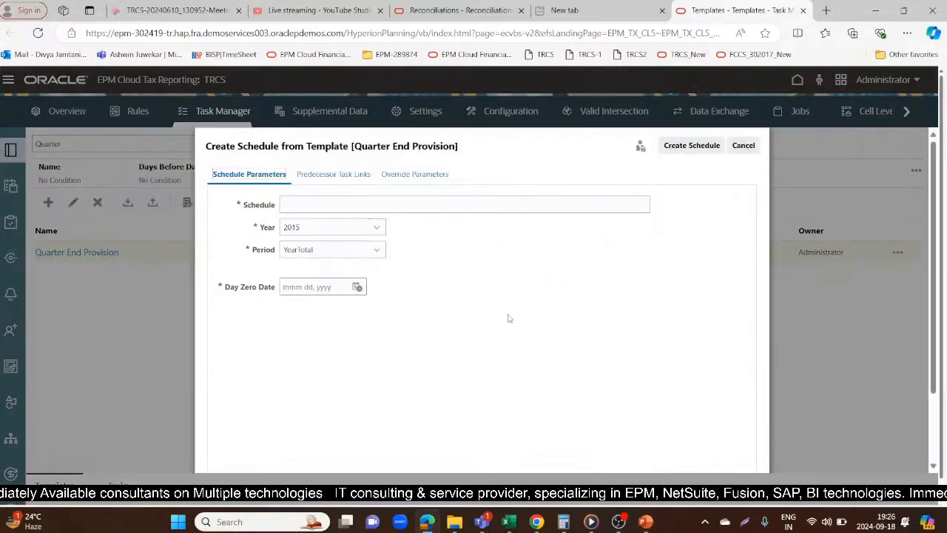
{"action": "left_click", "coordinate": [440, 207]}
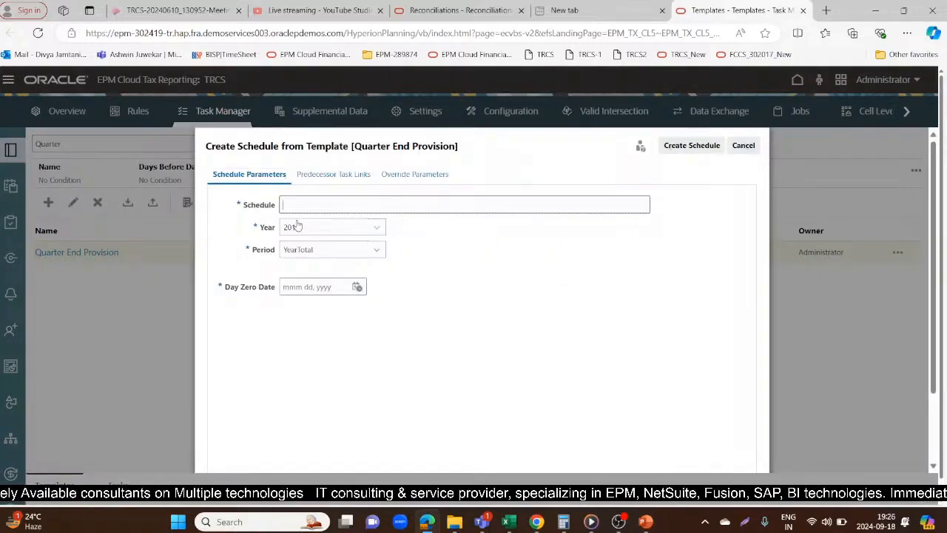
{"action": "left_click", "coordinate": [334, 175]}
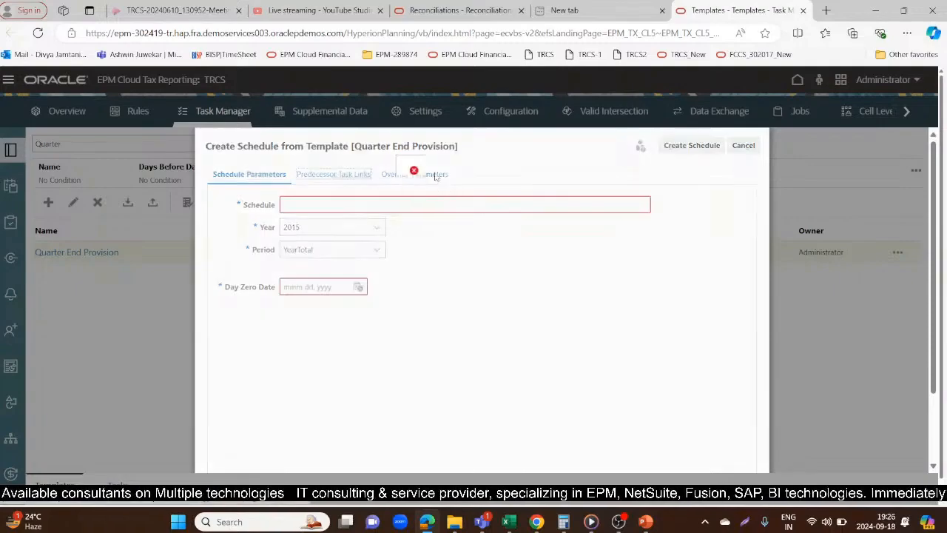
{"action": "left_click", "coordinate": [539, 250]}
Name the schedule from the template Quarter End Close and set its year to 2024
{"action": "left_click", "coordinate": [406, 207]}
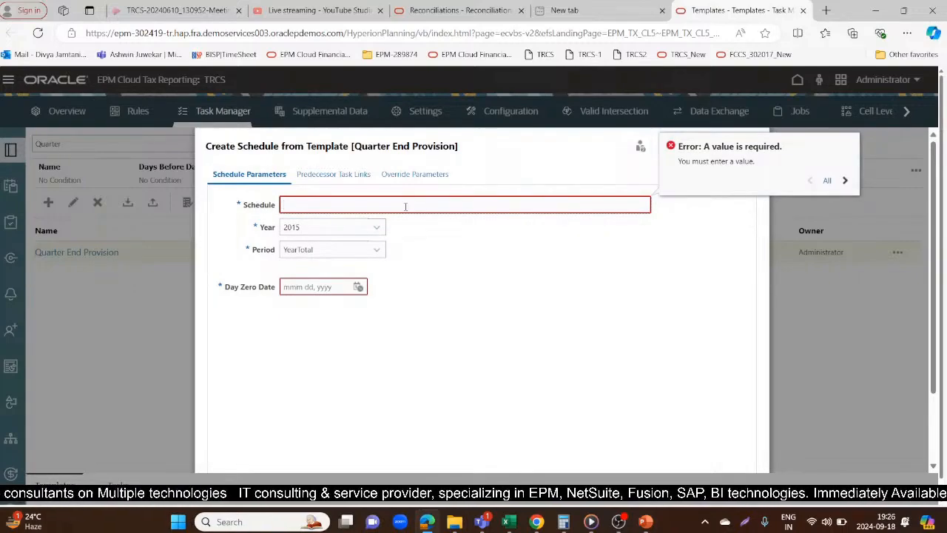
{"action": "type", "text": "Quarter E"}
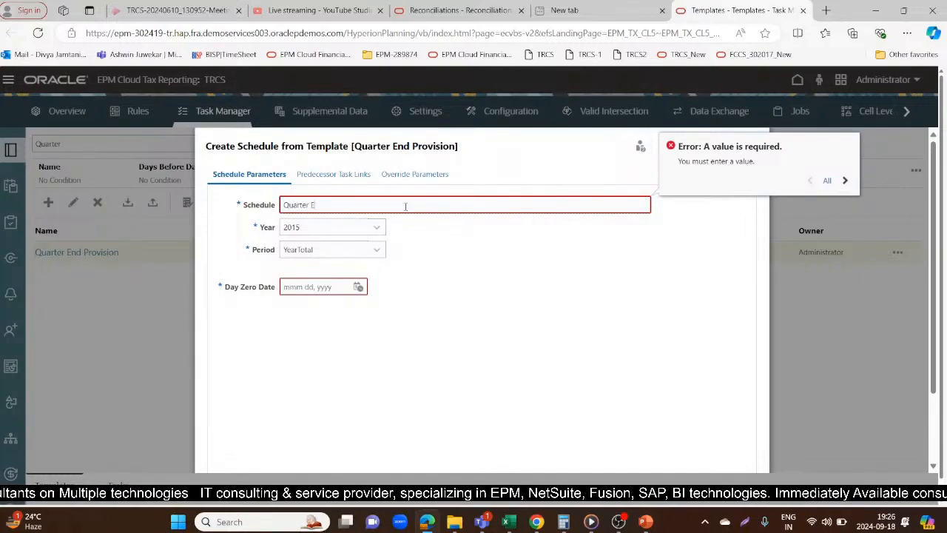
{"action": "type", "text": "nd Clo"}
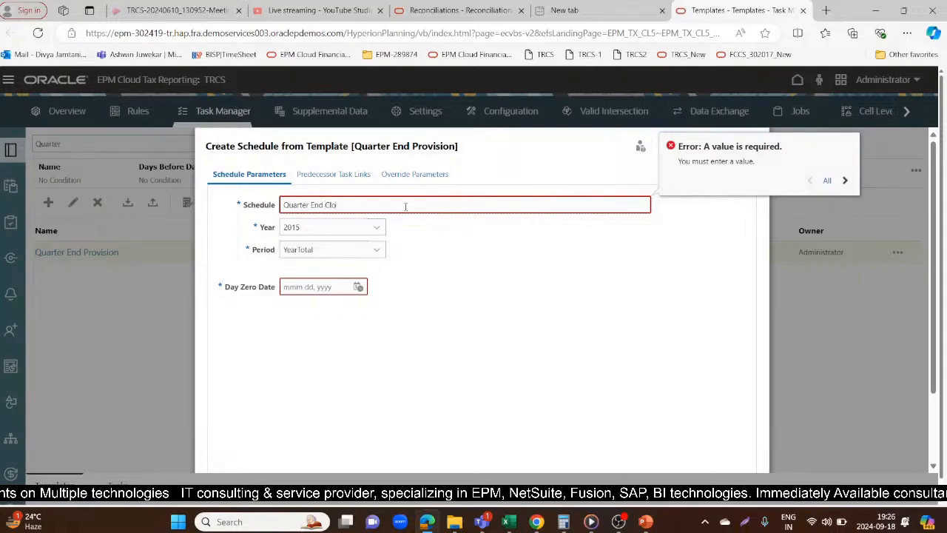
{"action": "type", "text": "se"}
{"action": "left_click", "coordinate": [381, 228]}
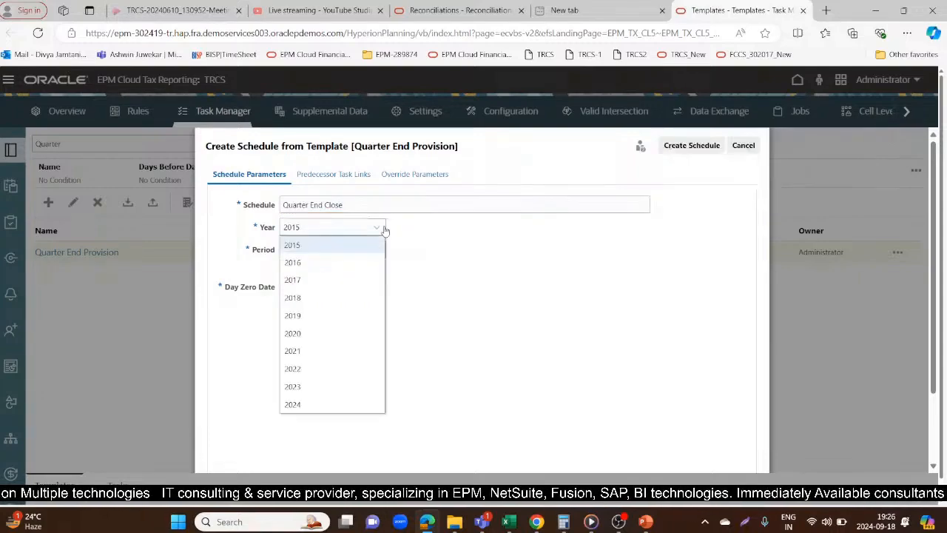
{"action": "left_click", "coordinate": [292, 404]}
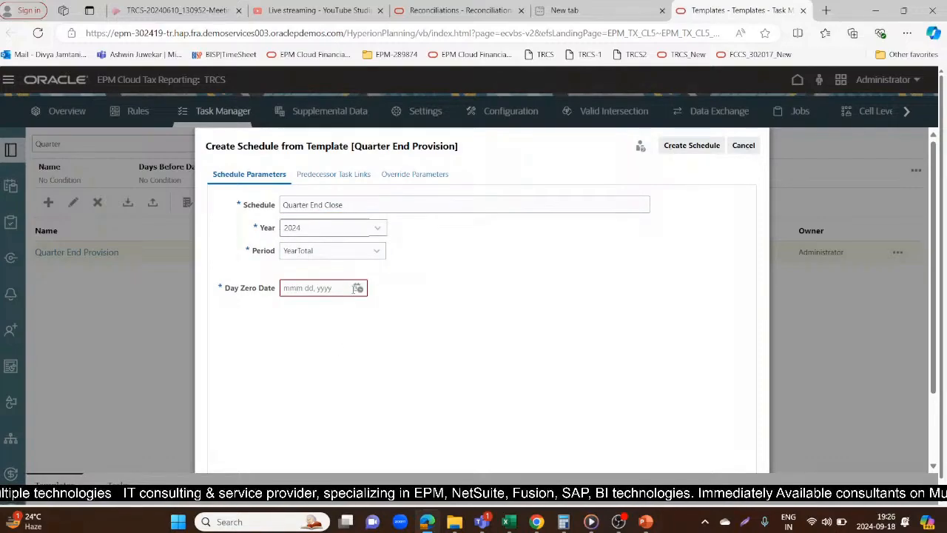
Set the schedule's day zero date to Sep 18, 2024 and review the date map from Day -15 to Day 30
{"action": "left_click", "coordinate": [358, 288]}
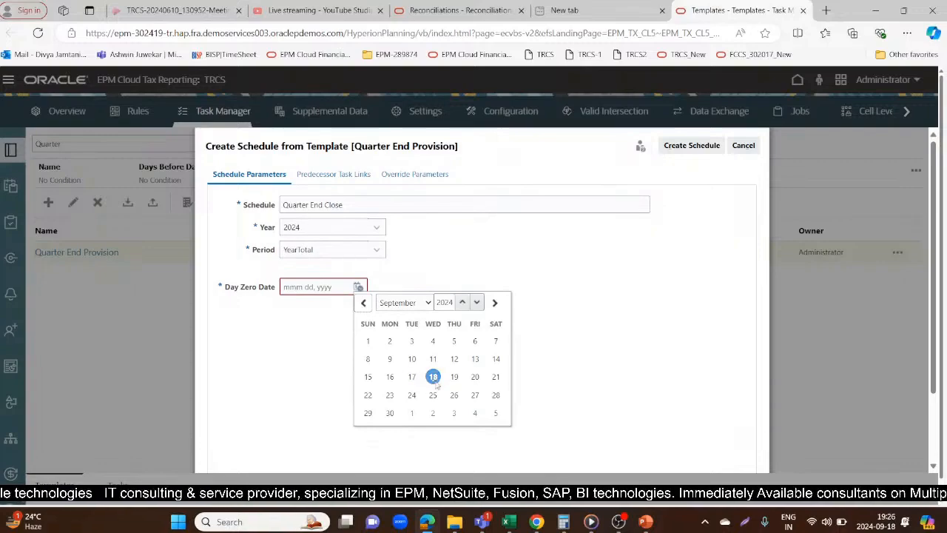
{"action": "left_click", "coordinate": [436, 382]}
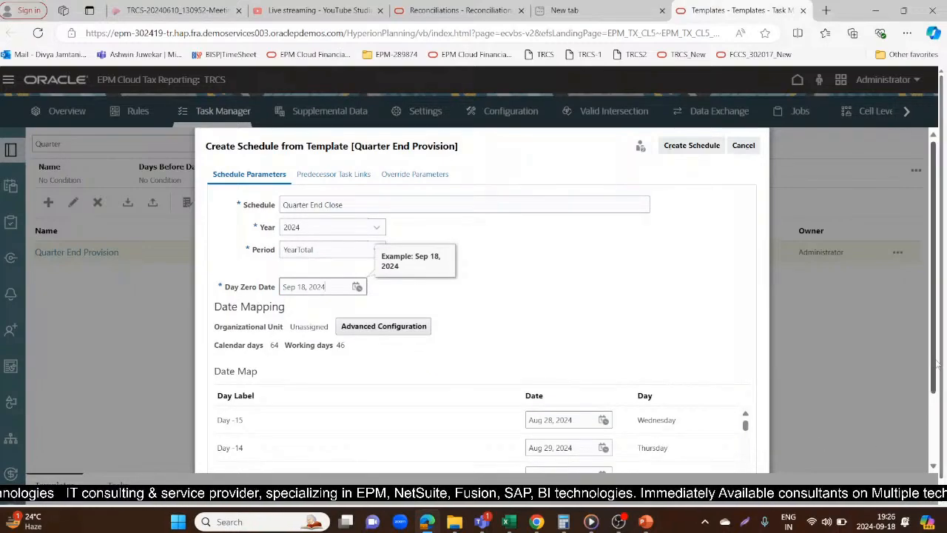
{"action": "left_click_drag", "start_coordinate": [935, 367], "coordinate": [934, 446]}
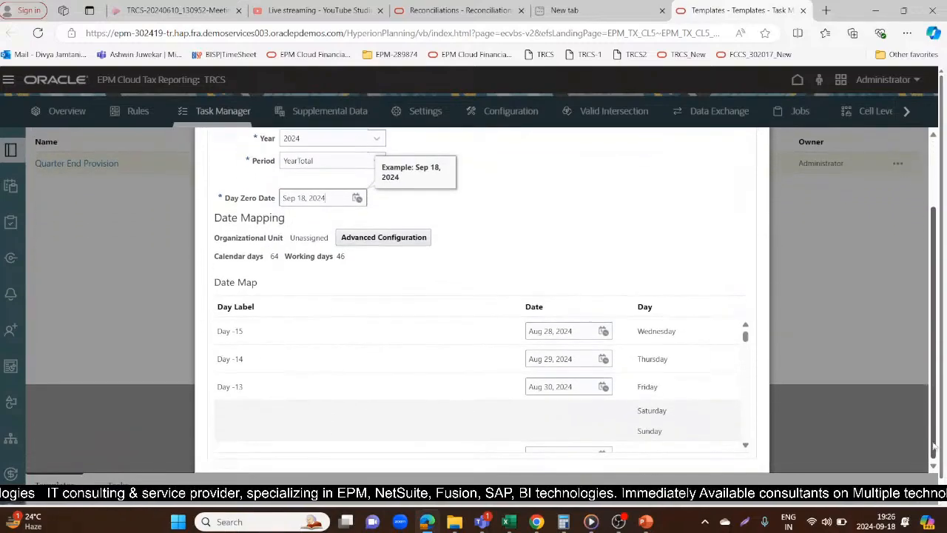
{"action": "left_click_drag", "start_coordinate": [745, 337], "coordinate": [746, 354]}
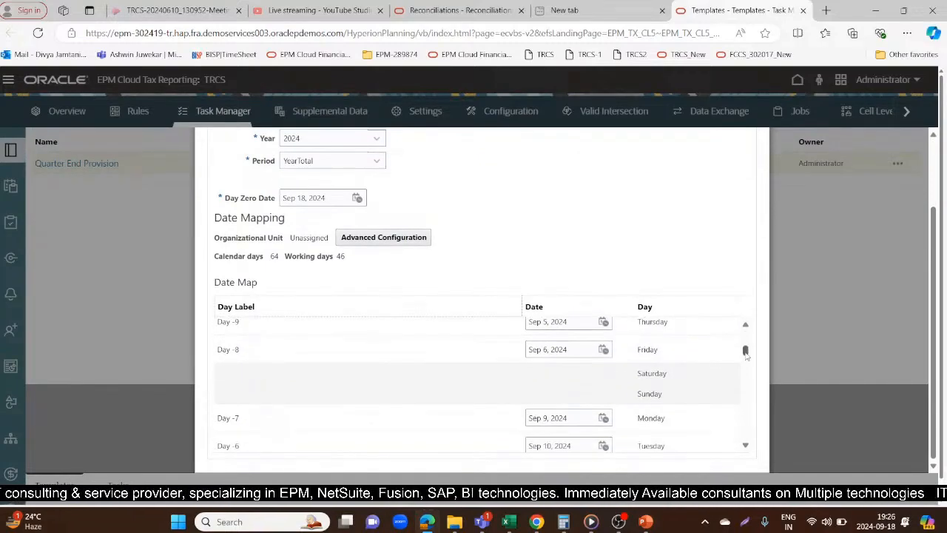
{"action": "left_click_drag", "start_coordinate": [747, 354], "coordinate": [745, 370]}
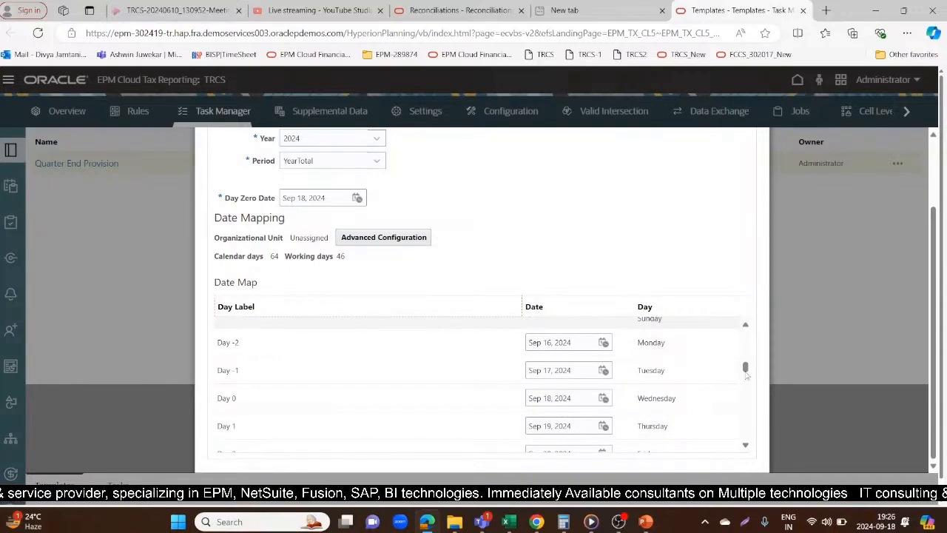
{"action": "left_click_drag", "start_coordinate": [745, 370], "coordinate": [751, 448]}
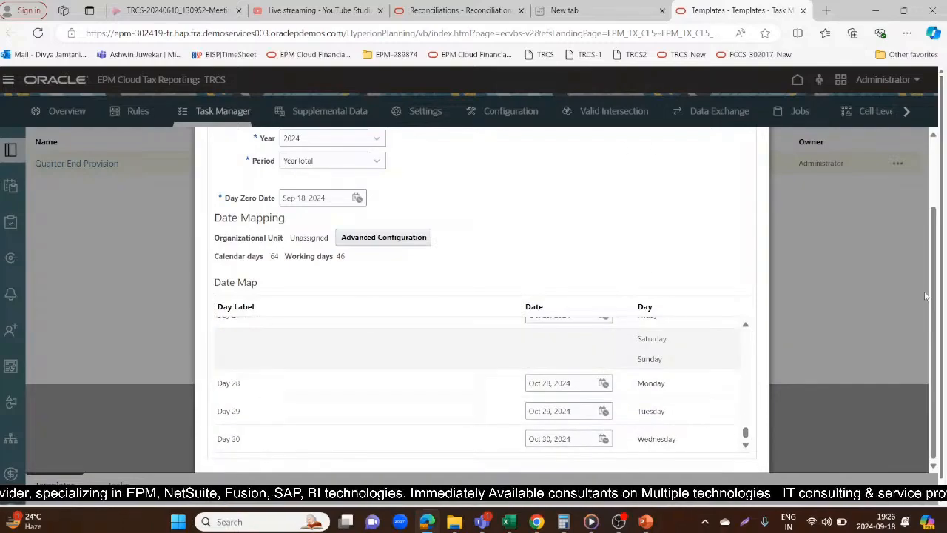
{"action": "left_click_drag", "start_coordinate": [932, 288], "coordinate": [935, 194]}
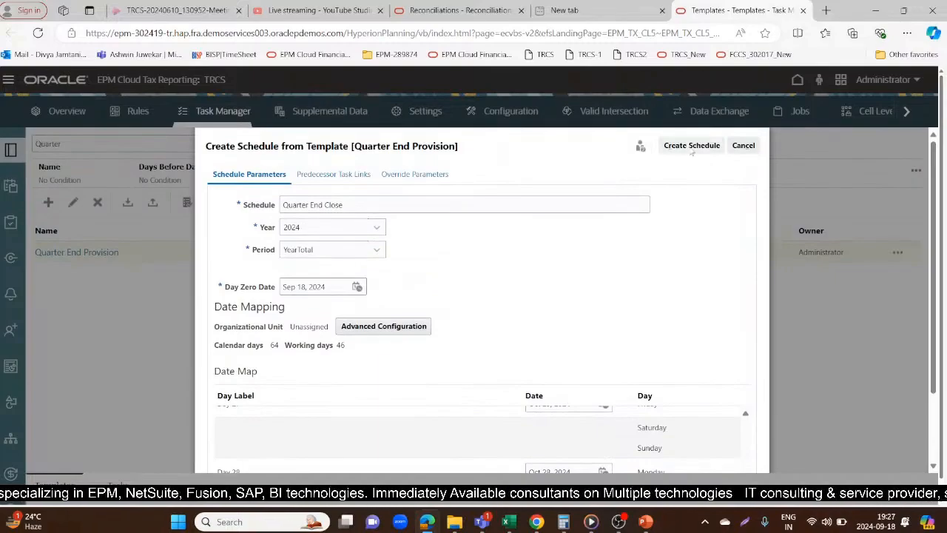
Check the predecessor task links and override parameters, then create the Quarter End Close schedule and dismiss its progress report
{"action": "left_click", "coordinate": [329, 176]}
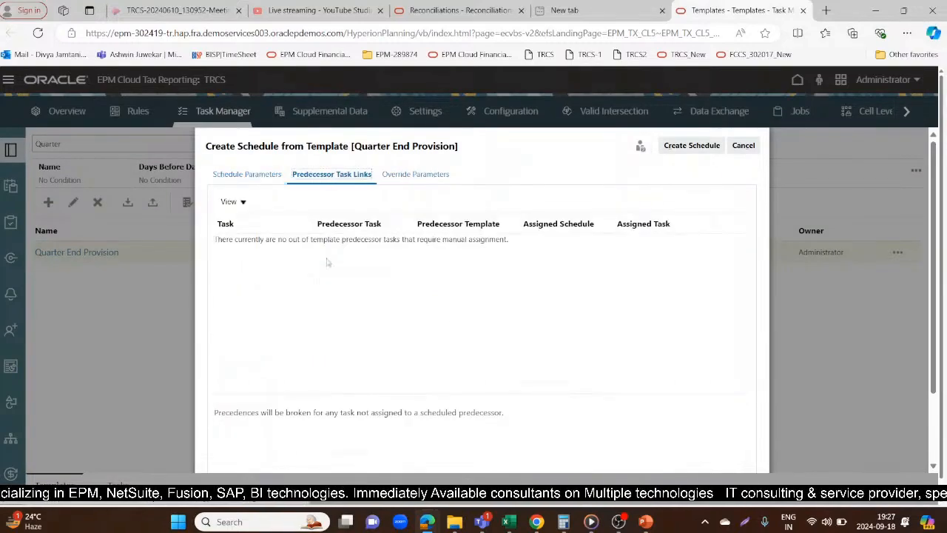
{"action": "left_click", "coordinate": [415, 174]}
{"action": "left_click", "coordinate": [249, 174]}
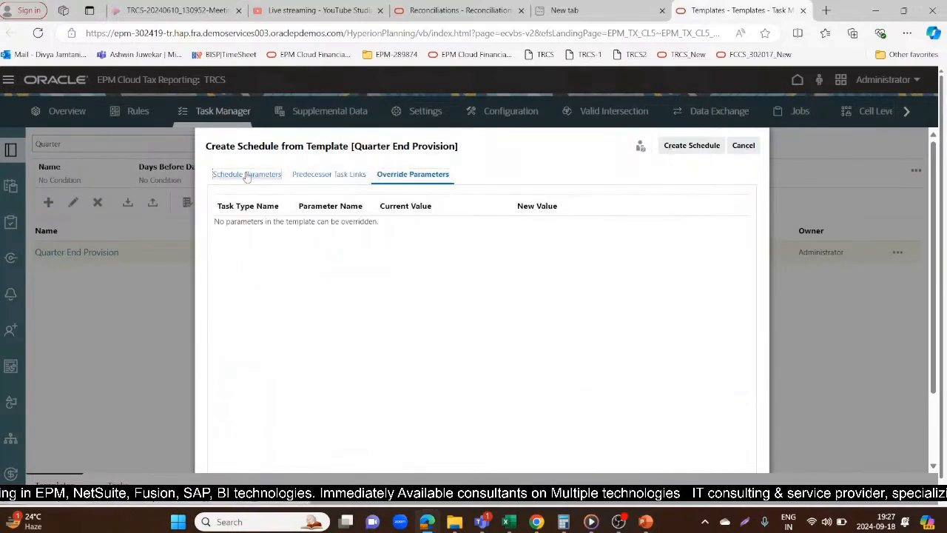
{"action": "left_click", "coordinate": [706, 146]}
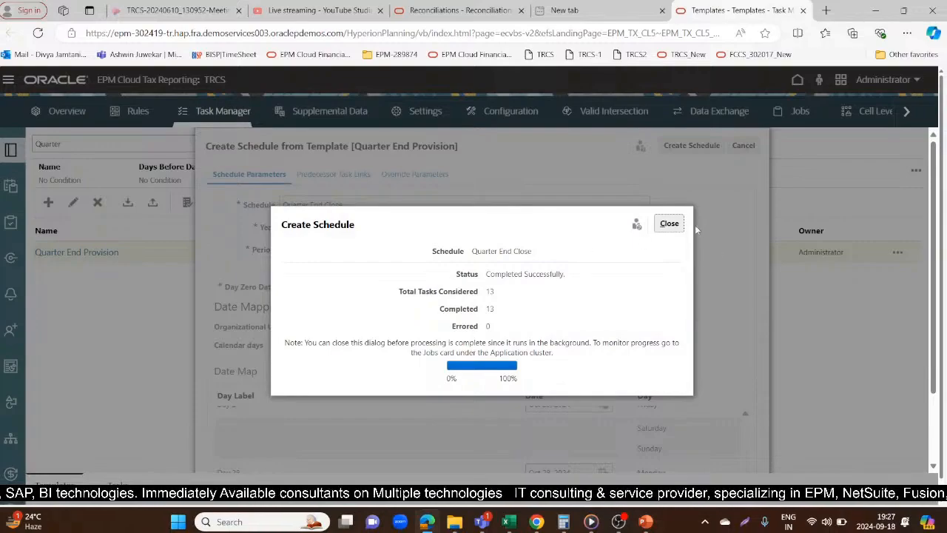
{"action": "left_click", "coordinate": [669, 225]}
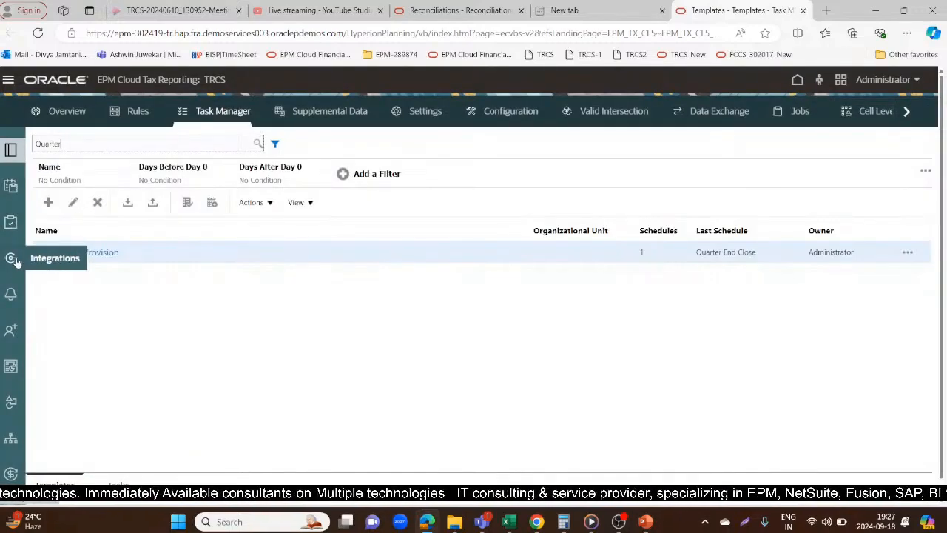
Review the Task Manager alert types, the definition of the My Current Tasks view and the attributes list
{"action": "left_click", "coordinate": [10, 294]}
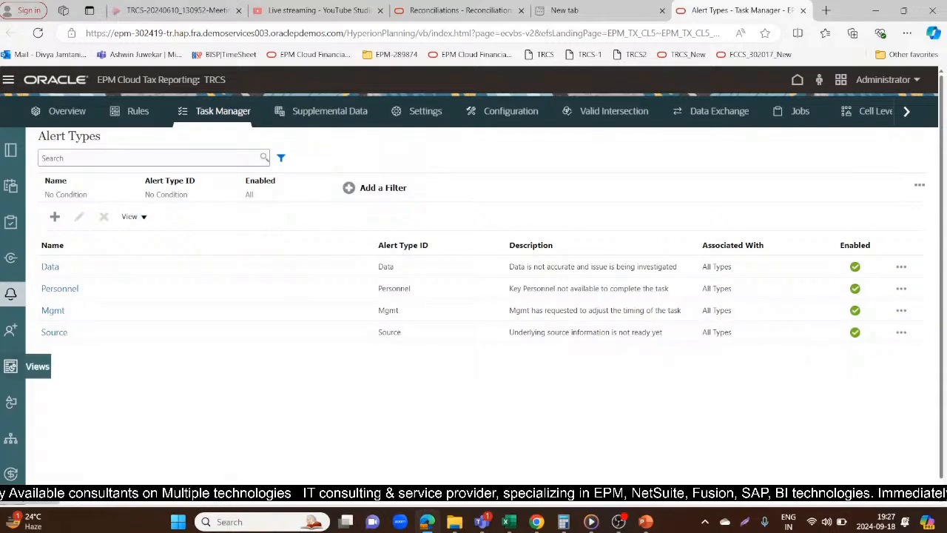
{"action": "left_click", "coordinate": [10, 367]}
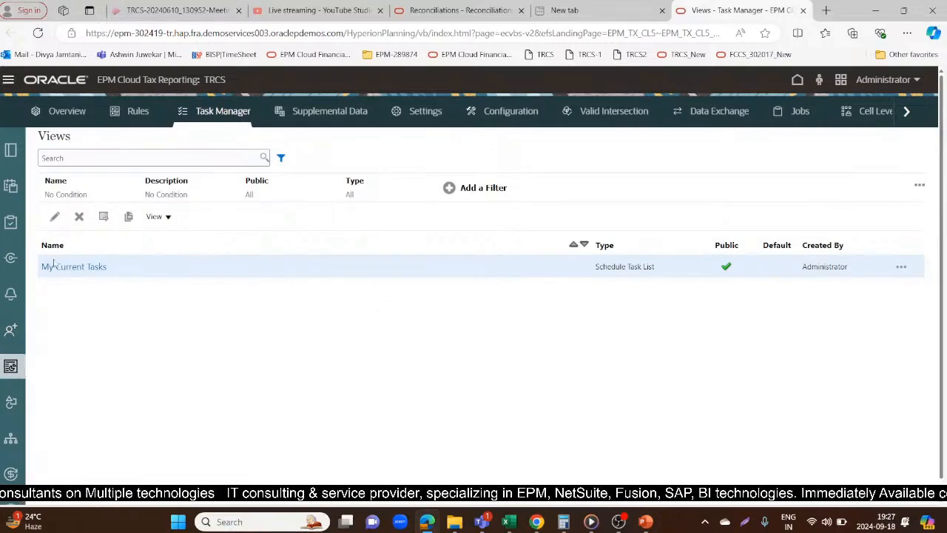
{"action": "left_click", "coordinate": [79, 265]}
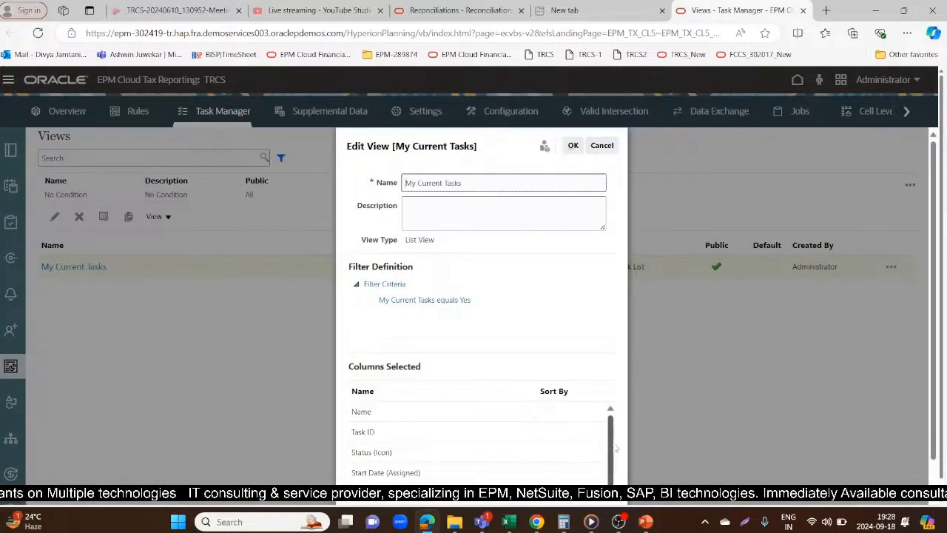
{"action": "left_click_drag", "start_coordinate": [612, 447], "coordinate": [613, 469]}
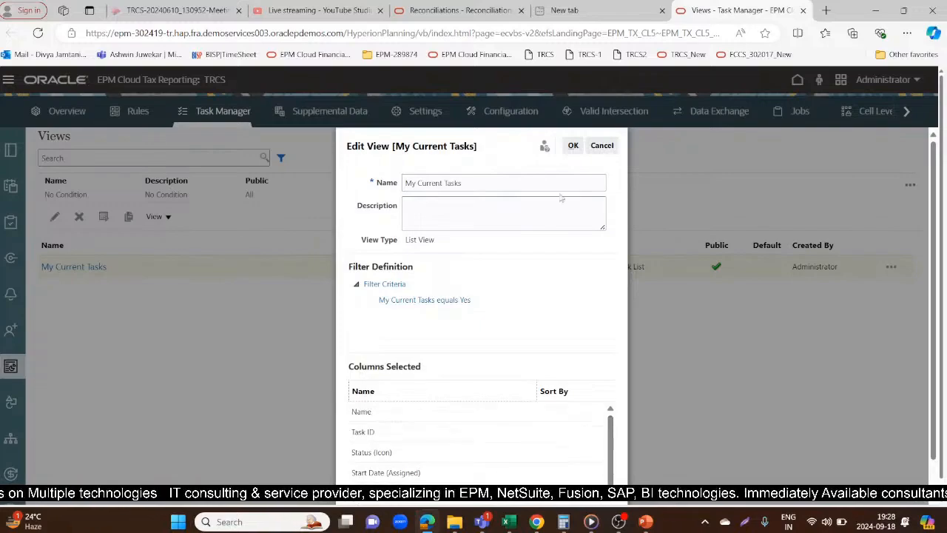
{"action": "left_click", "coordinate": [602, 146]}
{"action": "left_click", "coordinate": [7, 404]}
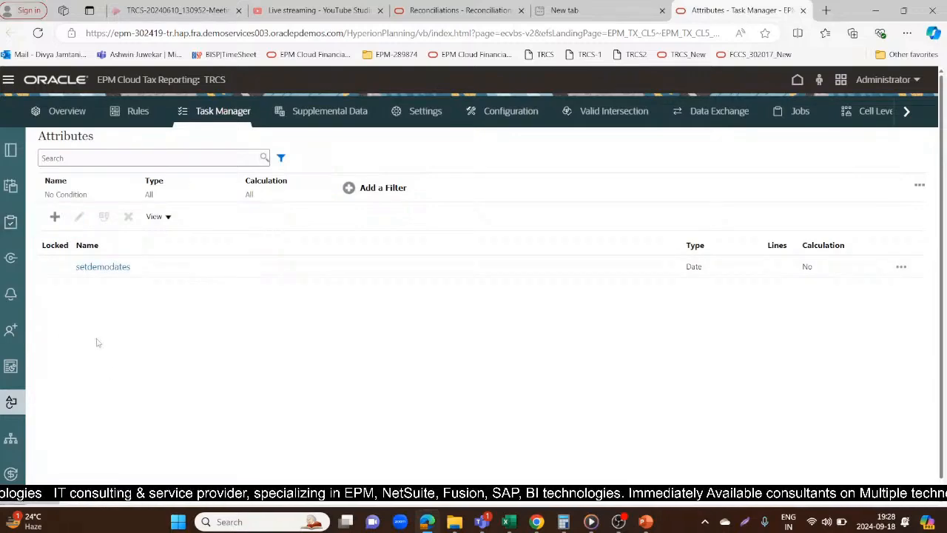
Add an organizational unit named North America with the unit ID 1010
{"action": "left_click", "coordinate": [10, 442]}
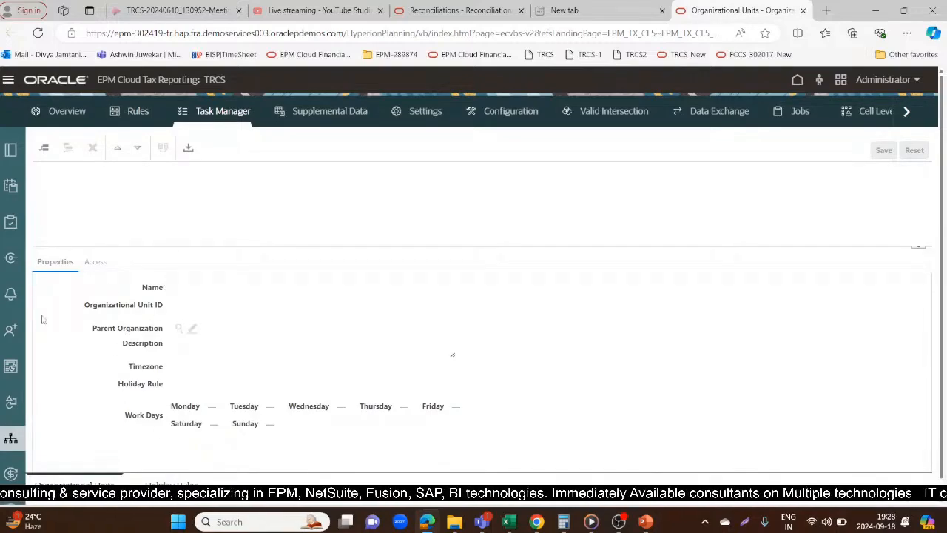
{"action": "left_click", "coordinate": [43, 147]}
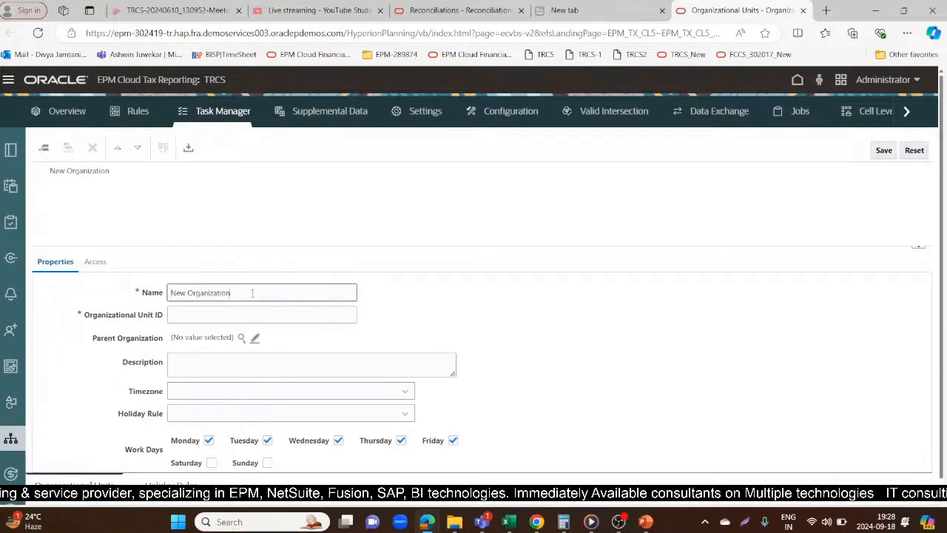
{"action": "left_click_drag", "start_coordinate": [252, 293], "coordinate": [165, 298]}
{"action": "type", "text": "North America"}
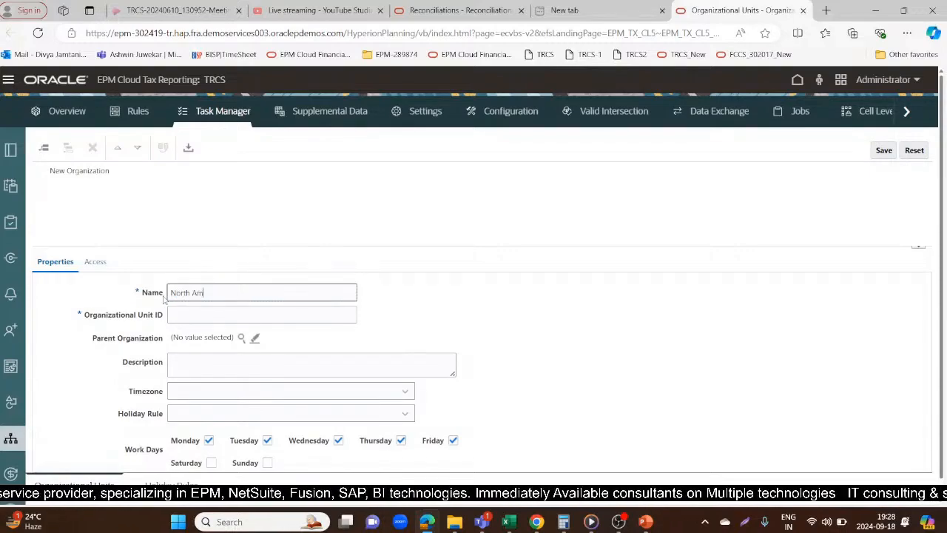
{"action": "left_click", "coordinate": [196, 318]}
{"action": "type", "text": "1010"}
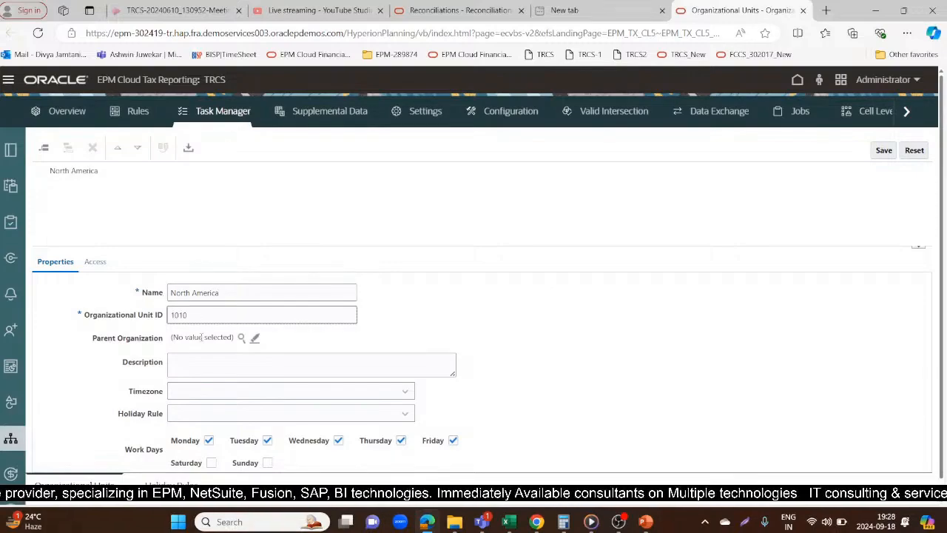
Check the parent organization choices, set the North America unit's timezone to (UTC-08:00) Vancouver - Pacific Time (Canada) (PT), and save the unit
{"action": "left_click", "coordinate": [241, 337]}
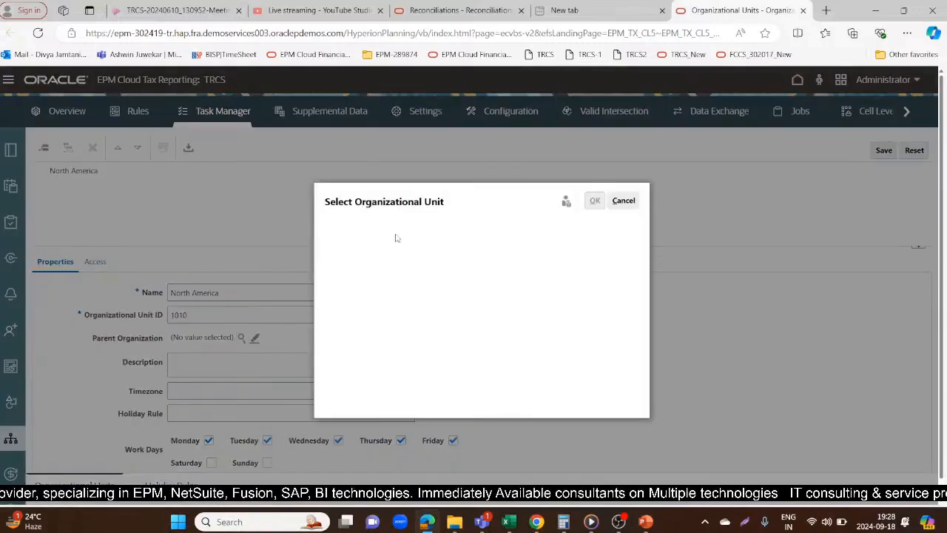
{"action": "left_click", "coordinate": [624, 201]}
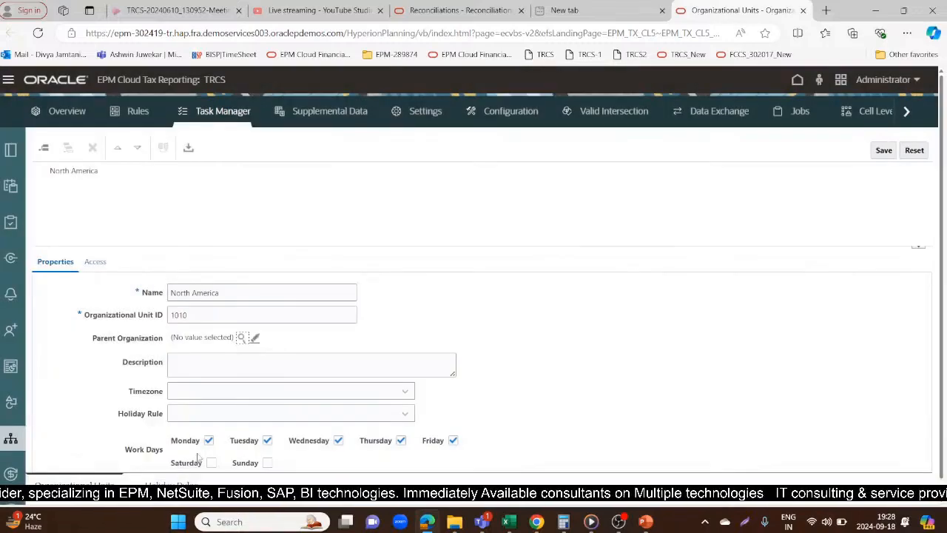
{"action": "left_click", "coordinate": [213, 363]}
{"action": "left_click", "coordinate": [210, 392]}
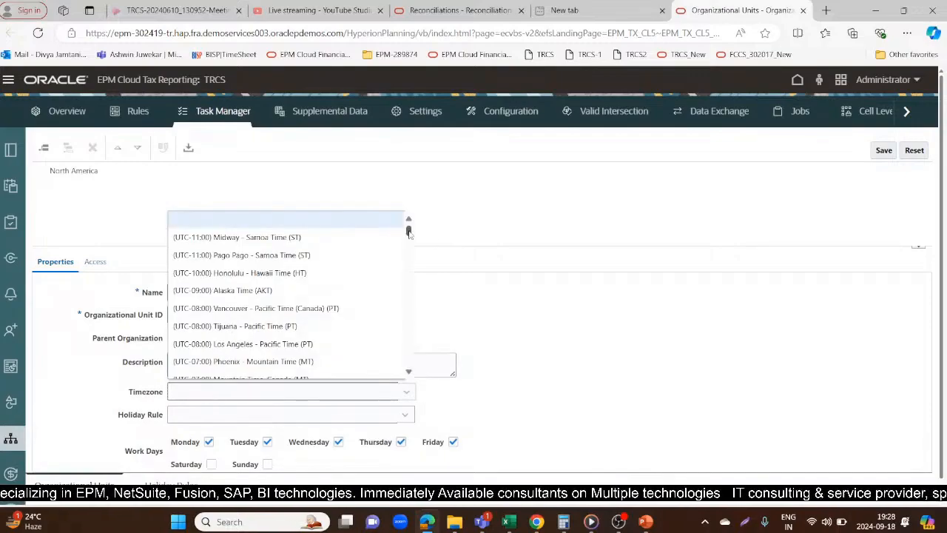
{"action": "scroll", "coordinate": [302, 246], "scroll_direction": "down", "scroll_amount": 1}
{"action": "left_click", "coordinate": [302, 250]}
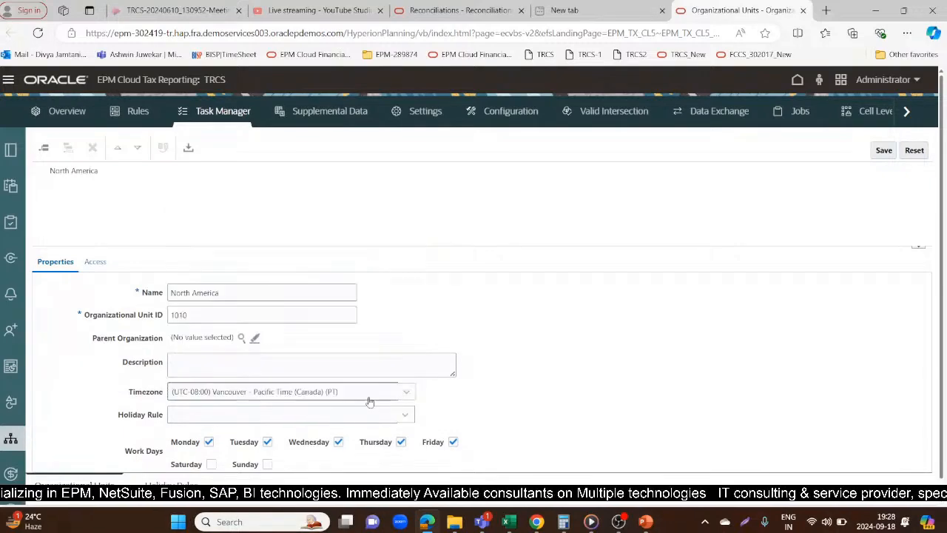
{"action": "left_click", "coordinate": [247, 416]}
{"action": "left_click", "coordinate": [534, 424]}
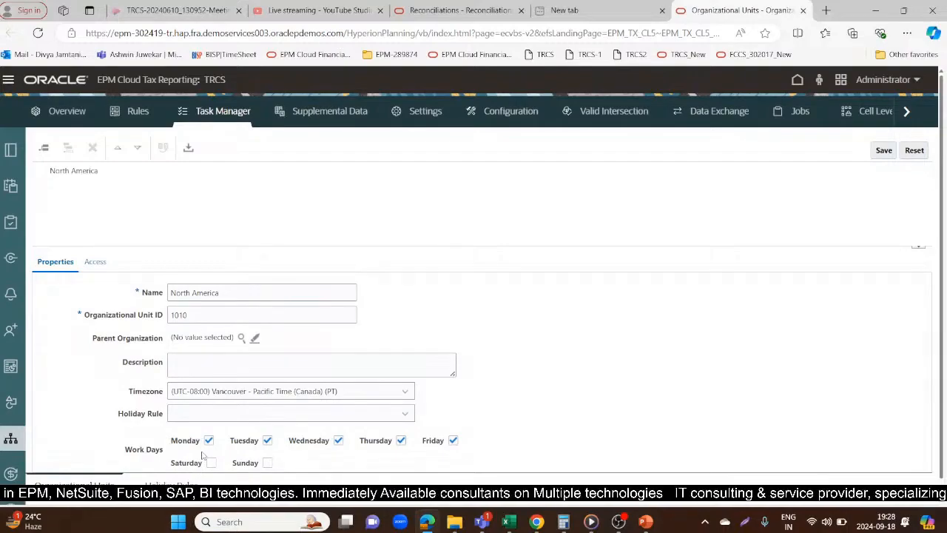
{"action": "left_click", "coordinate": [883, 151]}
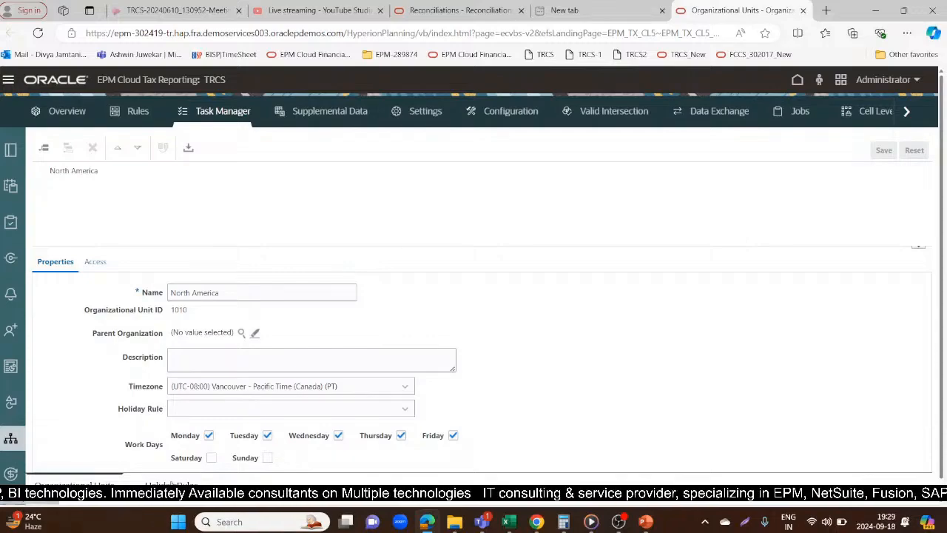
Start a new holiday rule with the ID 001 and the name Rakshabandhan
{"action": "left_click", "coordinate": [171, 484]}
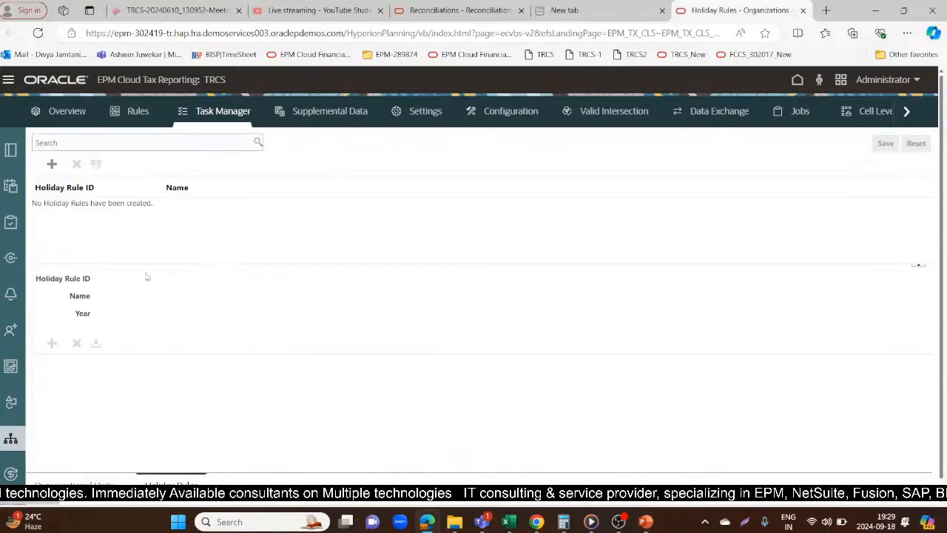
{"action": "left_click", "coordinate": [51, 164]}
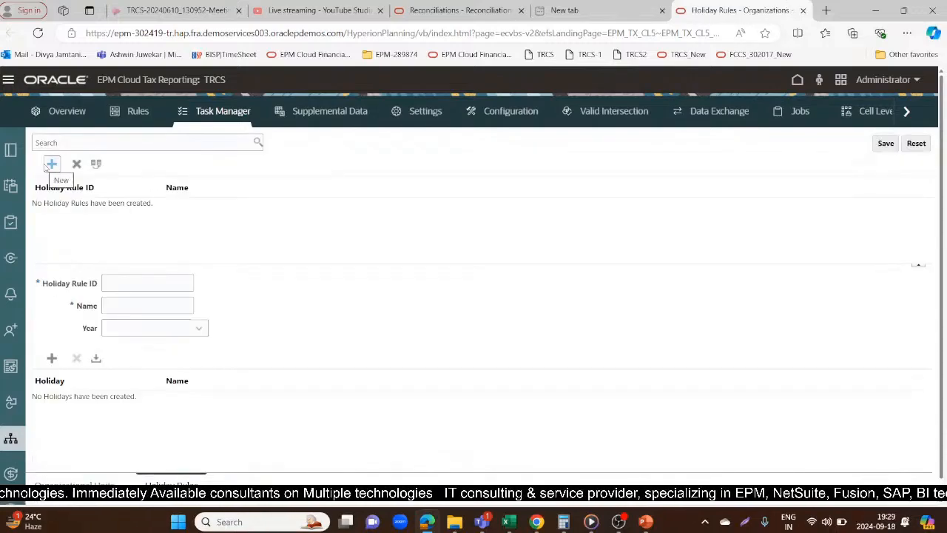
{"action": "left_click", "coordinate": [169, 283]}
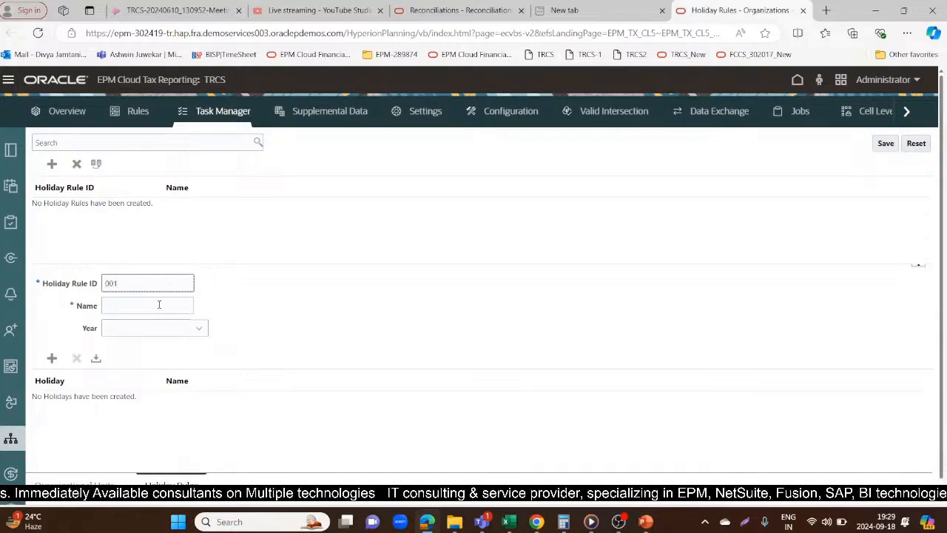
{"action": "left_click", "coordinate": [158, 305]}
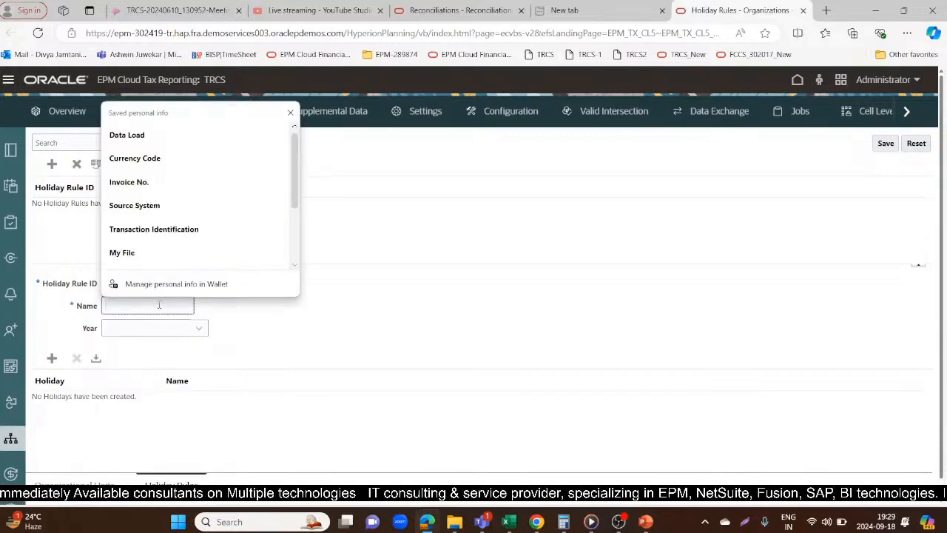
{"action": "type", "text": "Rakshabandhan"}
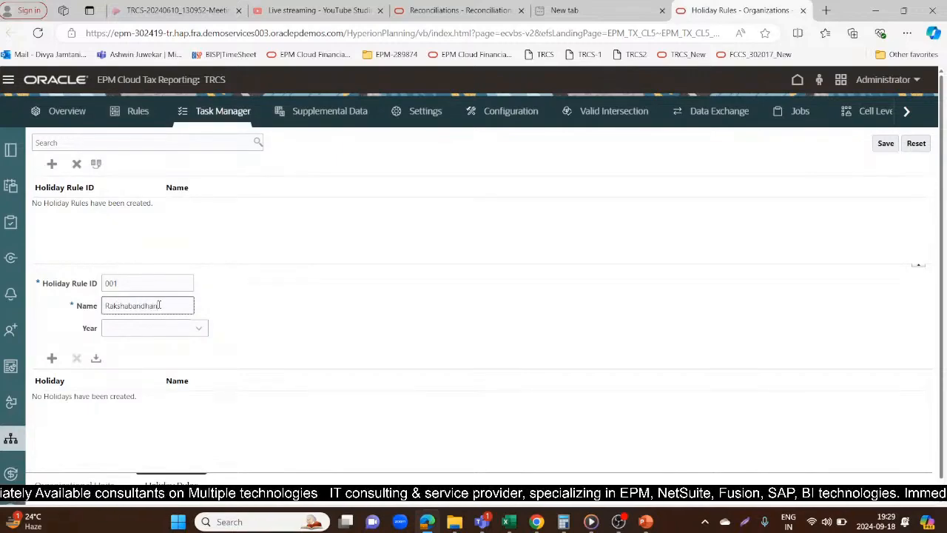
Try to pick a year for the Rakshabandhan holiday rule and save the rule
{"action": "left_click", "coordinate": [161, 333]}
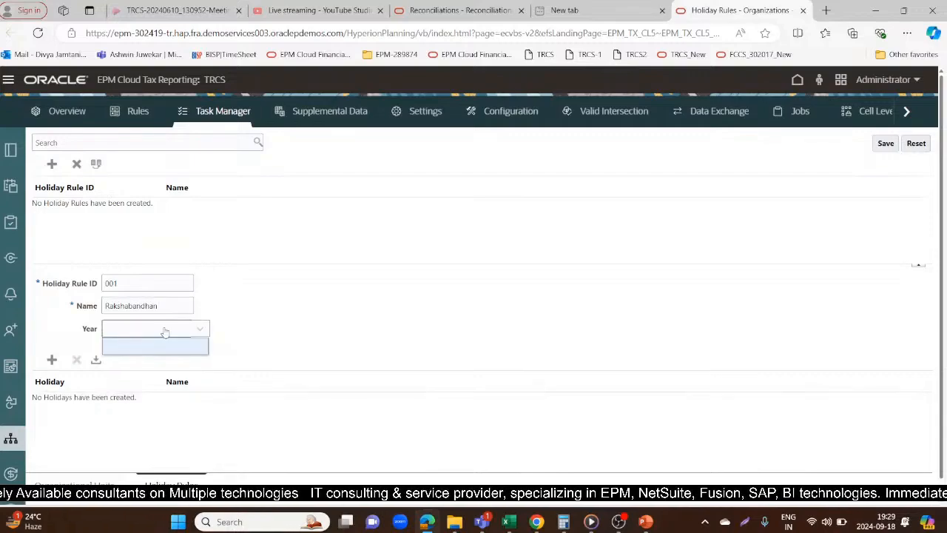
{"action": "left_click", "coordinate": [148, 330]}
{"action": "left_click", "coordinate": [148, 331]}
{"action": "left_click", "coordinate": [148, 331]}
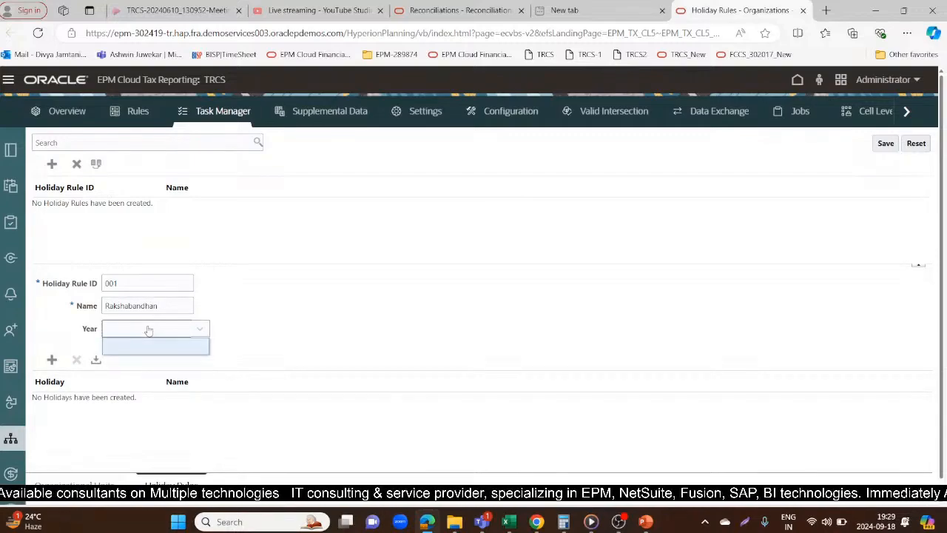
{"action": "left_click", "coordinate": [148, 331]}
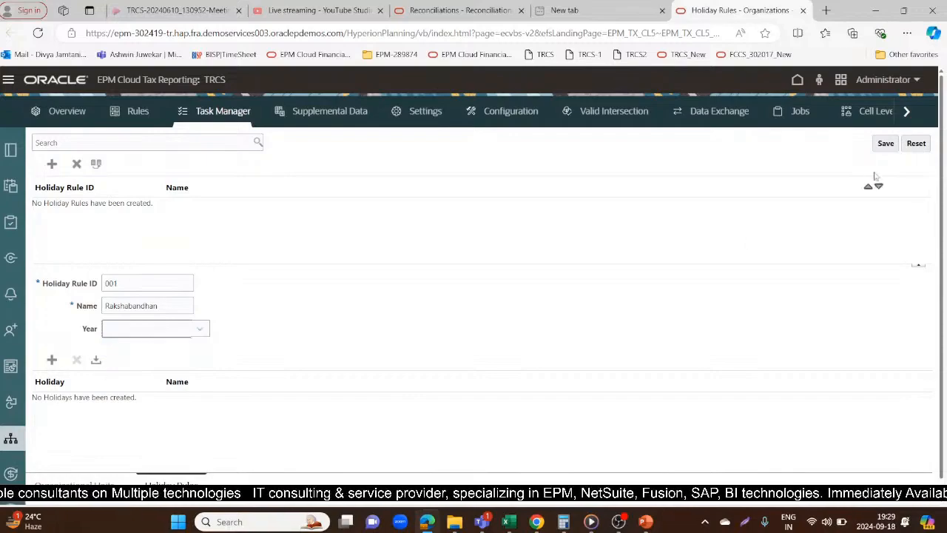
{"action": "left_click", "coordinate": [887, 142]}
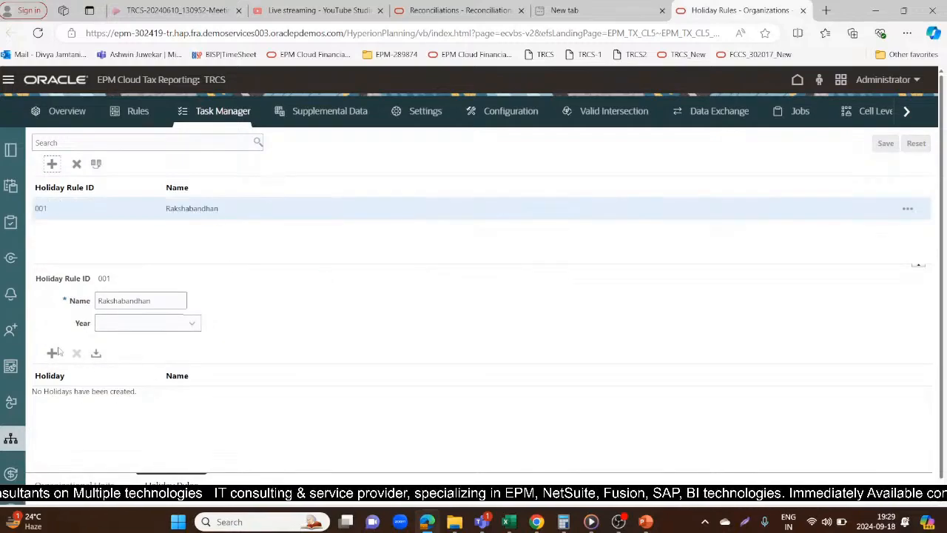
Start a new organizational unit and check which holiday rules can be assigned to it
{"action": "left_click", "coordinate": [74, 484]}
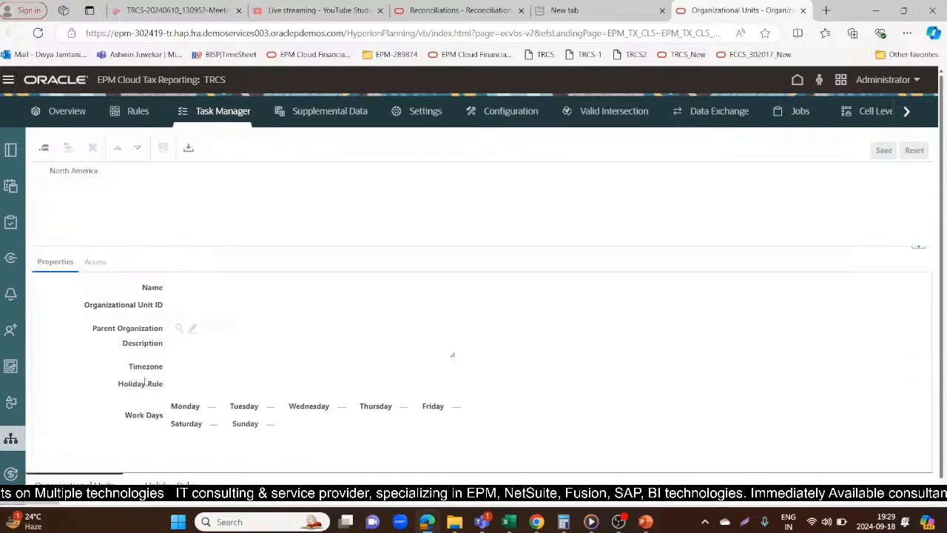
{"action": "left_click", "coordinate": [44, 149]}
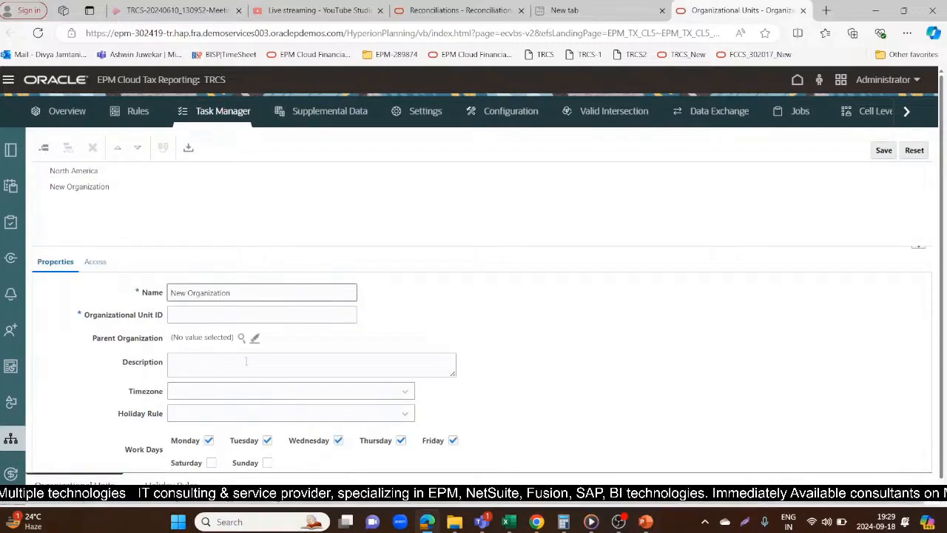
{"action": "left_click", "coordinate": [200, 420]}
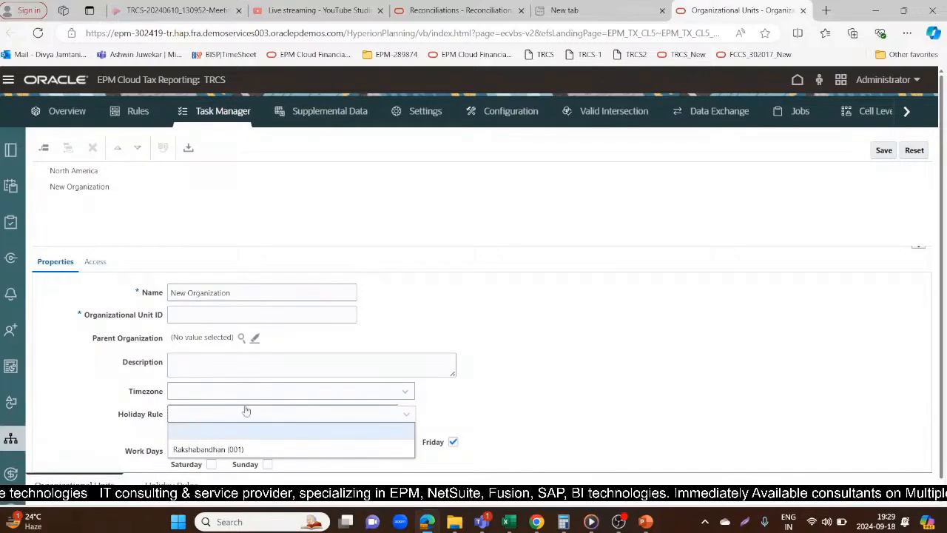
{"action": "left_click", "coordinate": [248, 311]}
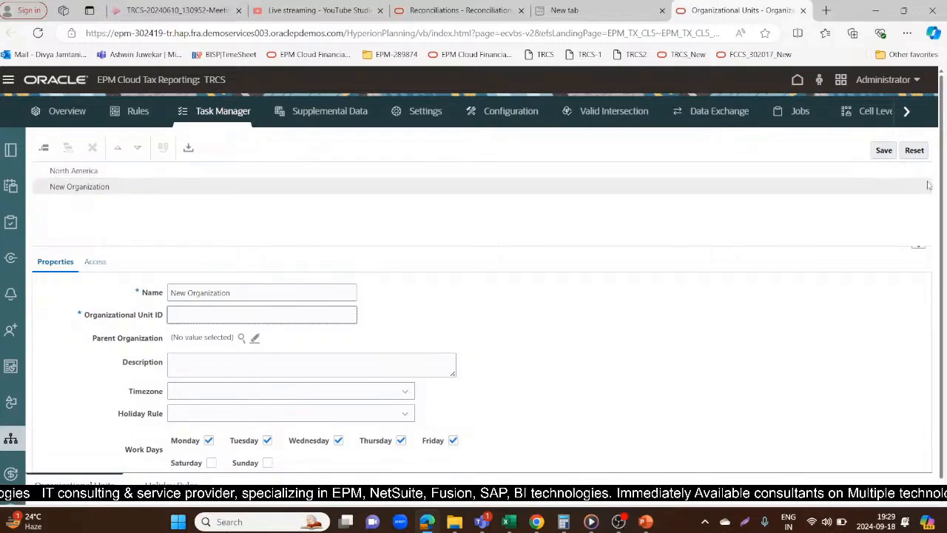
Discard the unsaved organizational unit and review the list of currencies in Task Manager
{"action": "left_click", "coordinate": [11, 472]}
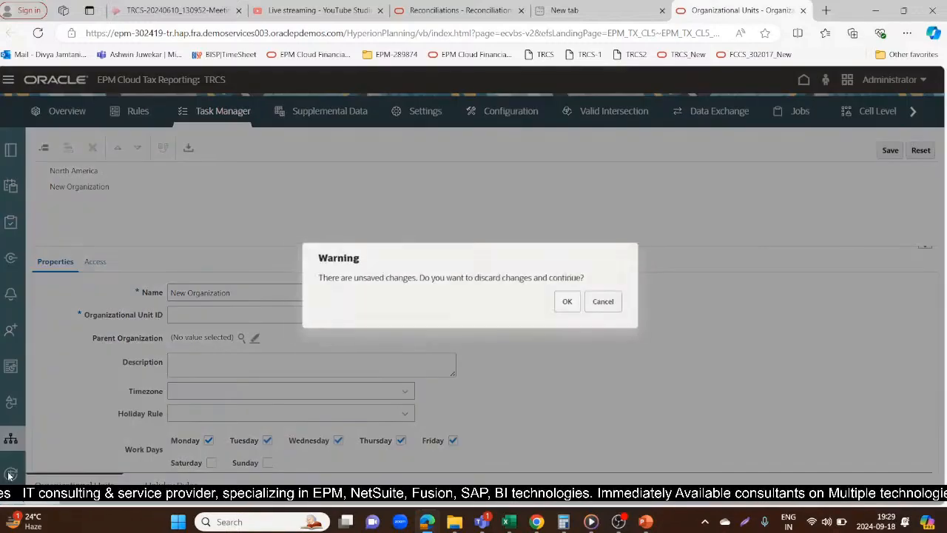
{"action": "left_click", "coordinate": [577, 303]}
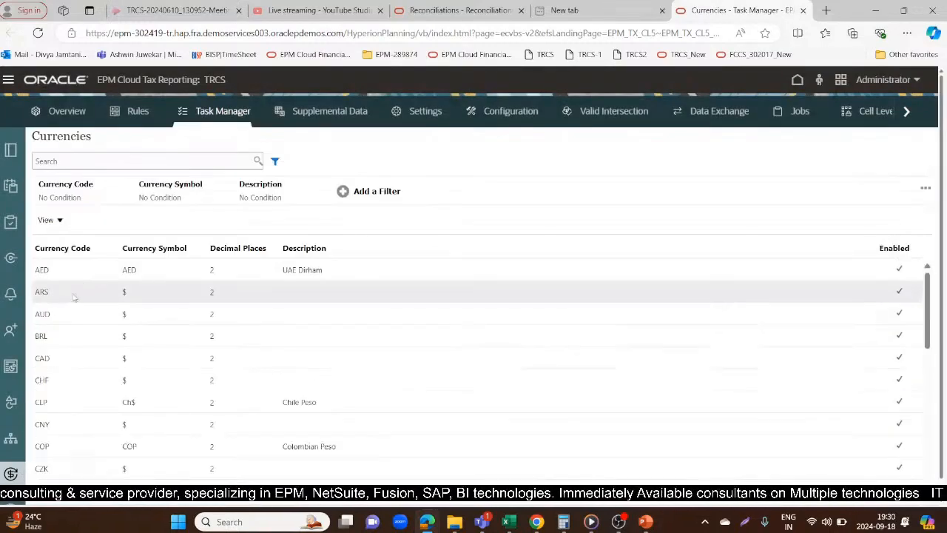
{"action": "left_click_drag", "start_coordinate": [930, 290], "coordinate": [925, 256]}
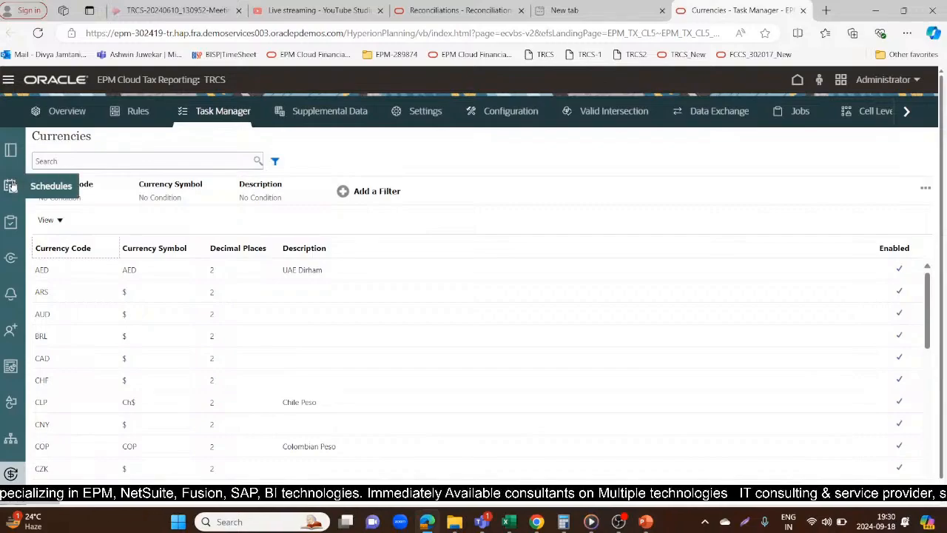
Look through the list of task types with their IDs, integrations and execution types
{"action": "left_click", "coordinate": [9, 230]}
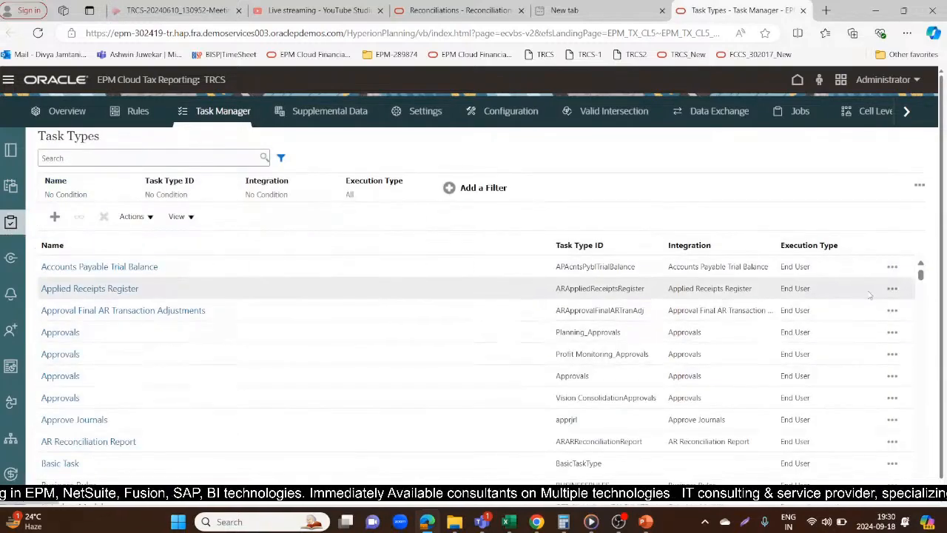
{"action": "left_click_drag", "start_coordinate": [921, 275], "coordinate": [923, 377]}
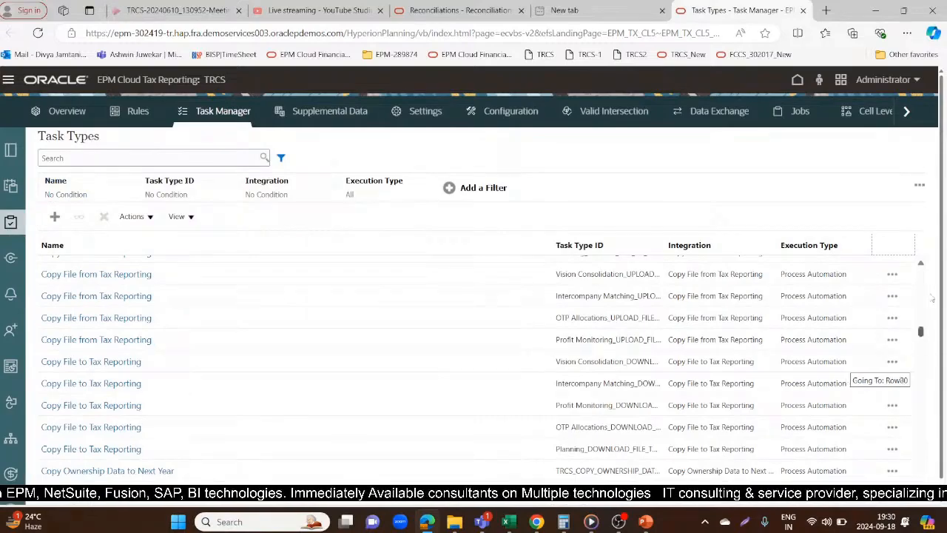
{"action": "left_click_drag", "start_coordinate": [932, 297], "coordinate": [902, 213]}
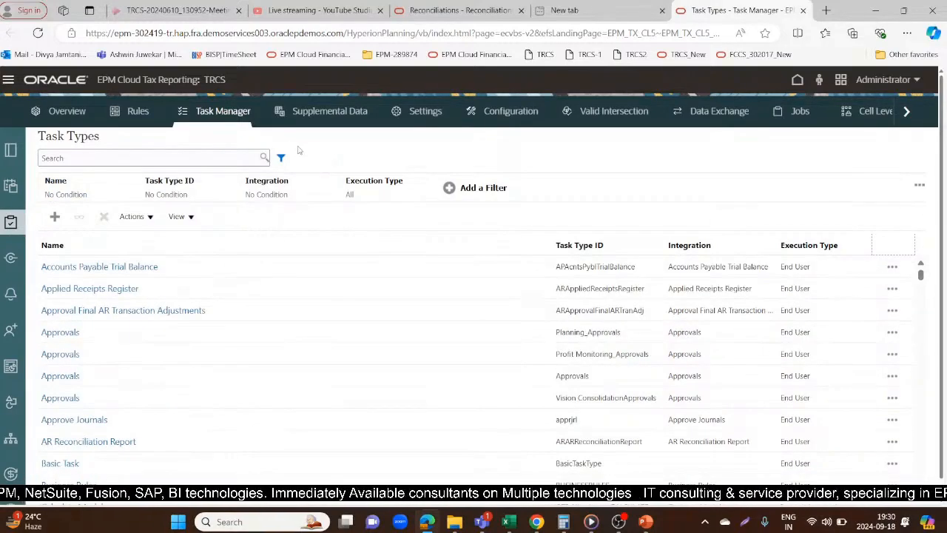